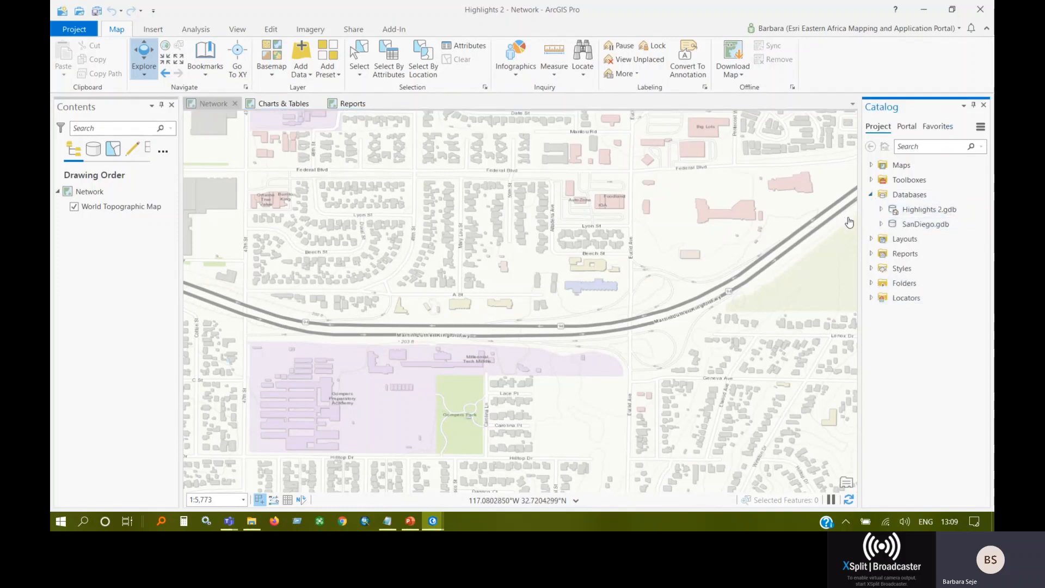
Add the Streets feature class from the Transportation dataset of SanDiego.gdb to the Network map.
{"action": "left_click", "coordinate": [880, 224]}
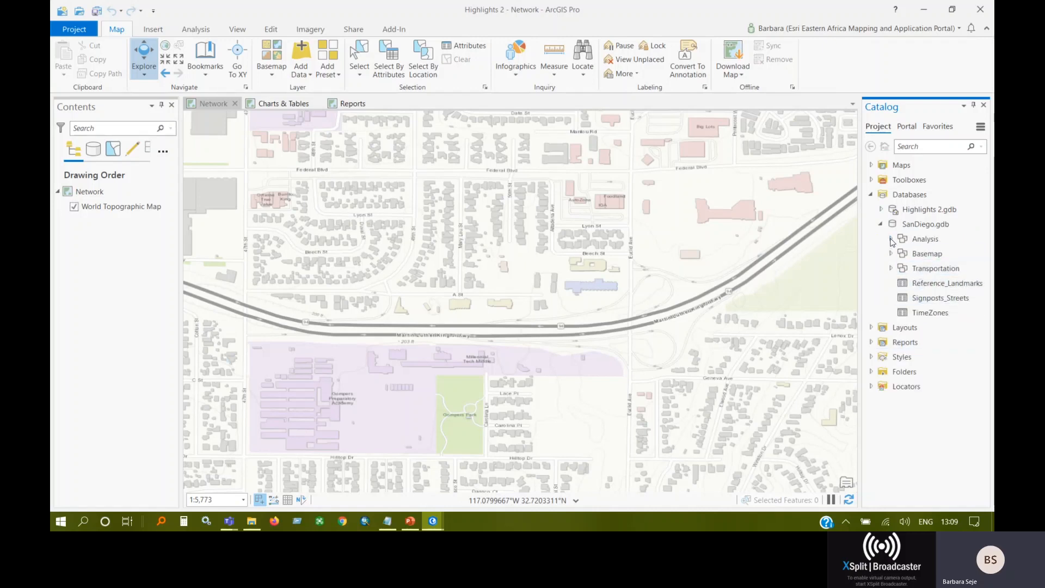
{"action": "left_click", "coordinate": [891, 268]}
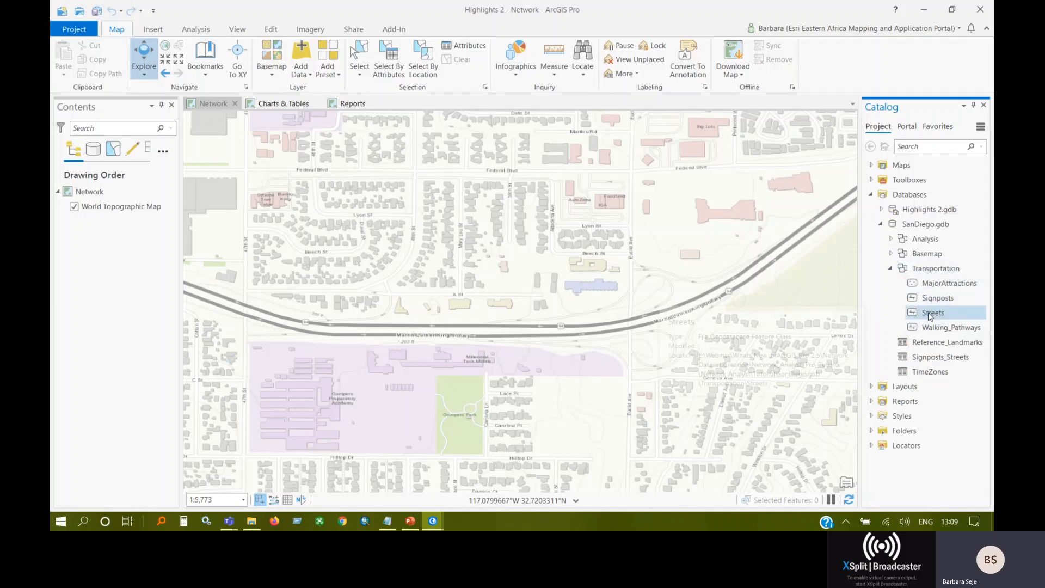
{"action": "mouse_move", "coordinate": [933, 317]}
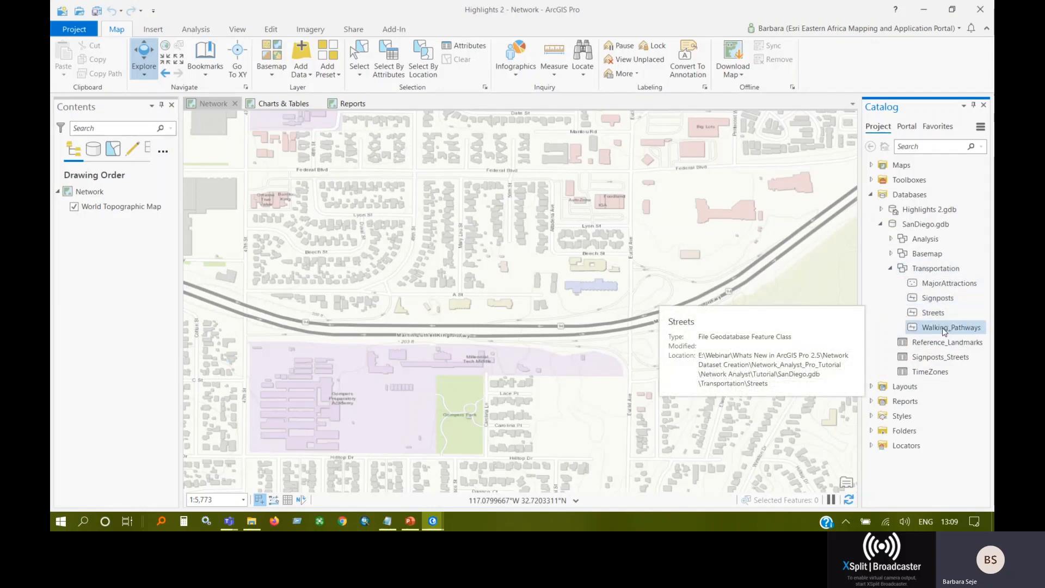
{"action": "left_click", "coordinate": [933, 313]}
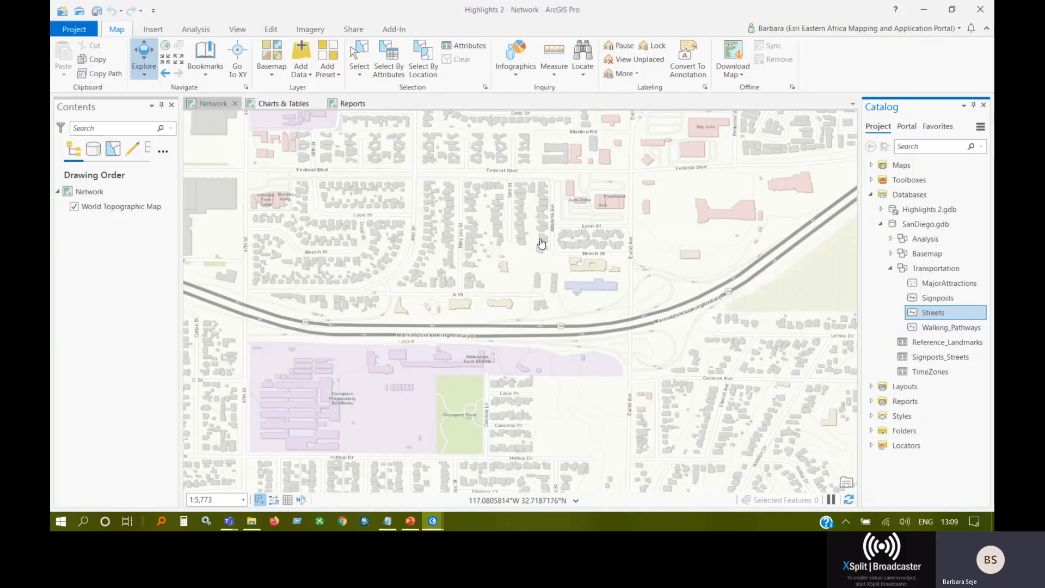
{"action": "left_click_drag", "start_coordinate": [932, 319], "coordinate": [514, 243]}
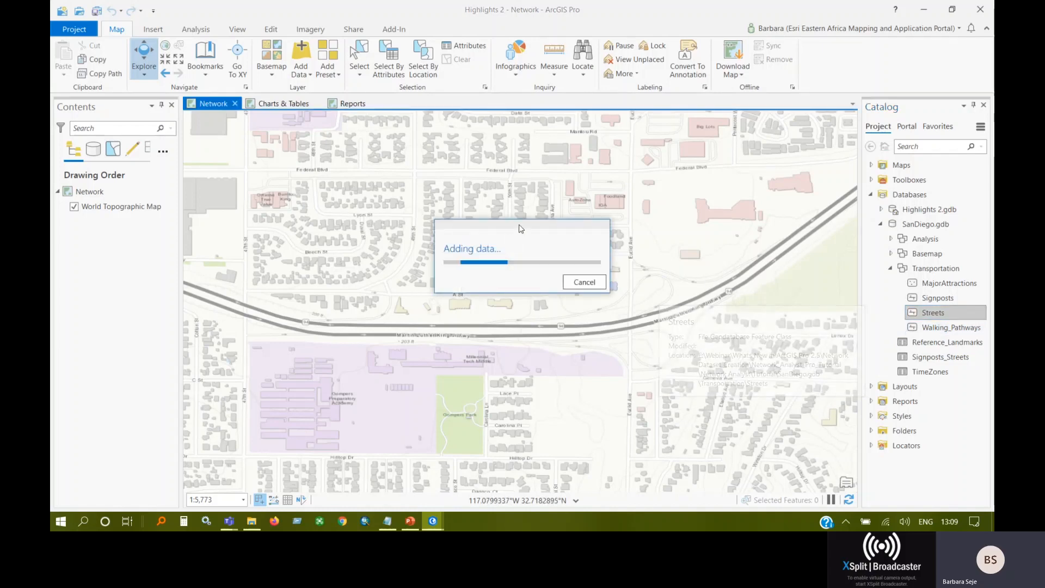
Add the Walking_Pathways feature class from the Transportation dataset to the map and inspect the pathways and streets up close.
{"action": "mouse_move", "coordinate": [605, 5]}
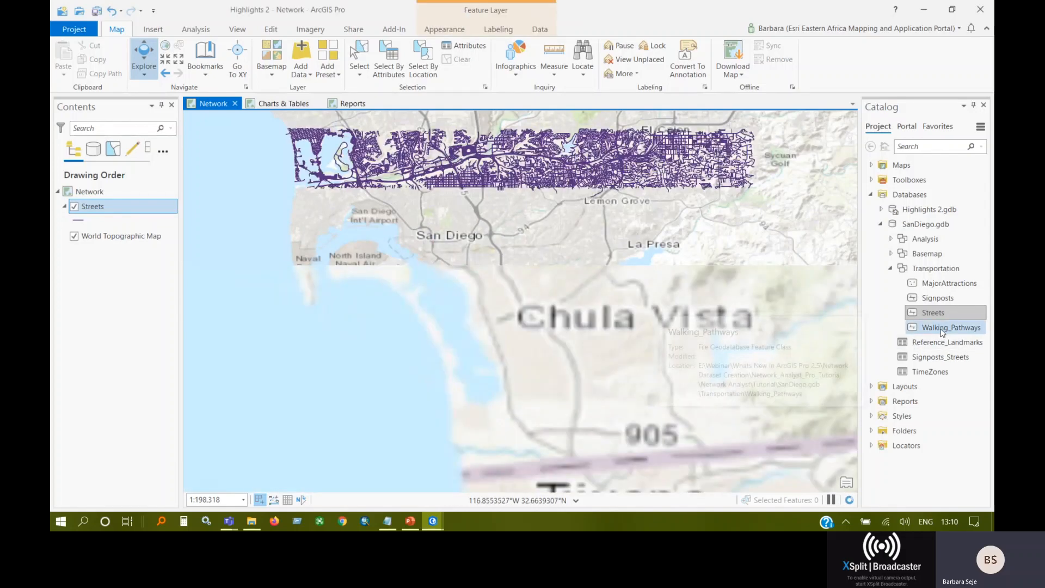
{"action": "left_click_drag", "start_coordinate": [940, 330], "coordinate": [575, 280]}
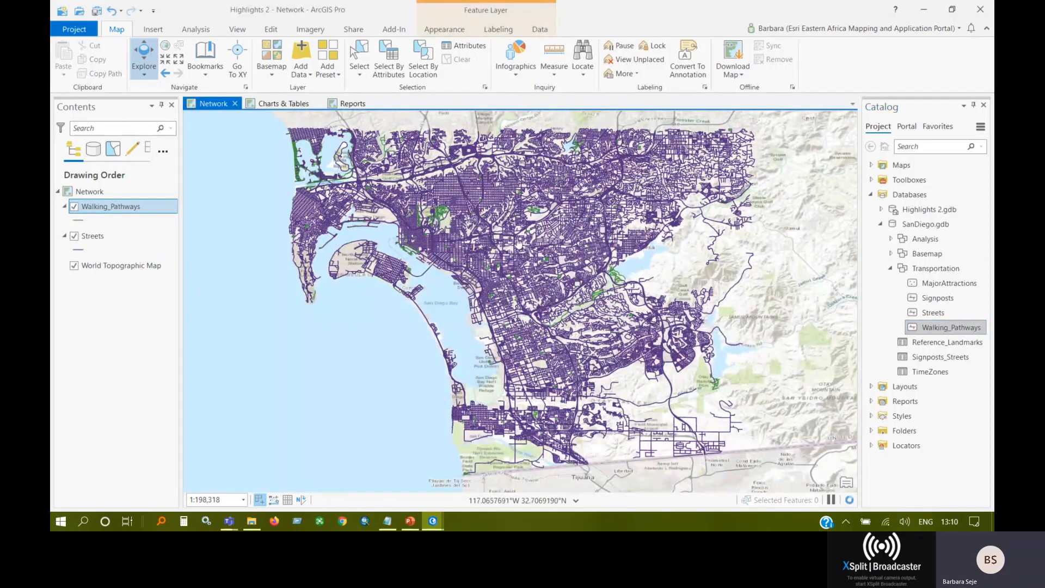
{"action": "scroll", "coordinate": [519, 264], "scroll_direction": "up", "scroll_amount": 3}
{"action": "scroll", "coordinate": [519, 264], "scroll_direction": "up", "scroll_amount": 2}
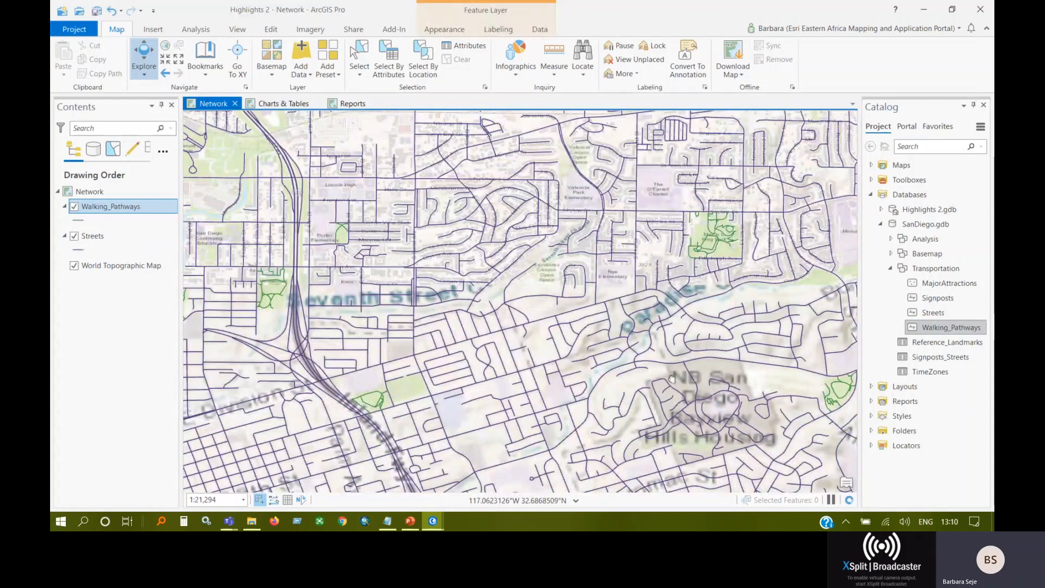
{"action": "left_click_drag", "start_coordinate": [665, 357], "coordinate": [574, 244]}
{"action": "left_click_drag", "start_coordinate": [702, 410], "coordinate": [665, 317]}
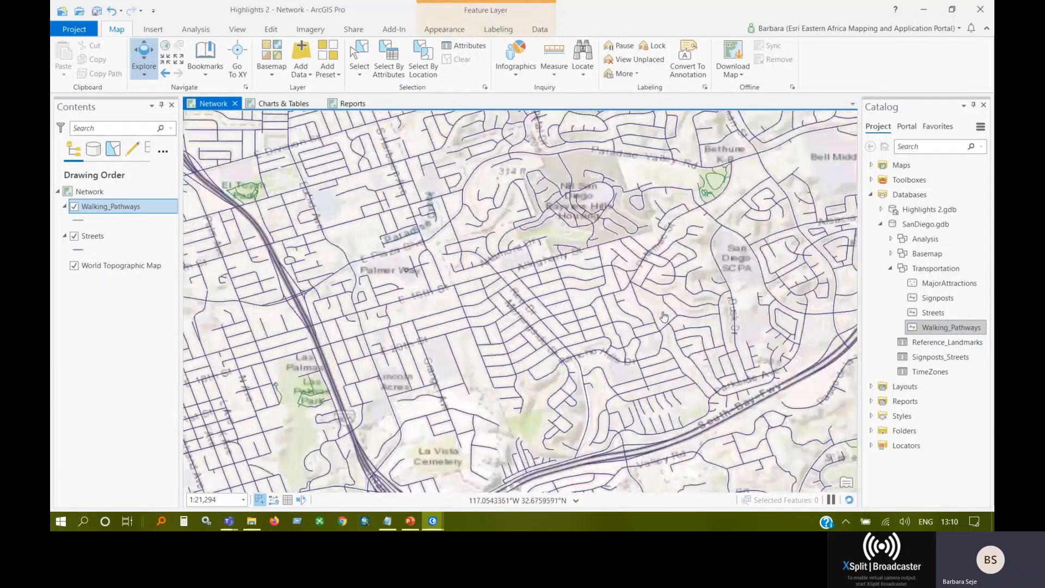
{"action": "left_click_drag", "start_coordinate": [696, 417], "coordinate": [700, 365]}
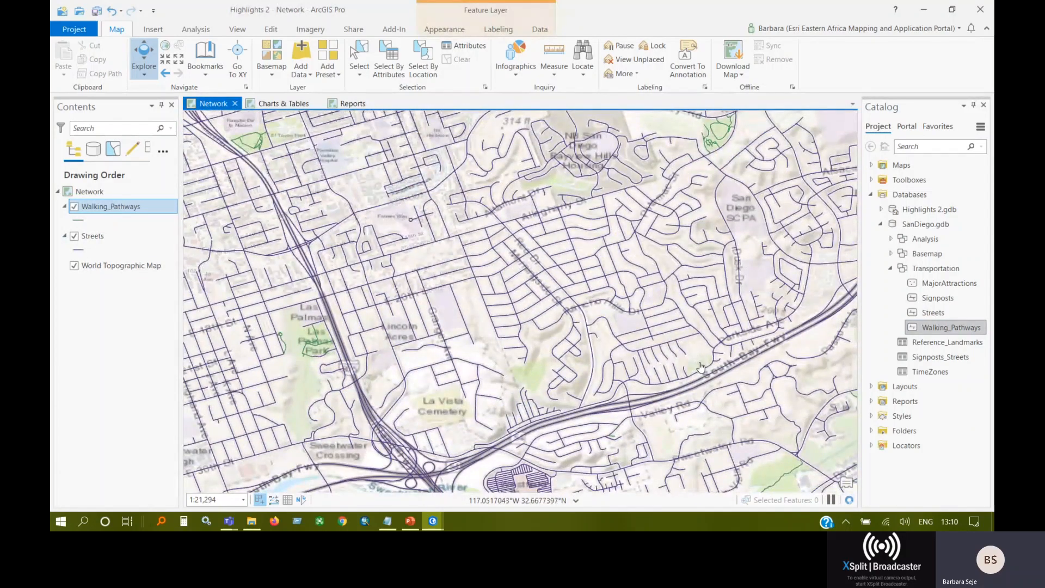
{"action": "left_click_drag", "start_coordinate": [653, 272], "coordinate": [652, 320]}
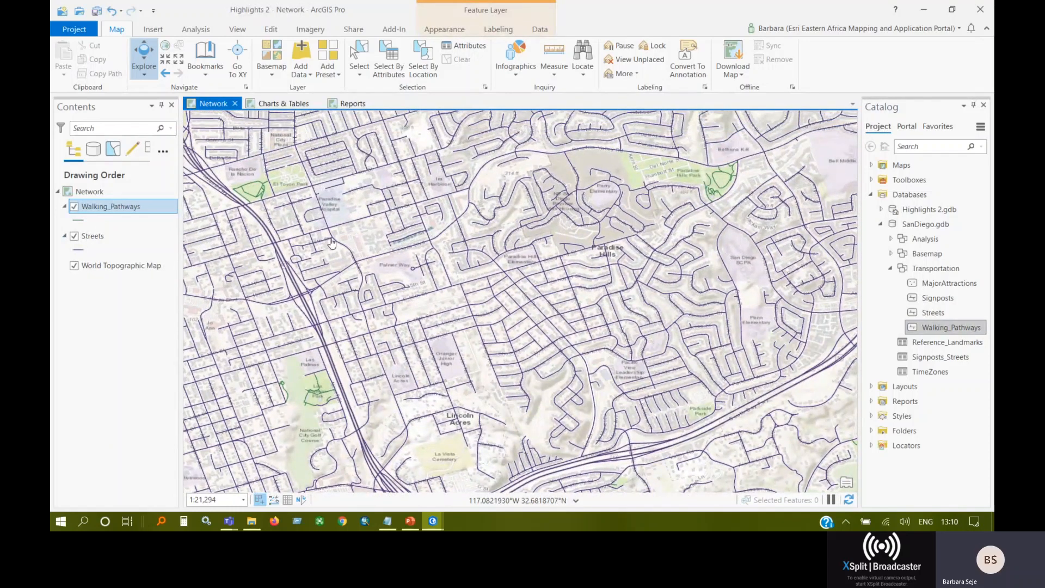
Search the geoprocessing tools for "create network" and open the Create Network Dataset tool.
{"action": "left_click", "coordinate": [203, 34]}
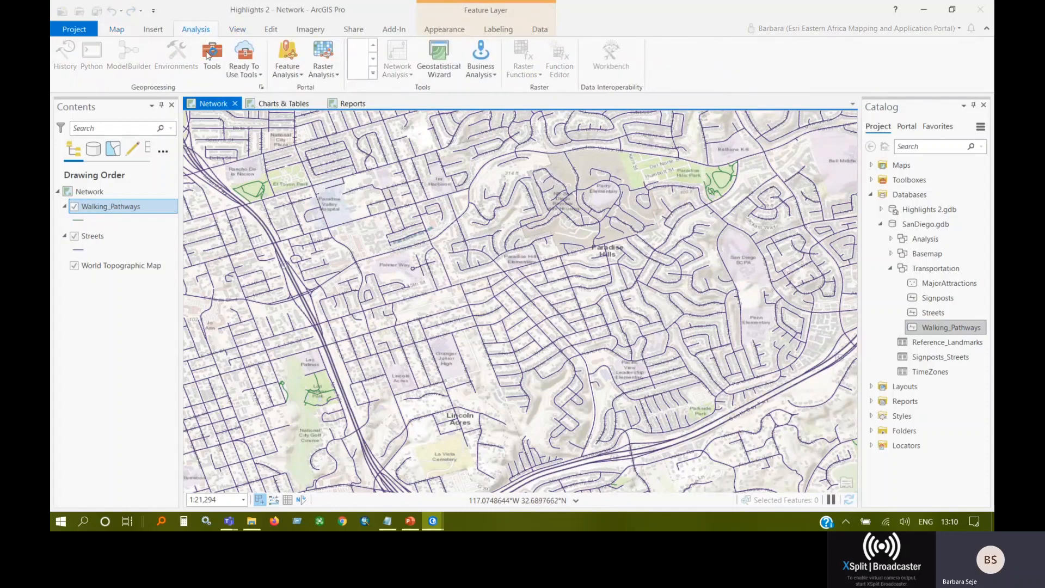
{"action": "left_click", "coordinate": [208, 57]}
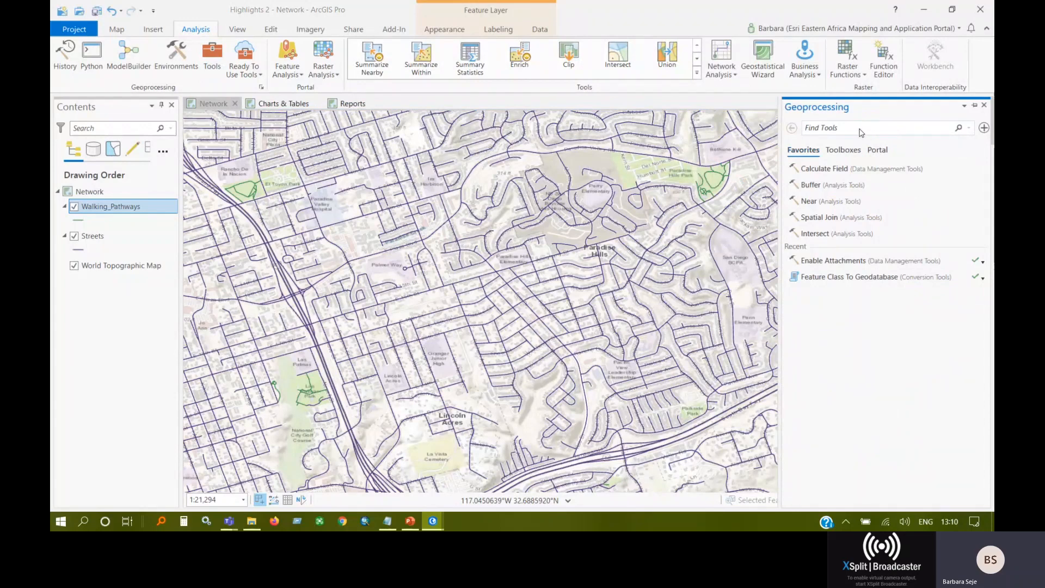
{"action": "type", "text": "c"}
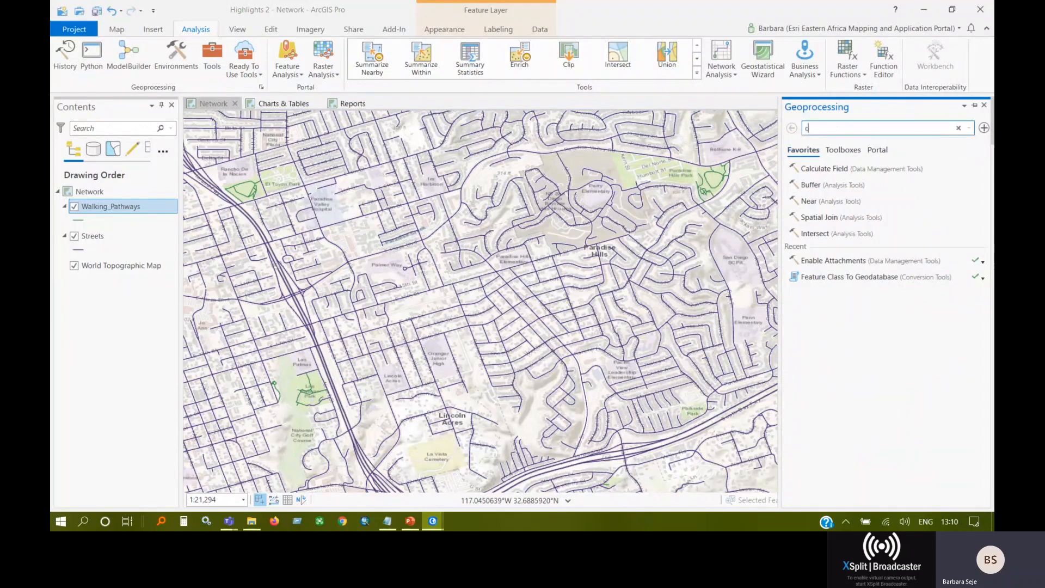
{"action": "type", "text": "reate n"}
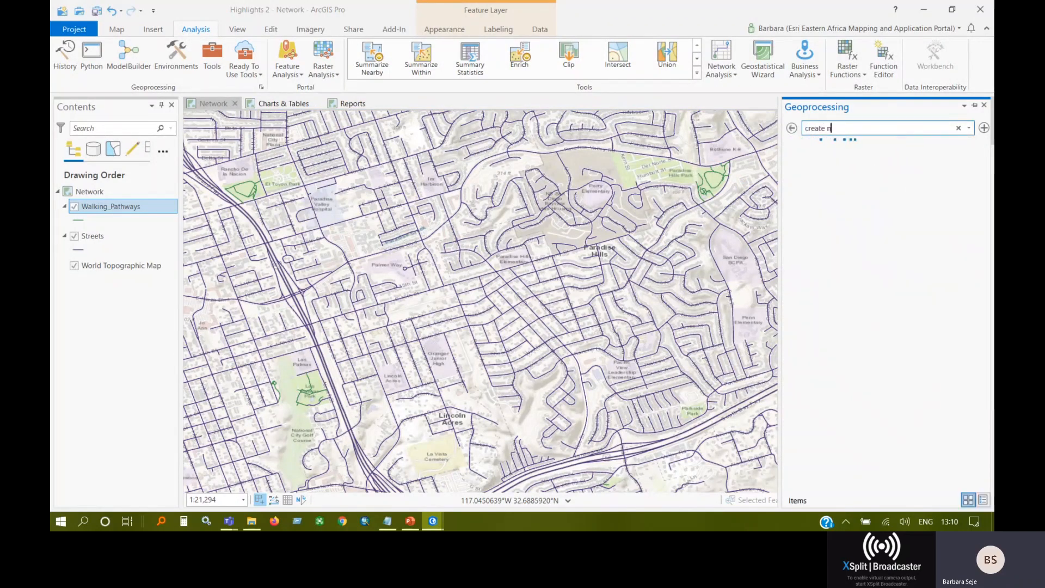
{"action": "type", "text": "etwork"}
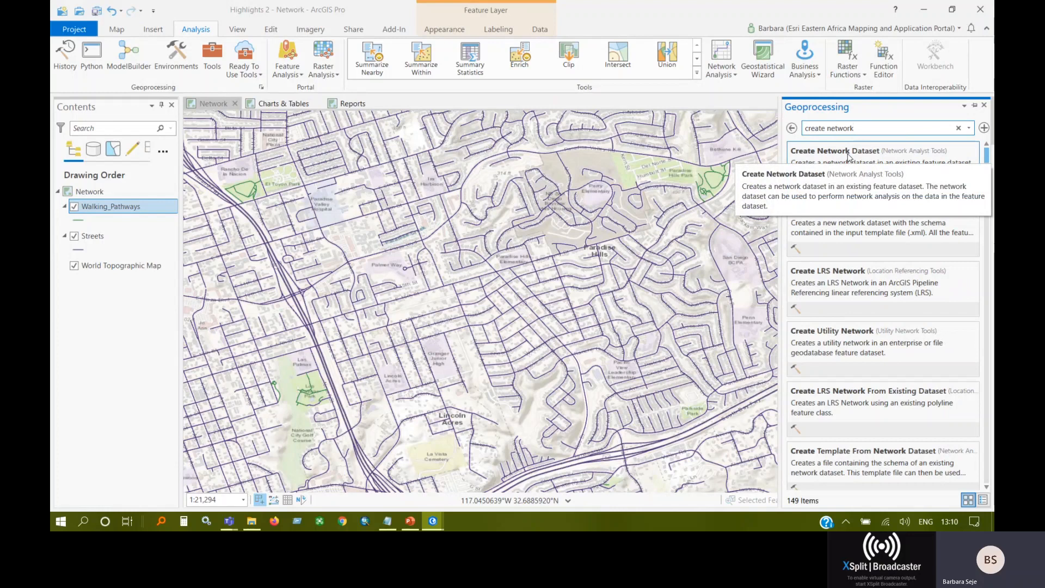
{"action": "left_click", "coordinate": [848, 157]}
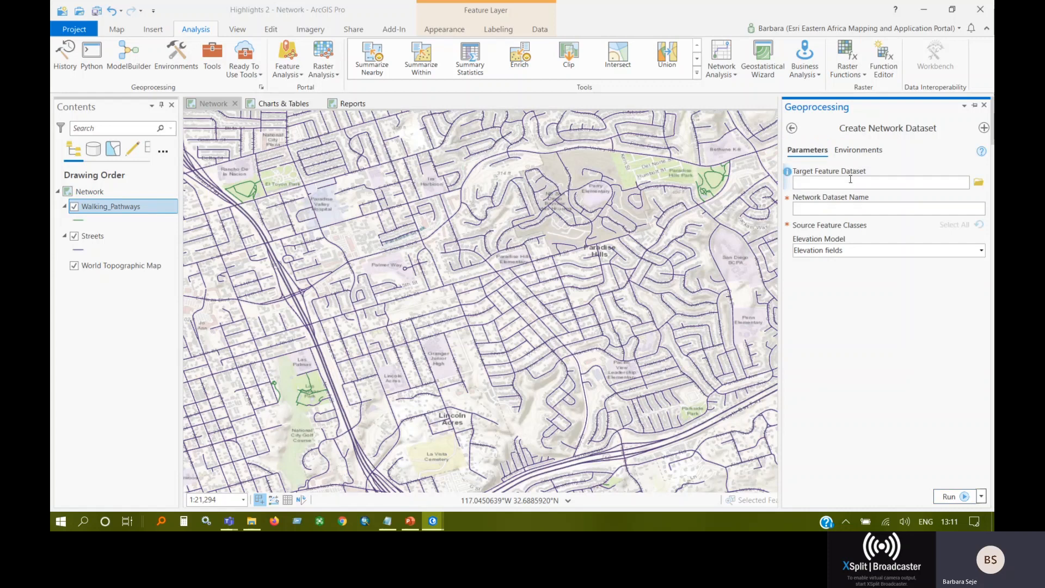
Set the target feature dataset to Transportation in the project's SanDiego.gdb.
{"action": "left_click", "coordinate": [978, 182]}
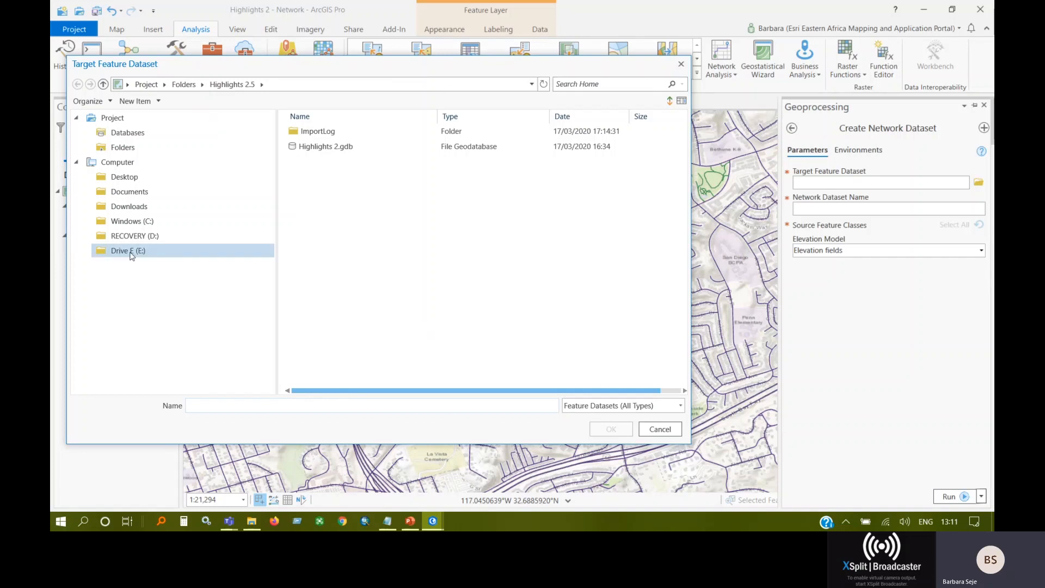
{"action": "left_click", "coordinate": [130, 134]}
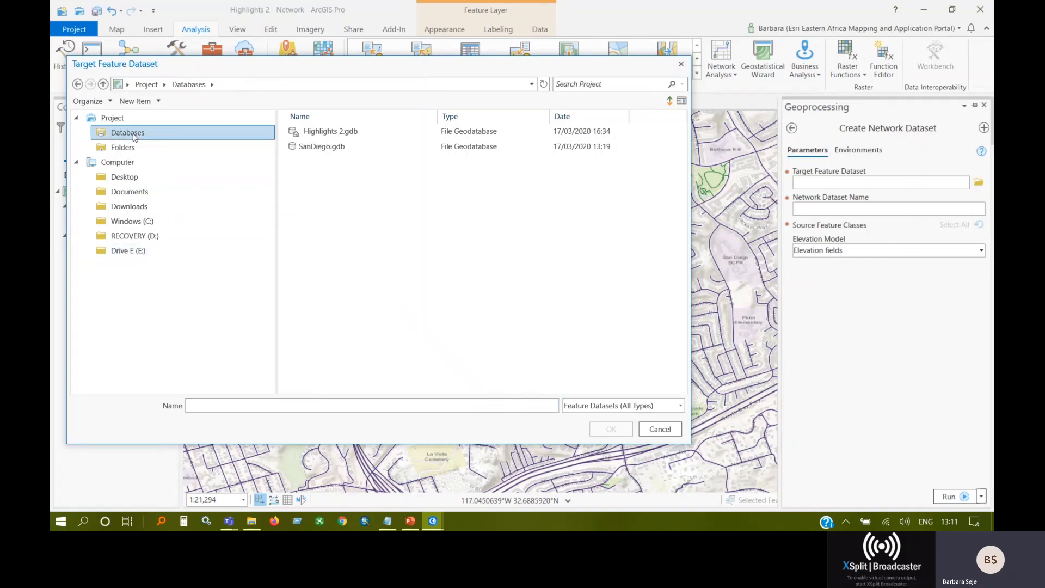
{"action": "double_click", "coordinate": [318, 146]}
{"action": "left_click", "coordinate": [315, 163]}
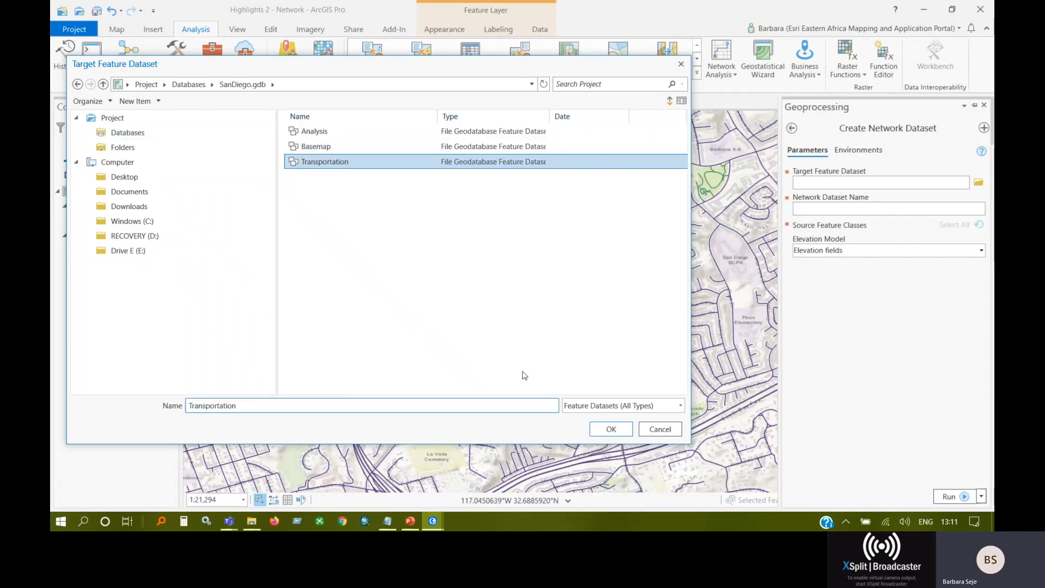
{"action": "left_click", "coordinate": [610, 427]}
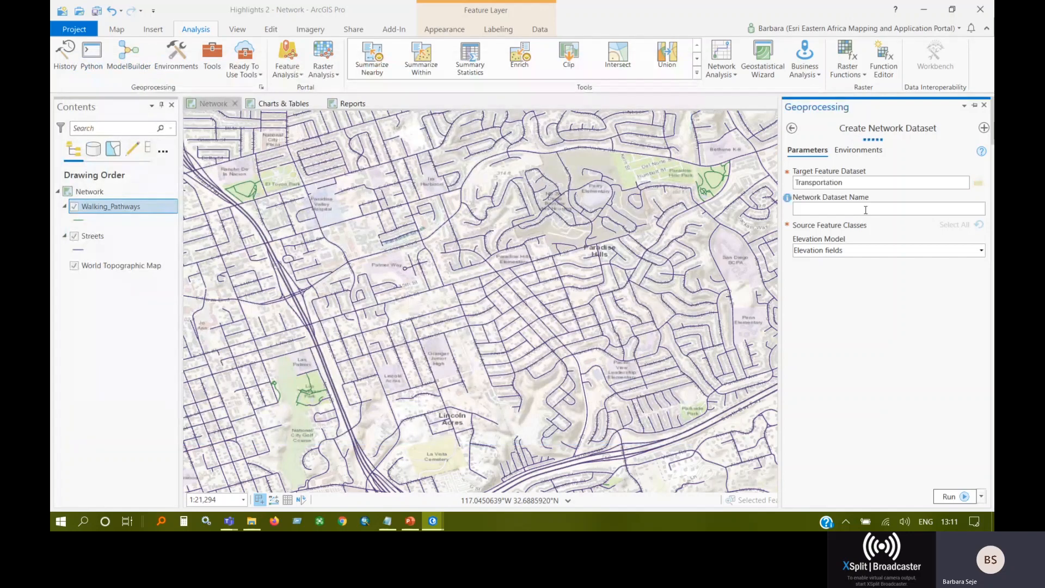
Create the network dataset under the name RoadNetwork_I with only Streets as source feature class, then close the tool.
{"action": "left_click", "coordinate": [860, 210]}
{"action": "type", "text": "Road Ne"}
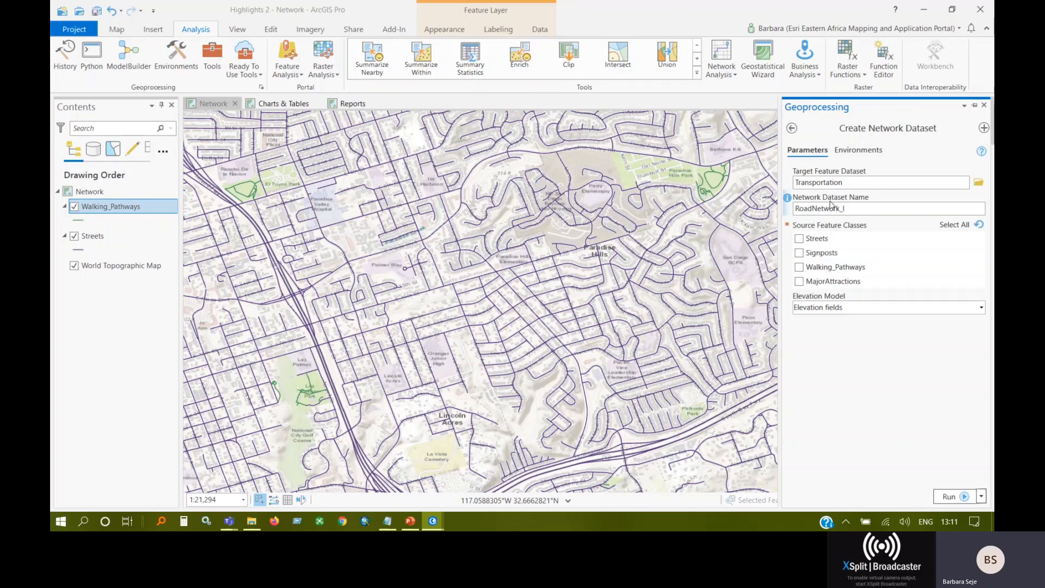
{"action": "left_click", "coordinate": [799, 239]}
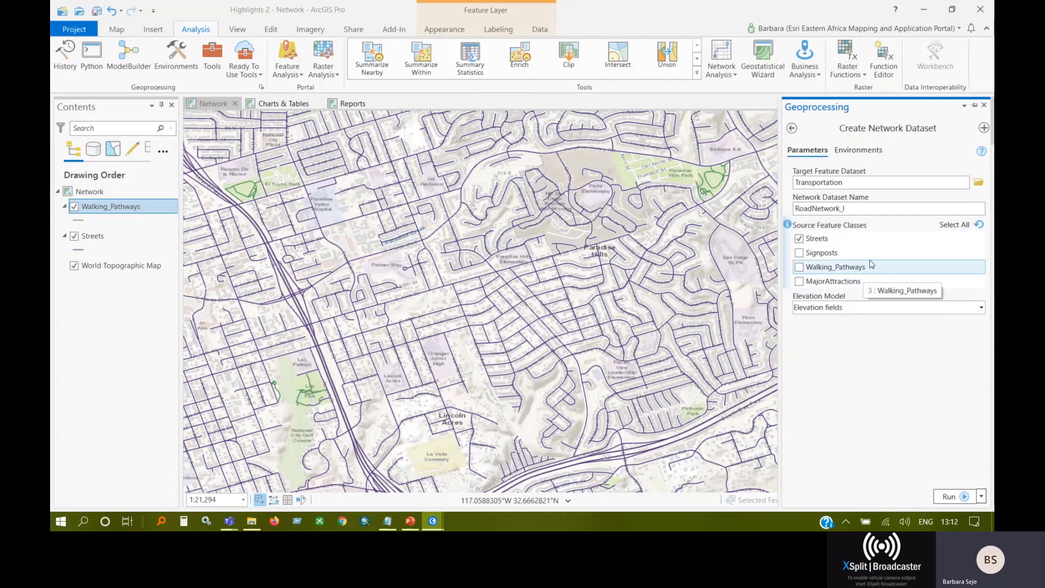
{"action": "left_click", "coordinate": [948, 497]}
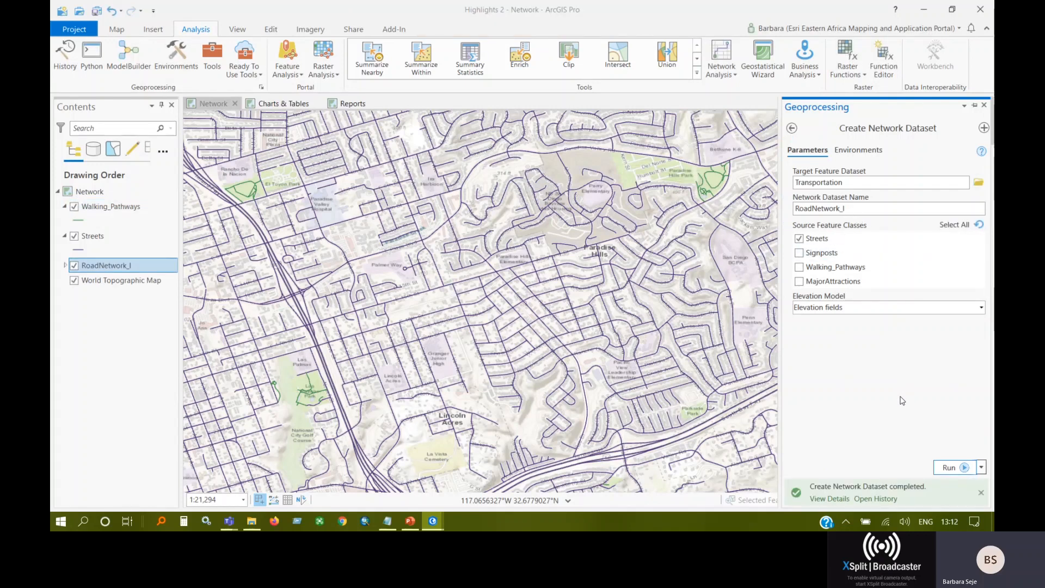
{"action": "left_click", "coordinate": [983, 107]}
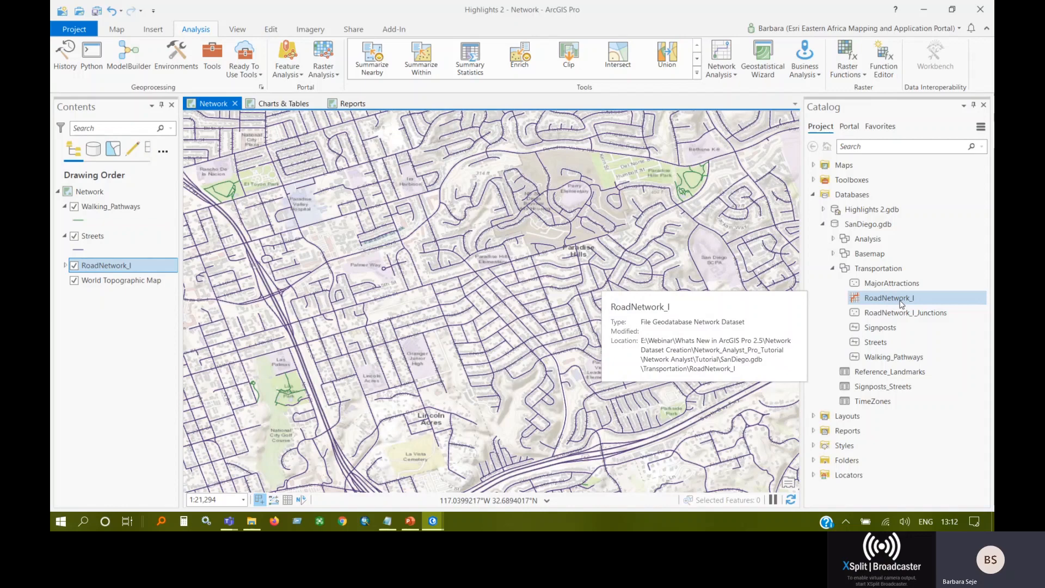
Switch to the PowerPoint presentation, run the slide show and advance to the ArcGIS Maps for Adobe Creative Cloud extension slide.
{"action": "left_click", "coordinate": [411, 522]}
{"action": "left_click", "coordinate": [827, 493]}
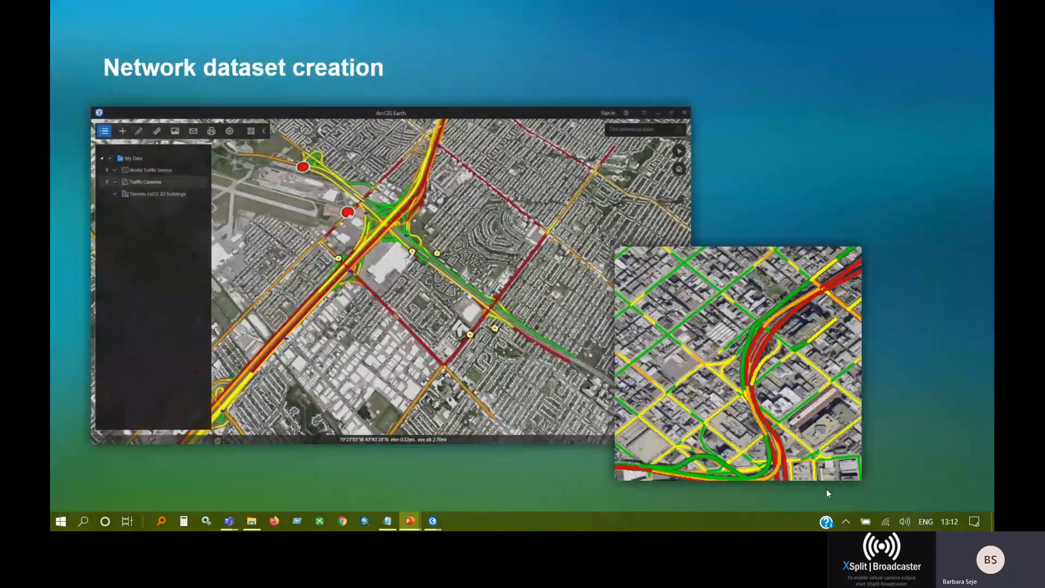
{"action": "left_click", "coordinate": [826, 492]}
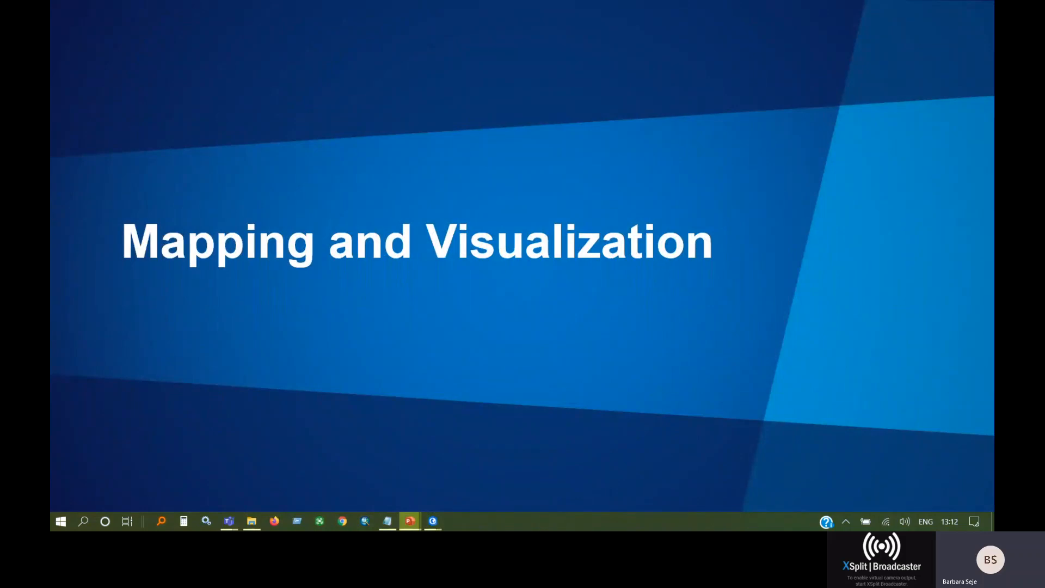
{"action": "key", "text": "Right"}
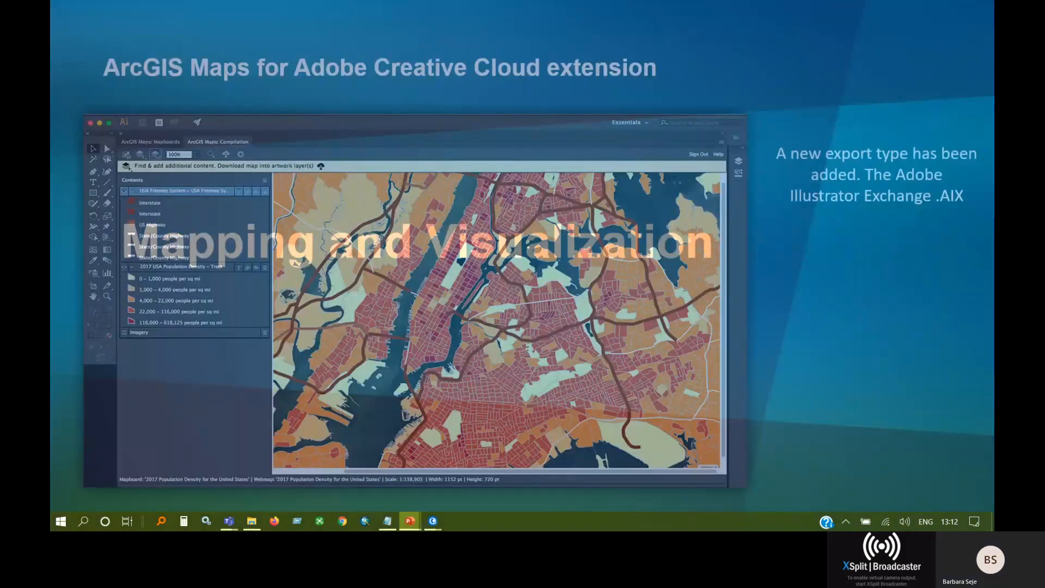
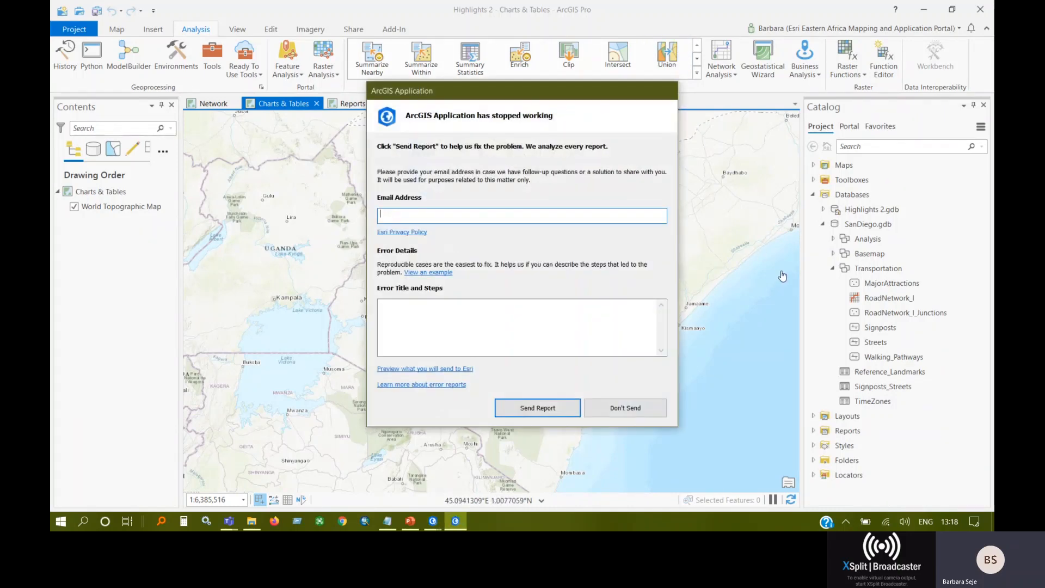
Dismiss the error report unsent and add County_Population from Highlights 2.gdb to the Charts & Tables map.
{"action": "left_click", "coordinate": [621, 412]}
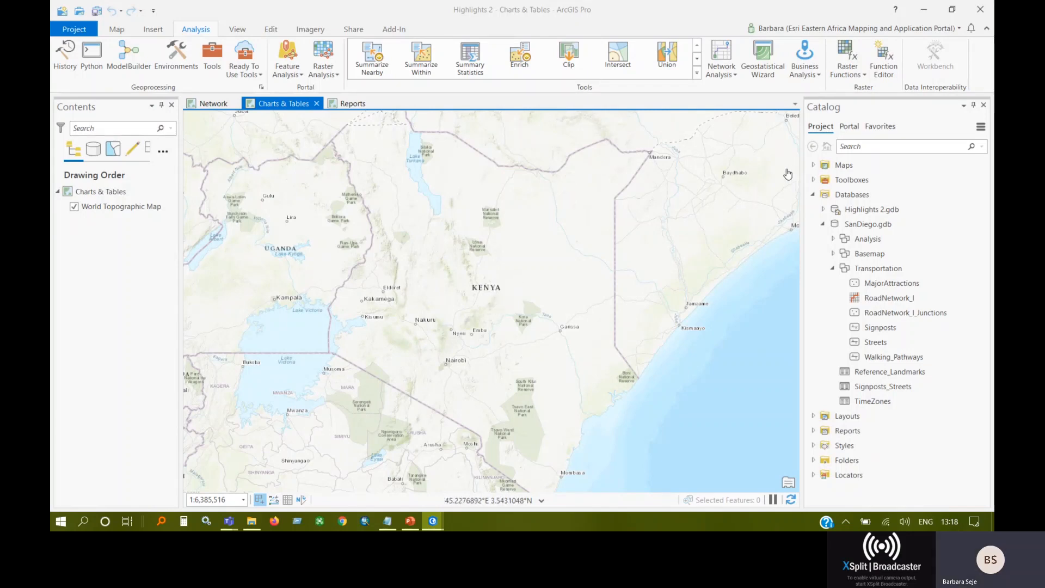
{"action": "left_click", "coordinate": [822, 224]}
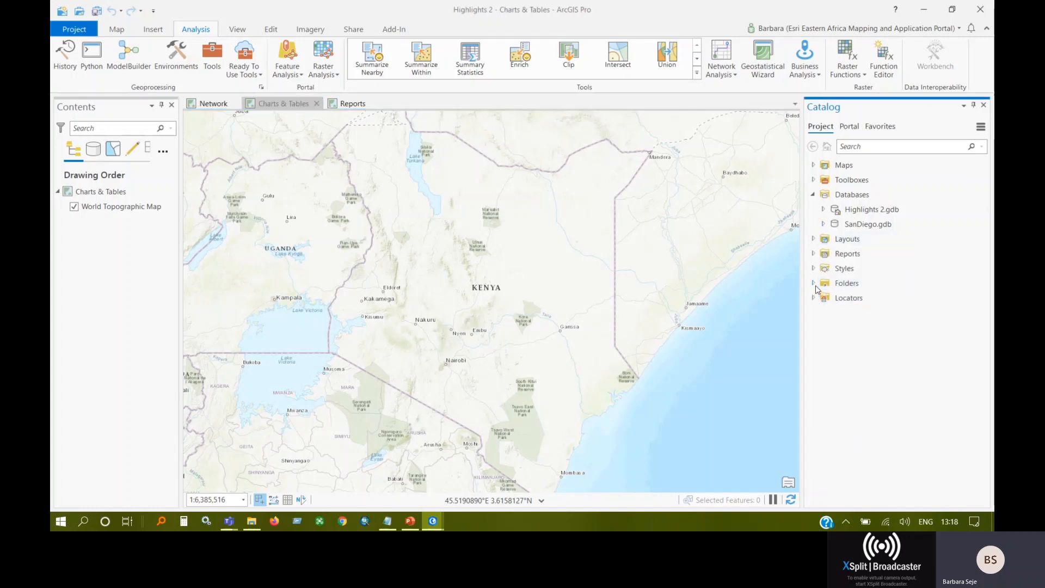
{"action": "left_click", "coordinate": [823, 209]}
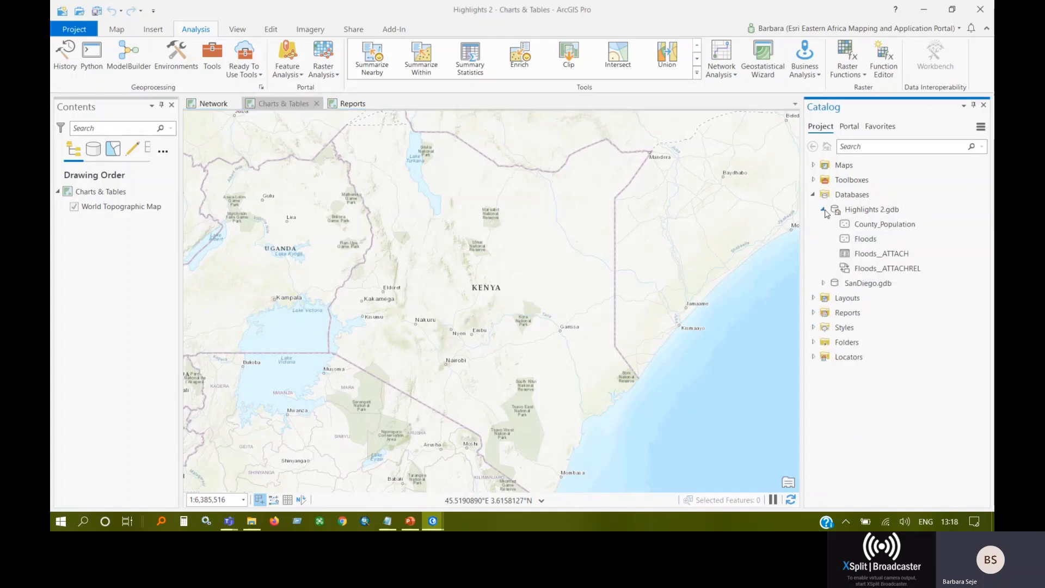
{"action": "left_click", "coordinate": [875, 226]}
{"action": "left_click_drag", "start_coordinate": [875, 225], "coordinate": [490, 254]}
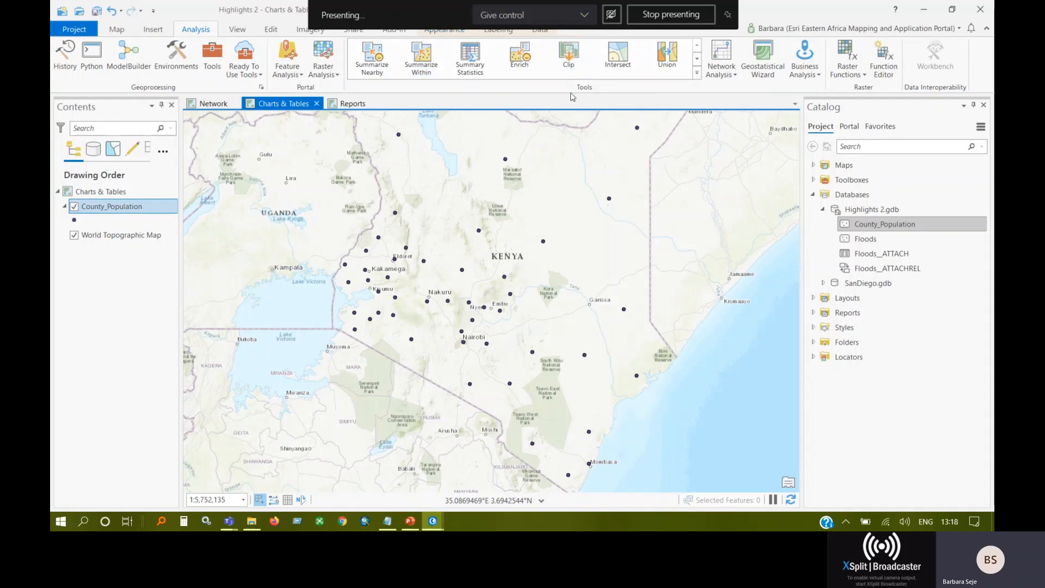
Symbolize the County_Population layer with Charts, using the Bar Chart type.
{"action": "left_click", "coordinate": [450, 31]}
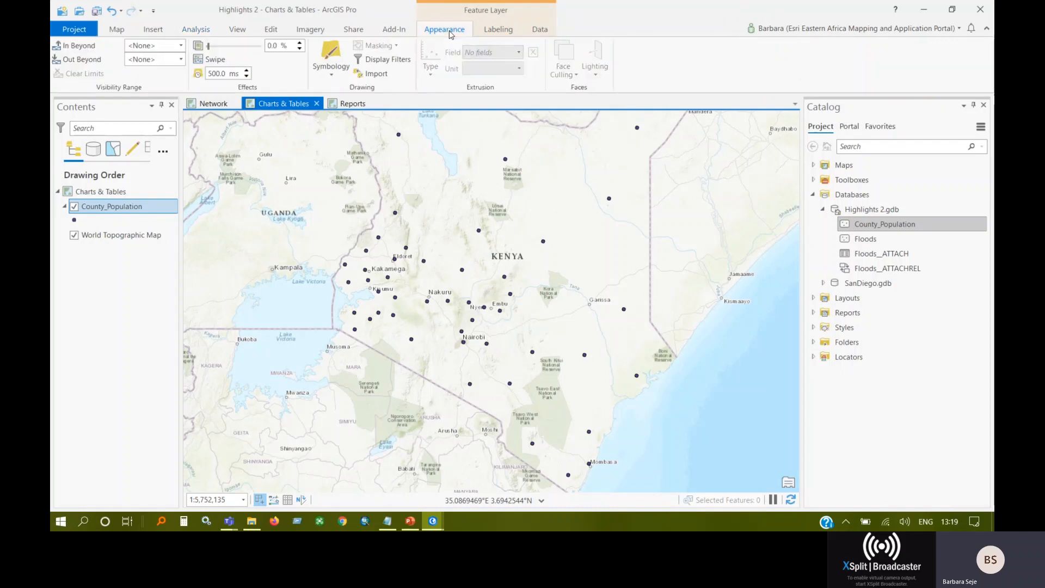
{"action": "left_click", "coordinate": [331, 75]}
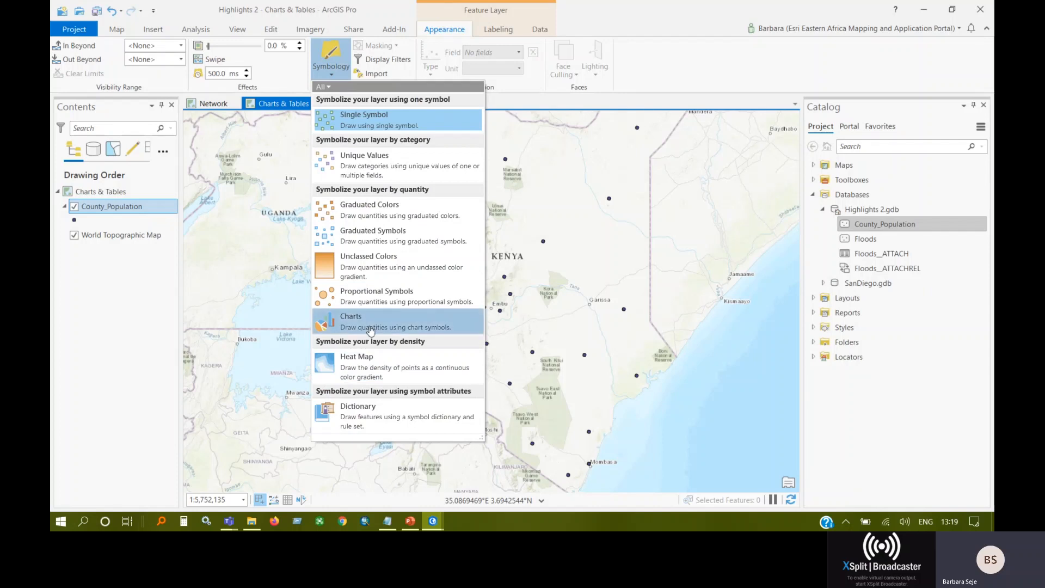
{"action": "left_click", "coordinate": [370, 327]}
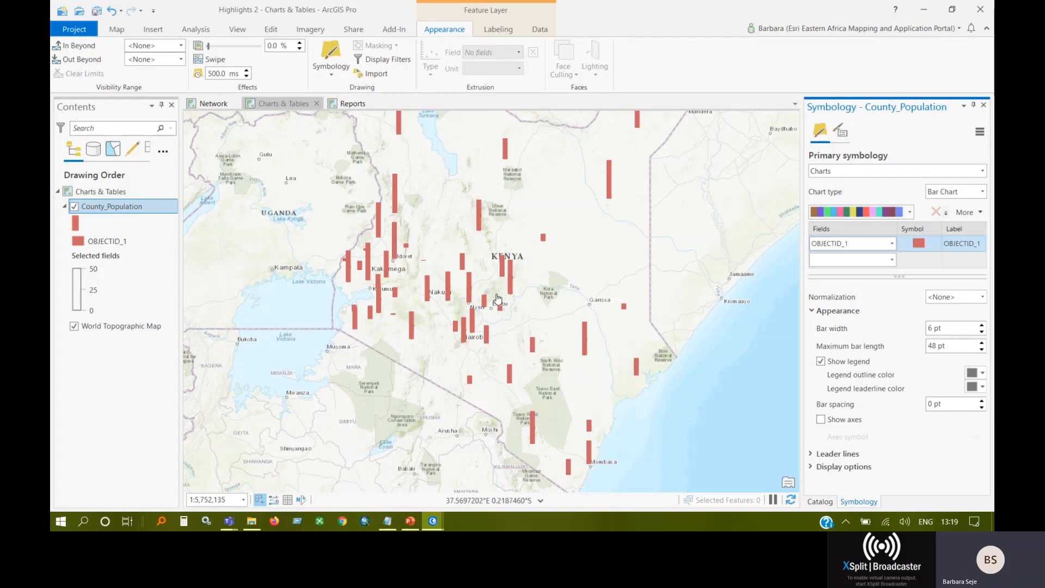
{"action": "left_click", "coordinate": [879, 173]}
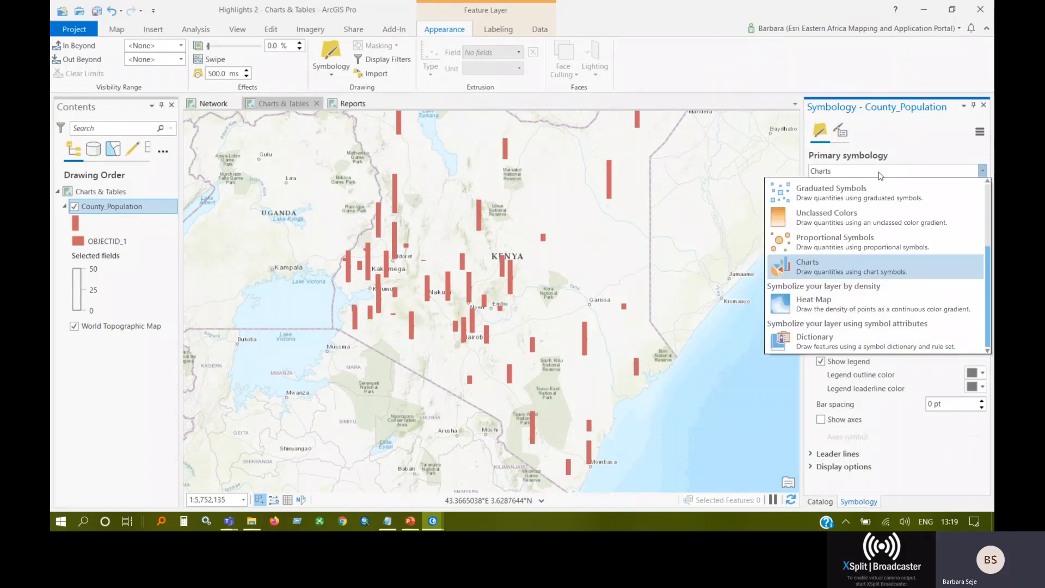
{"action": "scroll", "coordinate": [831, 267], "scroll_direction": "up", "scroll_amount": 1}
{"action": "left_click", "coordinate": [830, 267]}
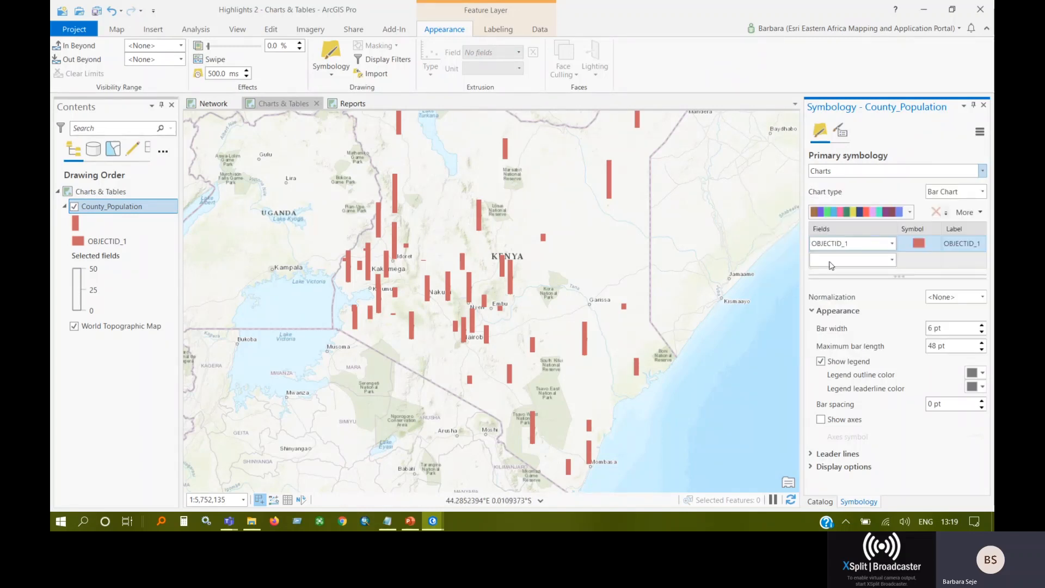
{"action": "left_click", "coordinate": [966, 194]}
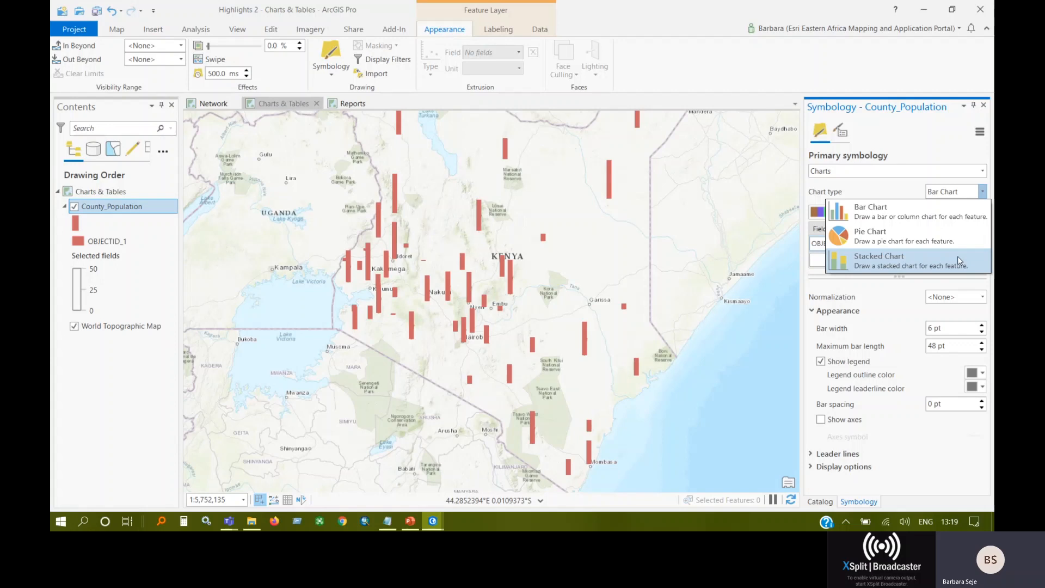
{"action": "left_click", "coordinate": [893, 211]}
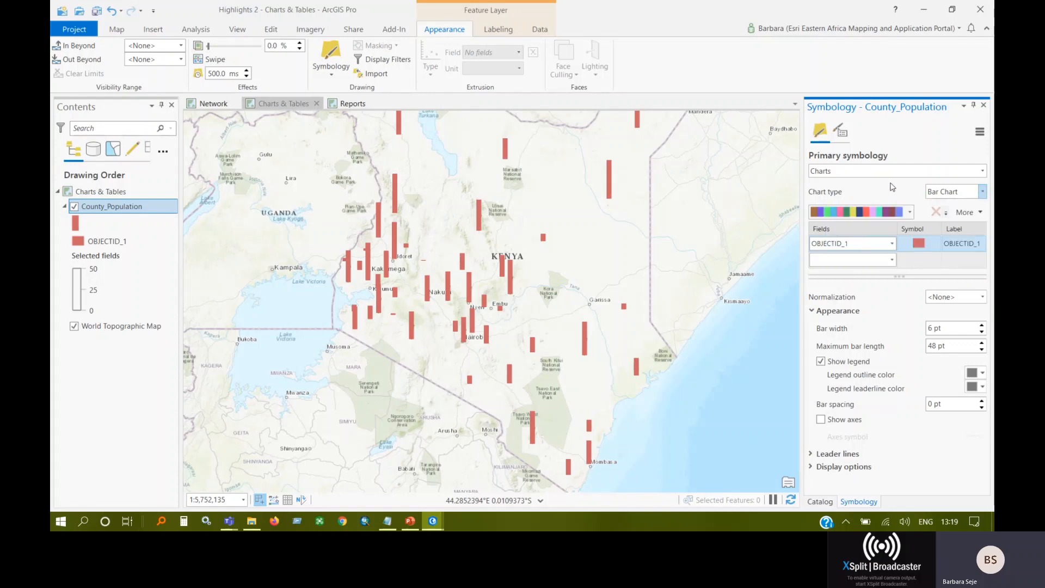
Chart the Male and Female fields in the County_Population bar charts, with Male replacing OBJECTID_1.
{"action": "left_click", "coordinate": [891, 243]}
{"action": "left_click", "coordinate": [849, 280]}
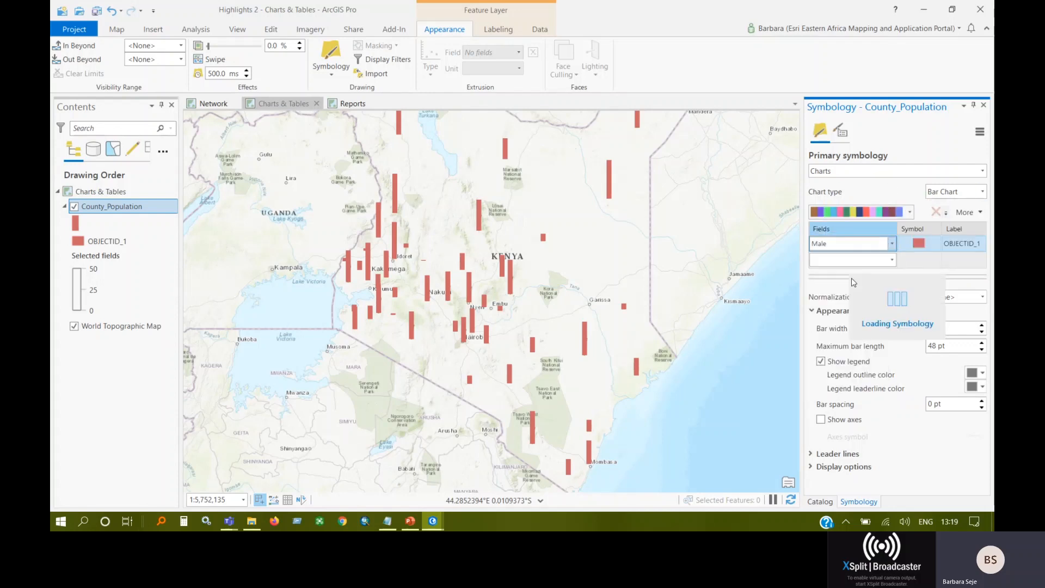
{"action": "left_click", "coordinate": [852, 259]}
{"action": "left_click", "coordinate": [846, 295]}
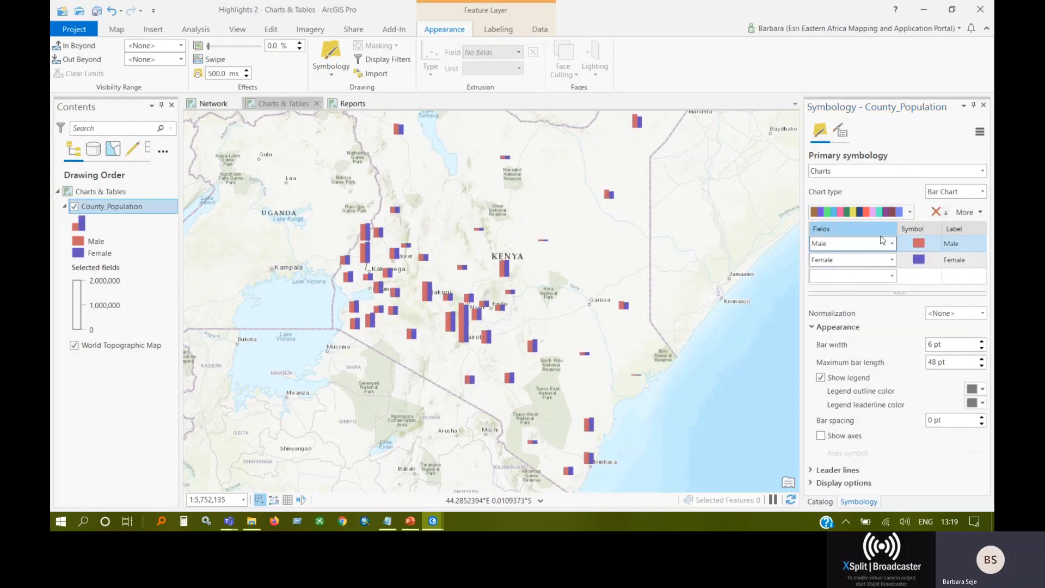
Apply the three-class green, purple and orange color scheme to the population bar charts.
{"action": "left_click", "coordinate": [910, 214]}
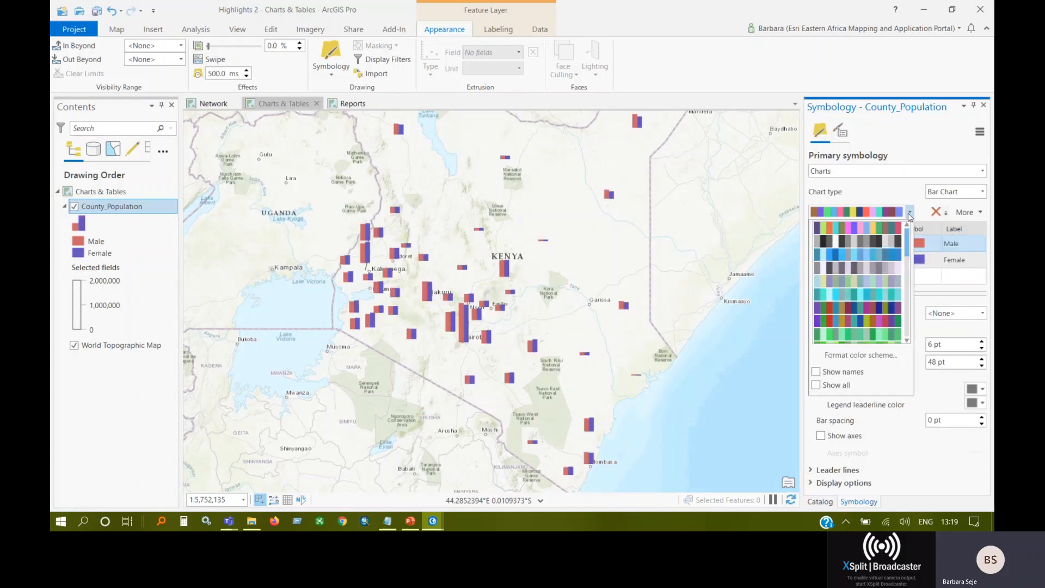
{"action": "left_click_drag", "start_coordinate": [904, 267], "coordinate": [905, 330]}
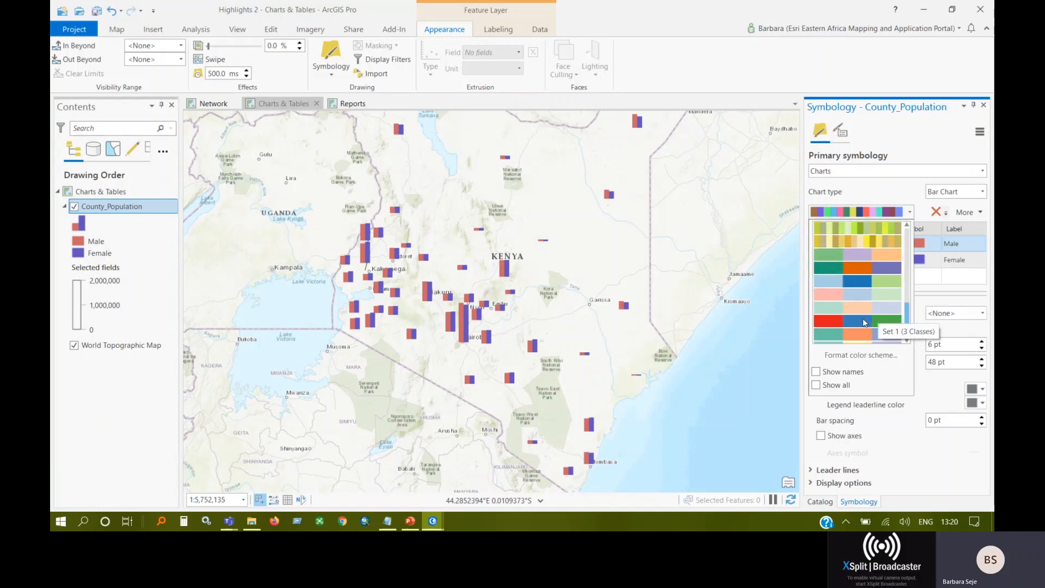
{"action": "left_click", "coordinate": [882, 262]}
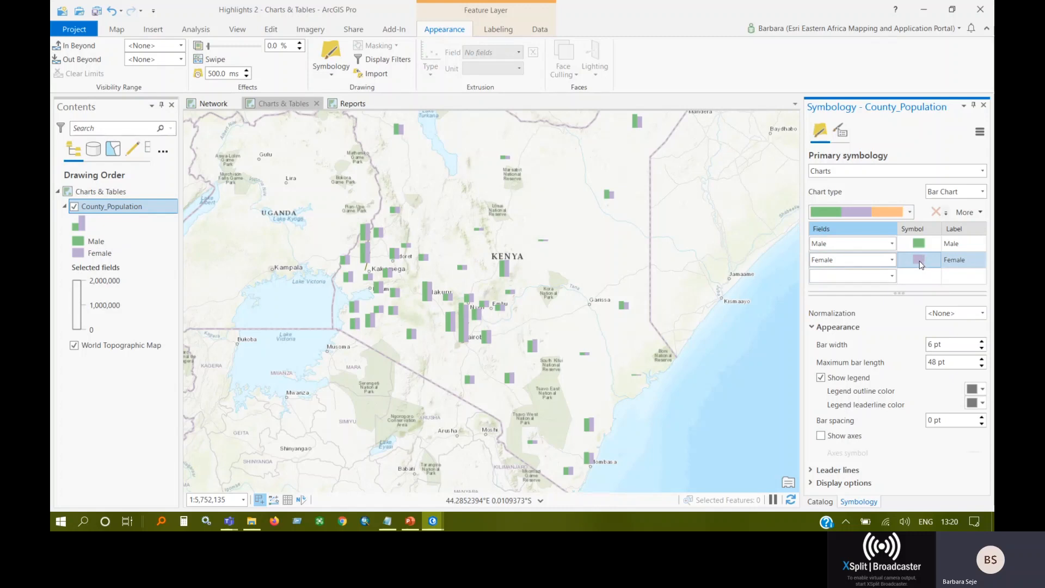
Change the Female bar symbol to the Recreation polygon symbol and return to the primary symbology settings.
{"action": "left_click", "coordinate": [920, 265]}
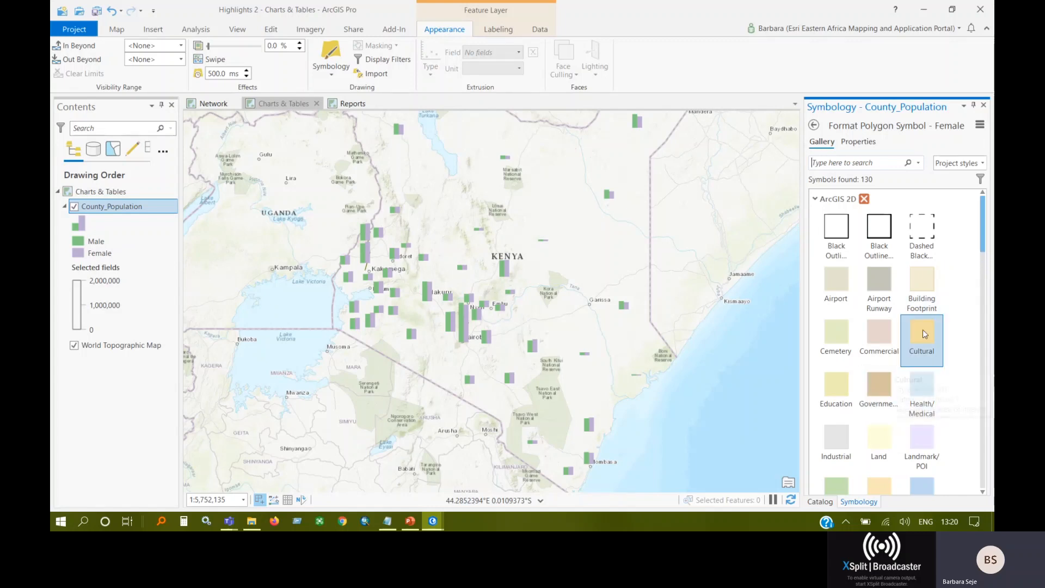
{"action": "scroll", "coordinate": [931, 392], "scroll_direction": "down", "scroll_amount": 1}
{"action": "scroll", "coordinate": [935, 404], "scroll_direction": "down", "scroll_amount": 4}
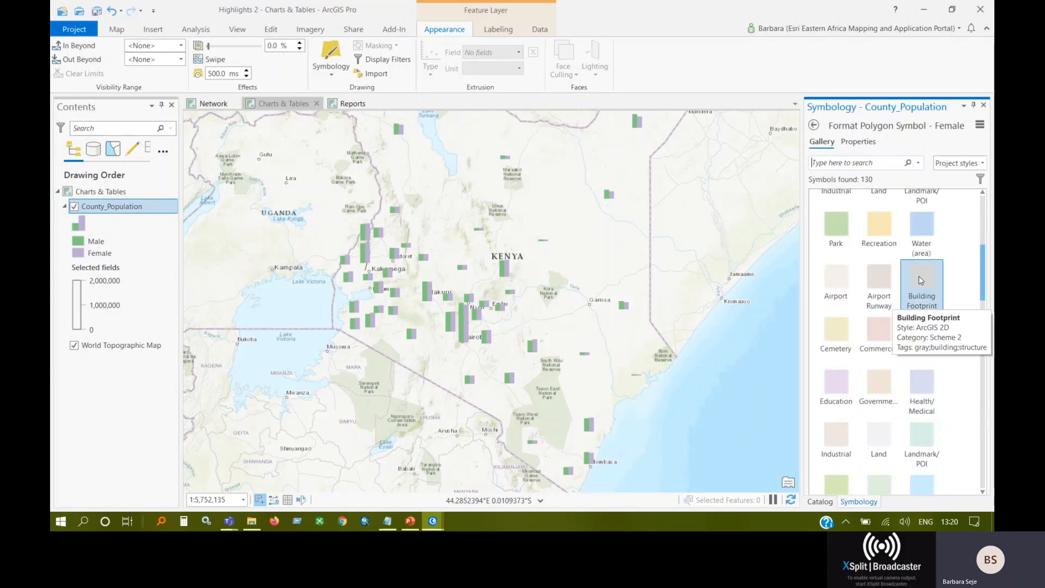
{"action": "left_click", "coordinate": [872, 237]}
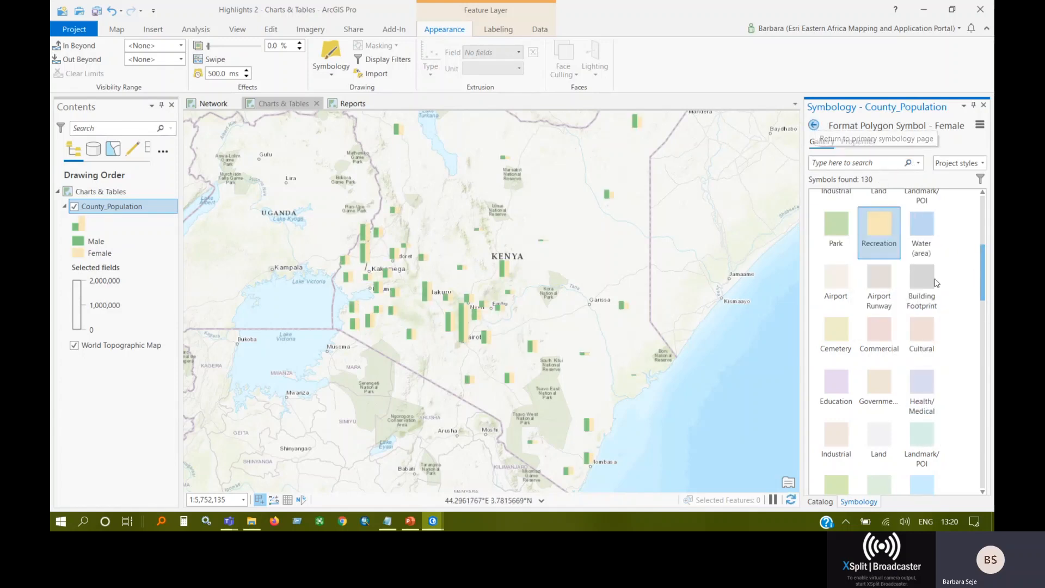
{"action": "left_click", "coordinate": [813, 125]}
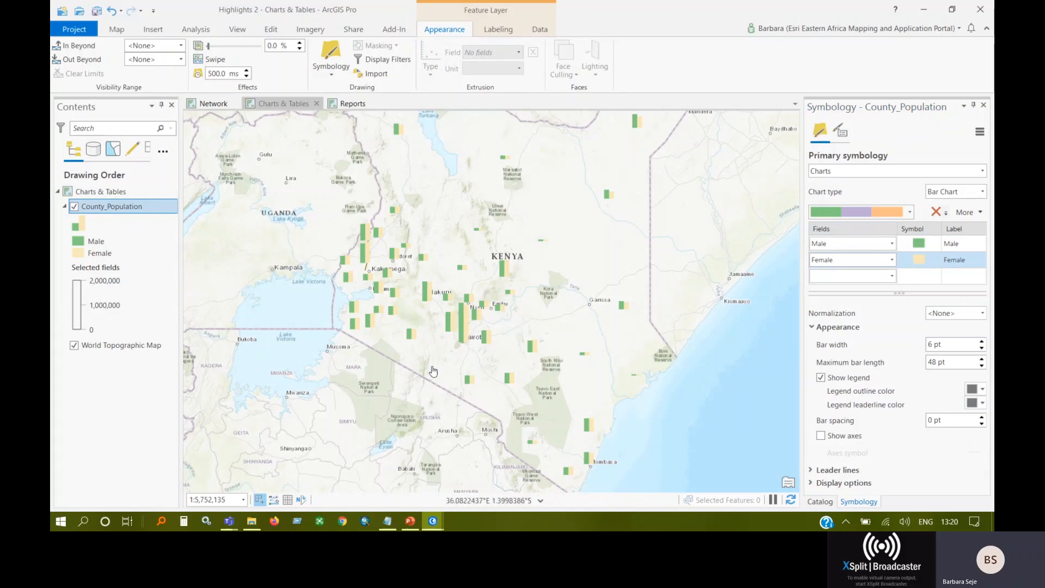
Examine the male and female population bars across the Kenyan counties on the map.
{"action": "scroll", "coordinate": [456, 351], "scroll_direction": "up", "scroll_amount": 3}
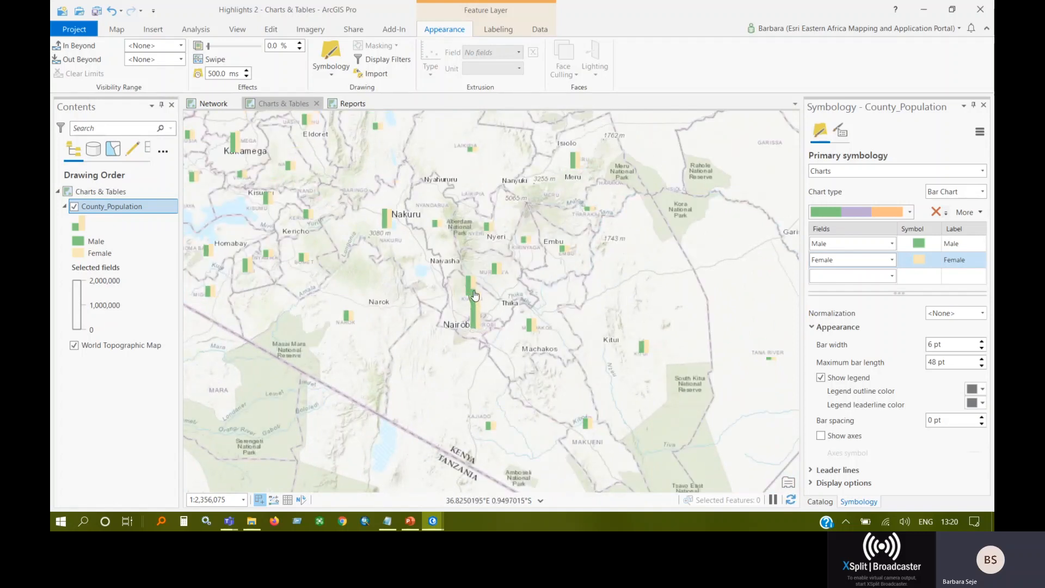
{"action": "left_click_drag", "start_coordinate": [185, 142], "coordinate": [267, 216]}
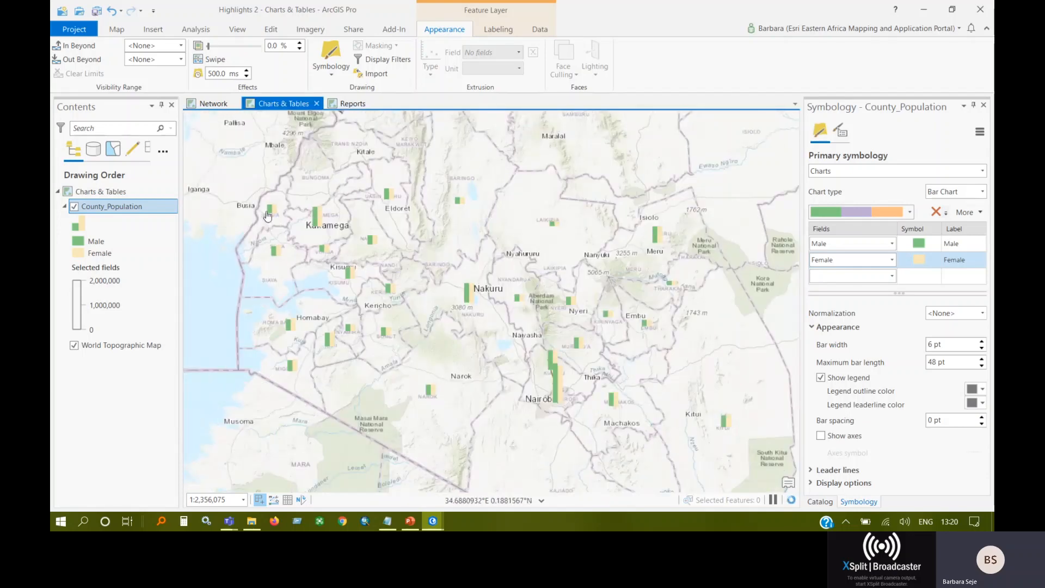
{"action": "scroll", "coordinate": [412, 288], "scroll_direction": "down", "scroll_amount": 2}
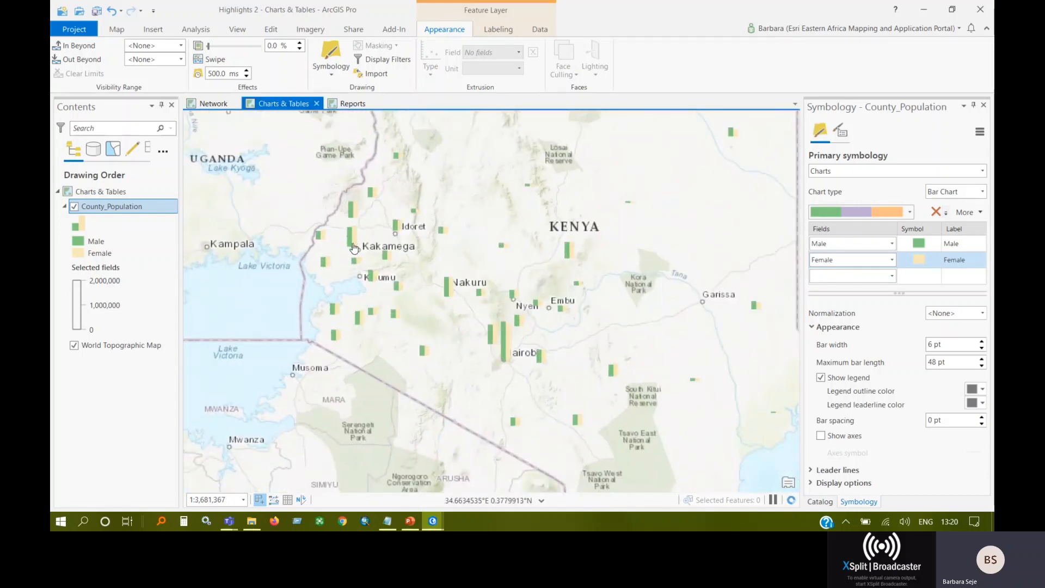
{"action": "scroll", "coordinate": [353, 249], "scroll_direction": "up", "scroll_amount": 4}
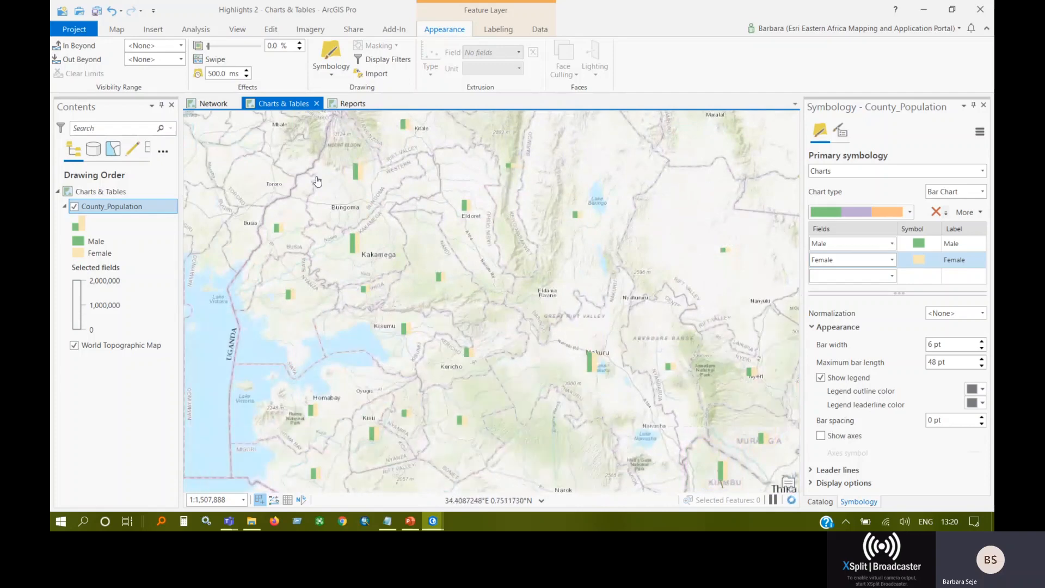
{"action": "left_click_drag", "start_coordinate": [537, 337], "coordinate": [440, 267]}
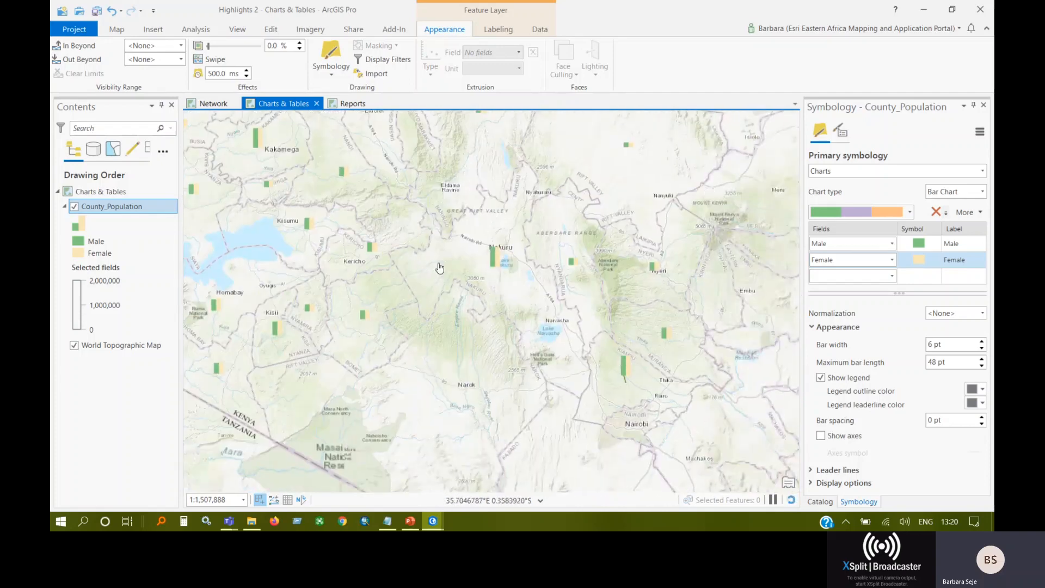
{"action": "scroll", "coordinate": [439, 267], "scroll_direction": "down", "scroll_amount": 4}
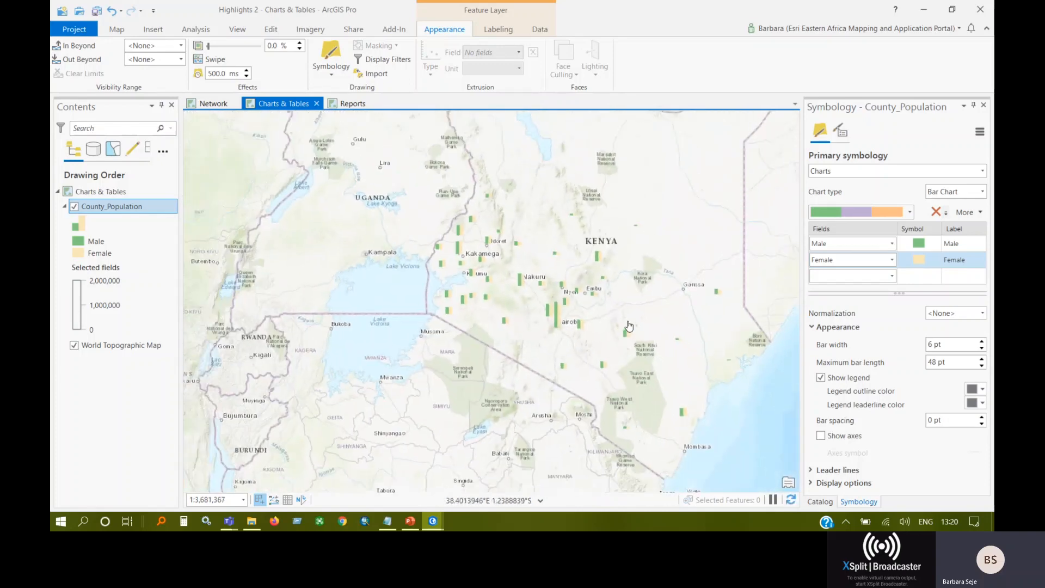
{"action": "left_click_drag", "start_coordinate": [628, 325], "coordinate": [533, 300]}
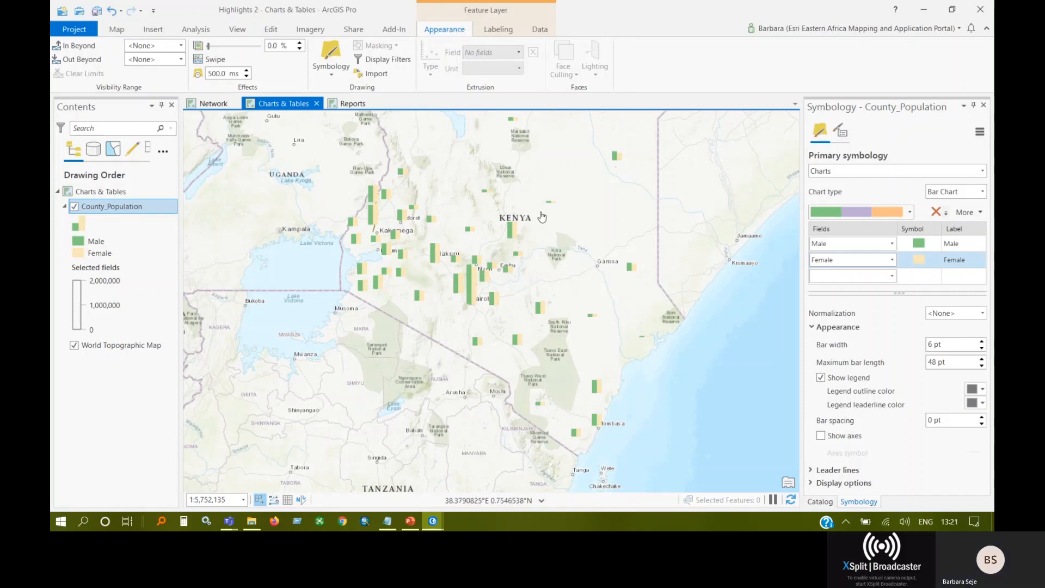
Switch to the What's New In ArcGIS Pro 2 project and open the Transmission_Poles point symbol for formatting in a widened pane.
{"action": "mouse_move", "coordinate": [435, 519]}
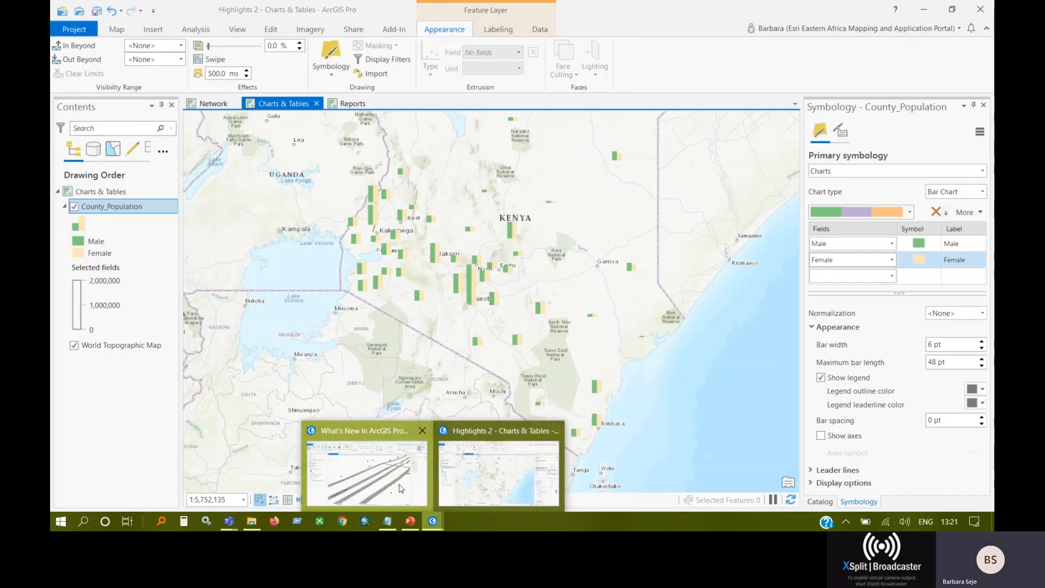
{"action": "left_click", "coordinate": [366, 473]}
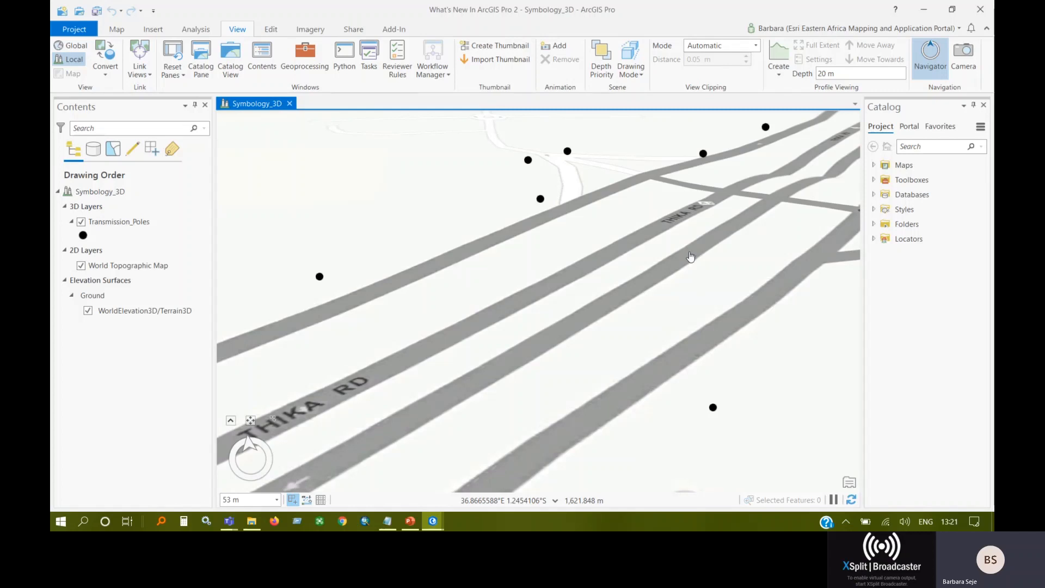
{"action": "left_click", "coordinate": [84, 235]}
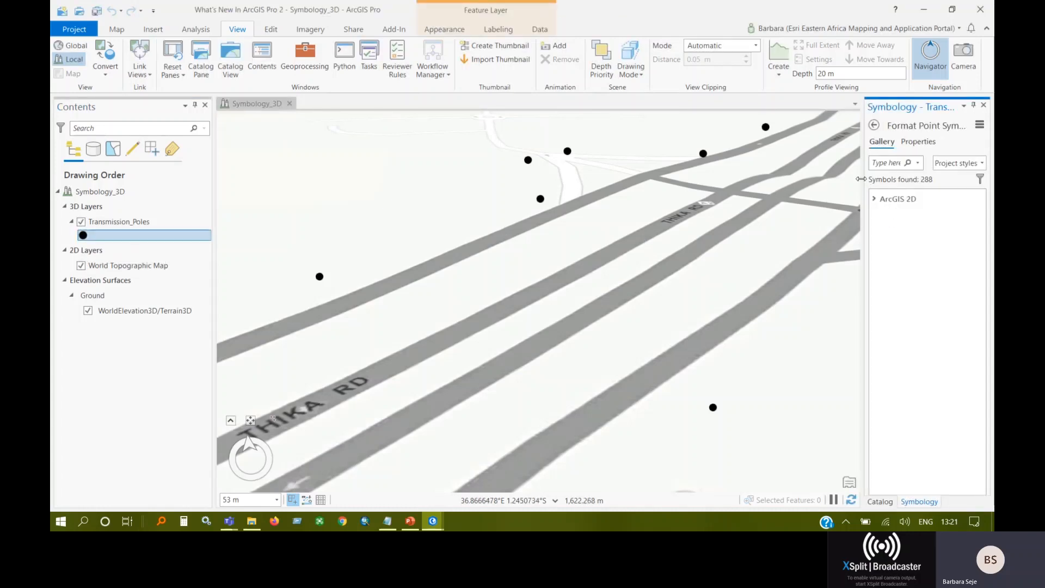
{"action": "left_click_drag", "start_coordinate": [865, 173], "coordinate": [755, 173]}
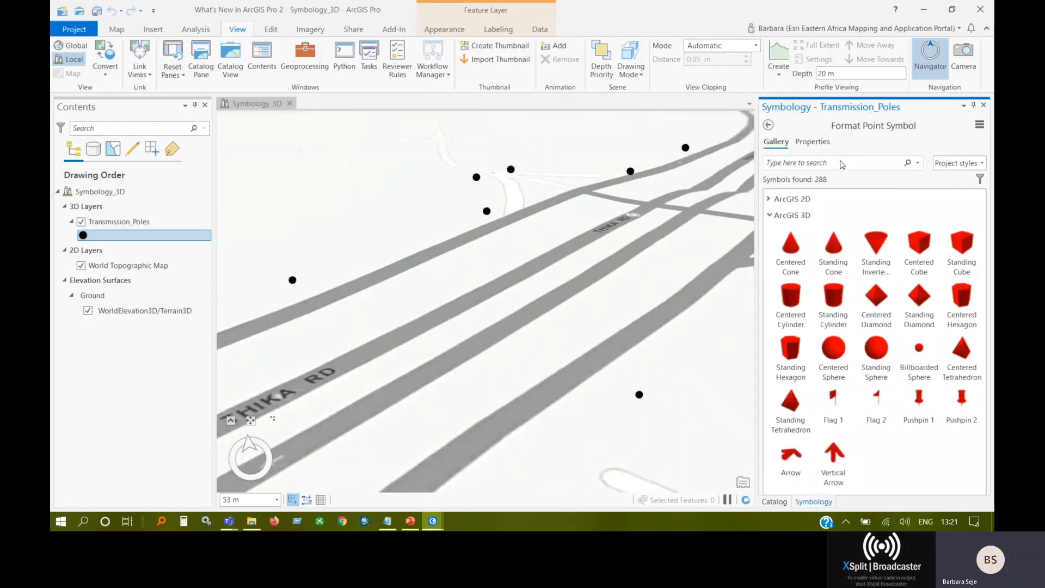
Search the point symbol gallery for "infrastructure" across all styles.
{"action": "left_click", "coordinate": [918, 163]}
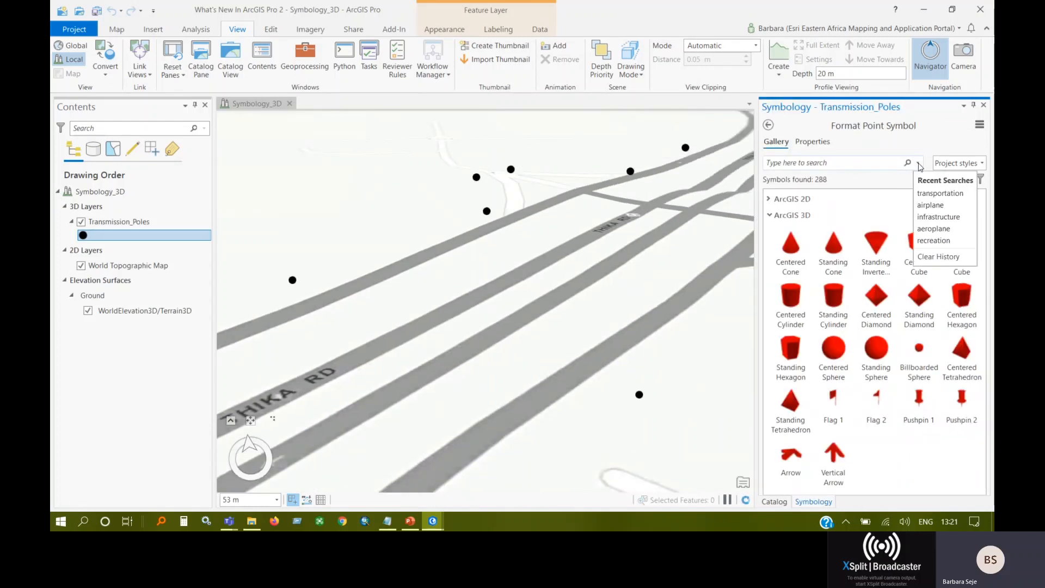
{"action": "left_click", "coordinate": [939, 216]}
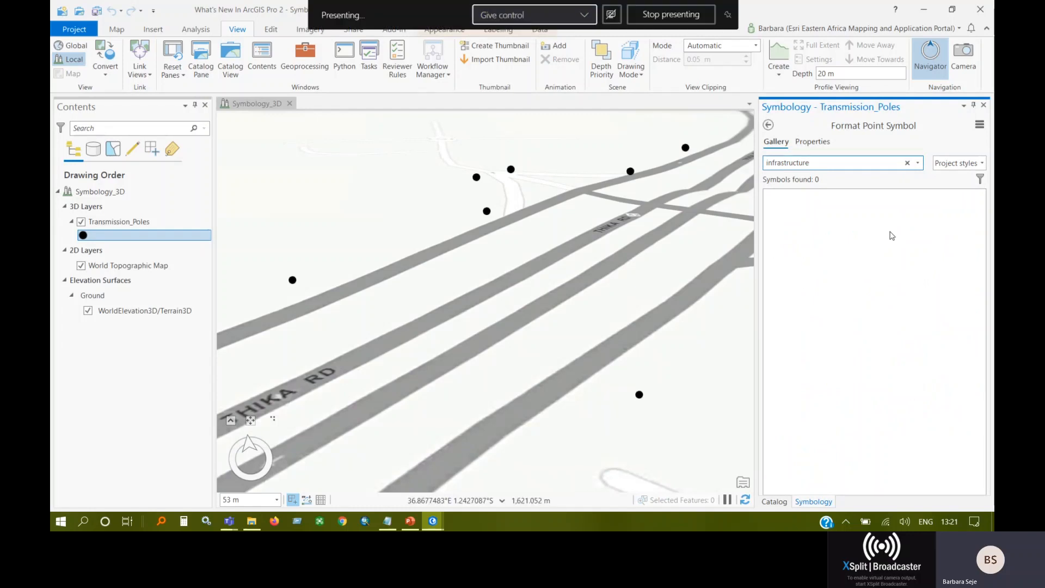
{"action": "left_click", "coordinate": [957, 163]}
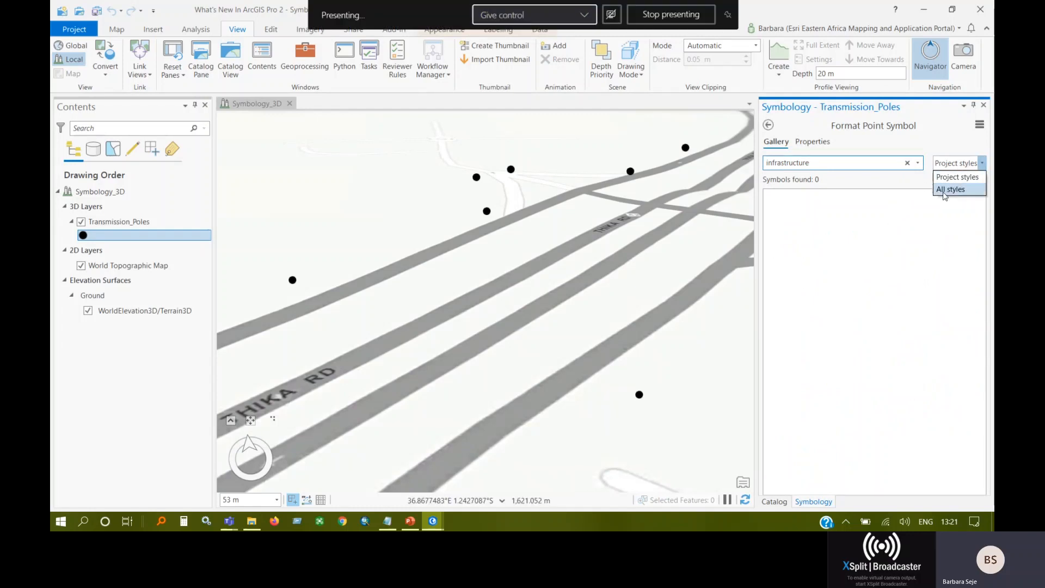
{"action": "left_click", "coordinate": [945, 194]}
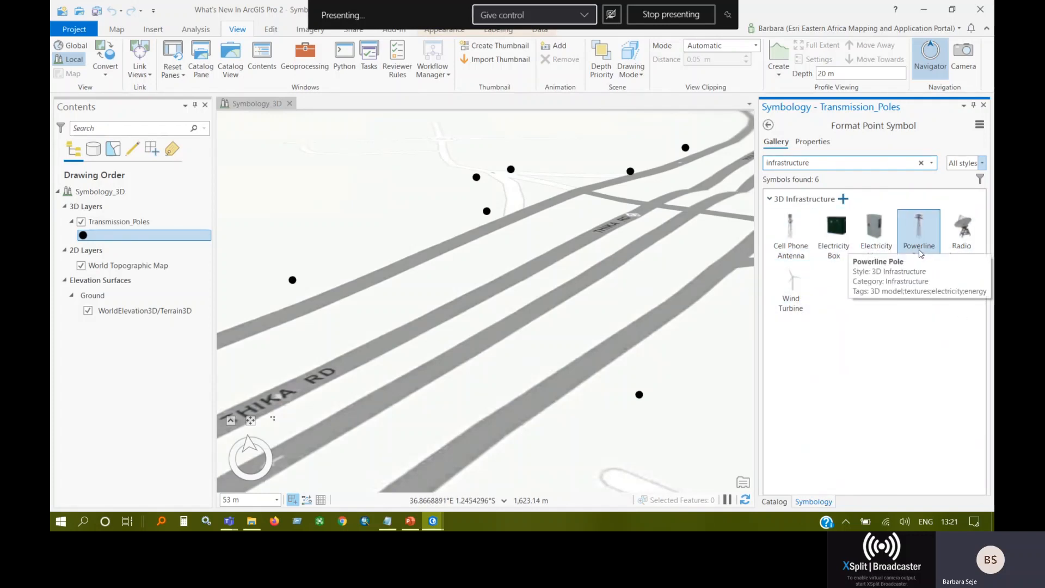
Browse the point symbol gallery for "recreation" and "airplane" symbols by rerunning those recent searches.
{"action": "left_click", "coordinate": [931, 163]}
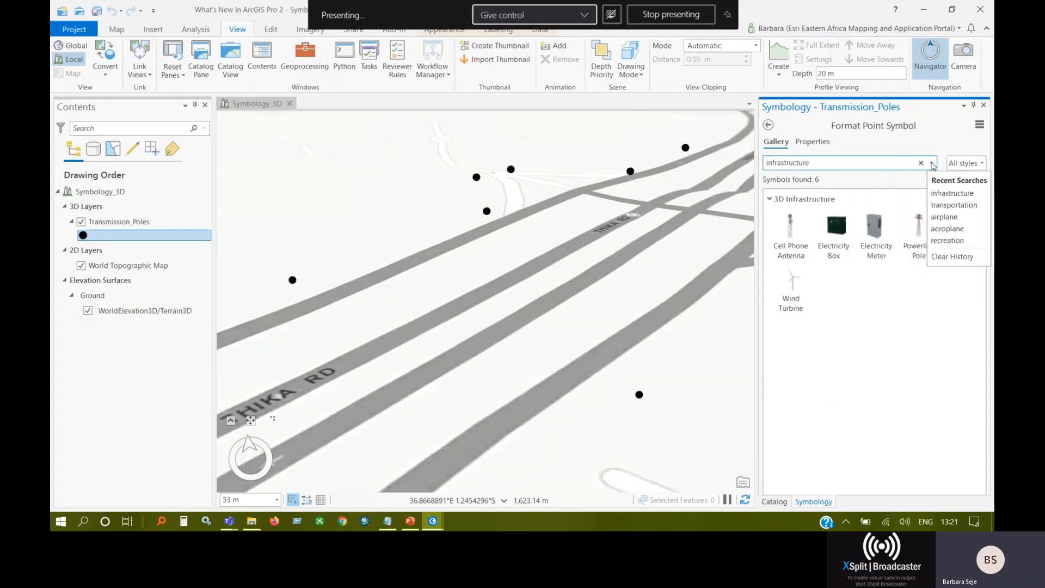
{"action": "left_click", "coordinate": [947, 240]}
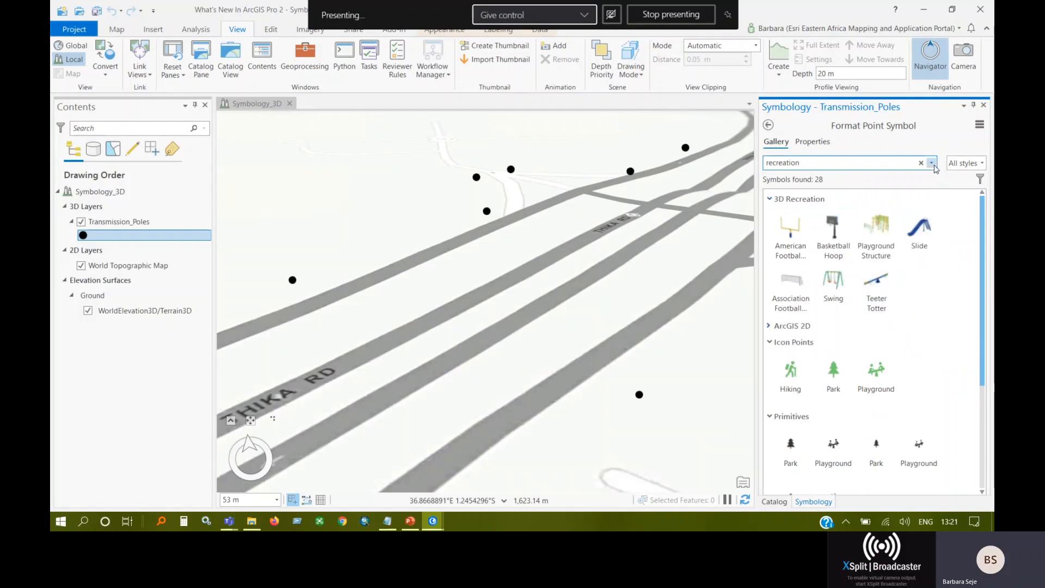
{"action": "left_click", "coordinate": [931, 164]}
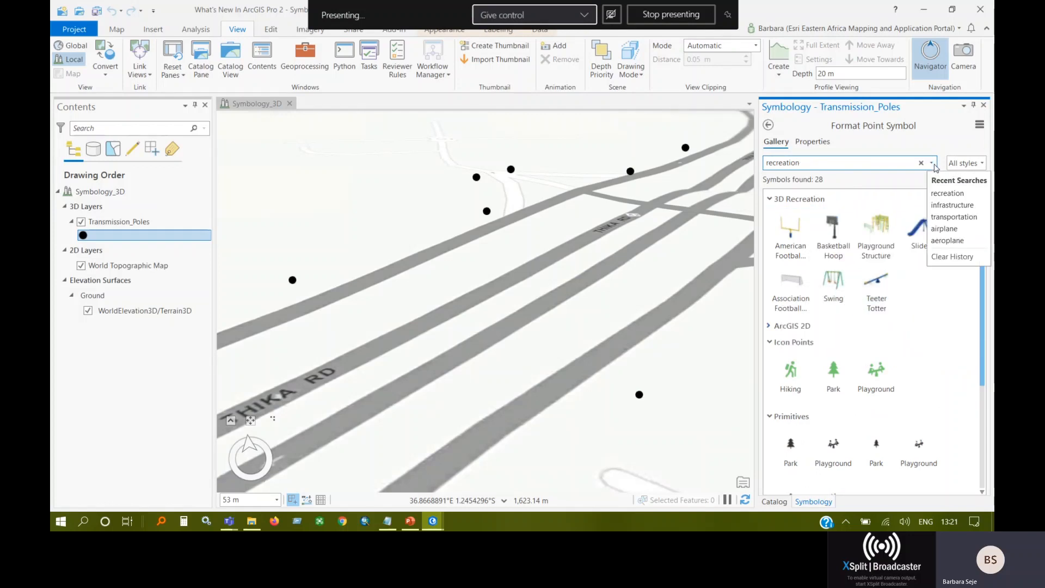
{"action": "left_click", "coordinate": [947, 230]}
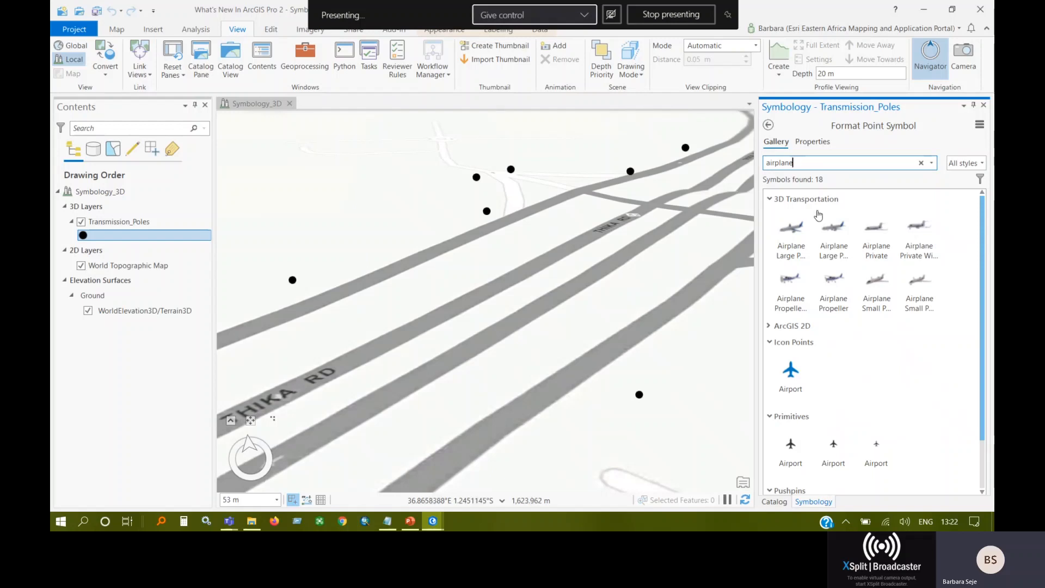
Rerun the recent "infrastructure" symbol search and apply the Powerline Pole 3D symbol to Transmission_Poles.
{"action": "left_click", "coordinate": [932, 164]}
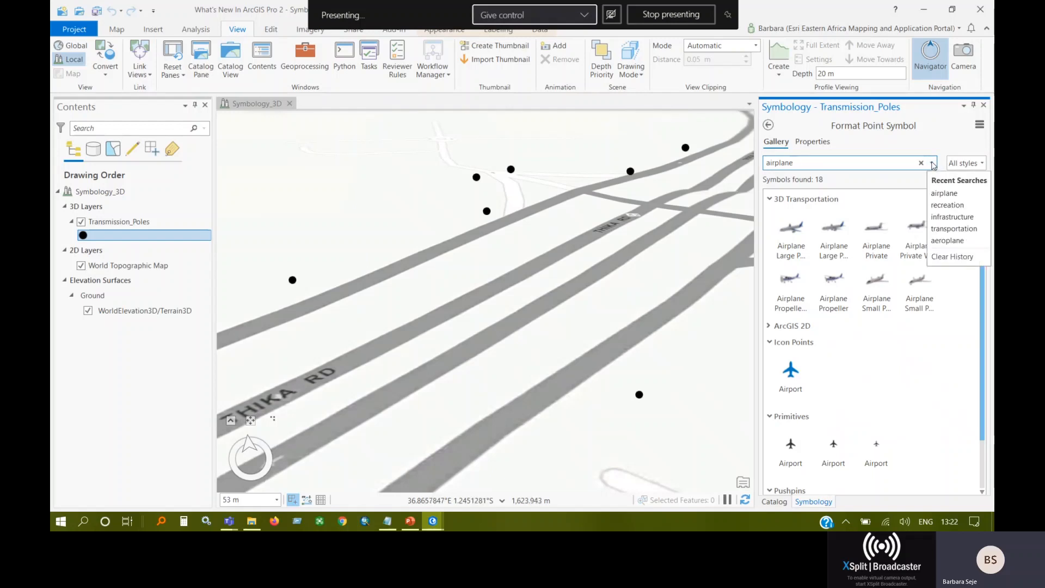
{"action": "left_click", "coordinate": [952, 217]}
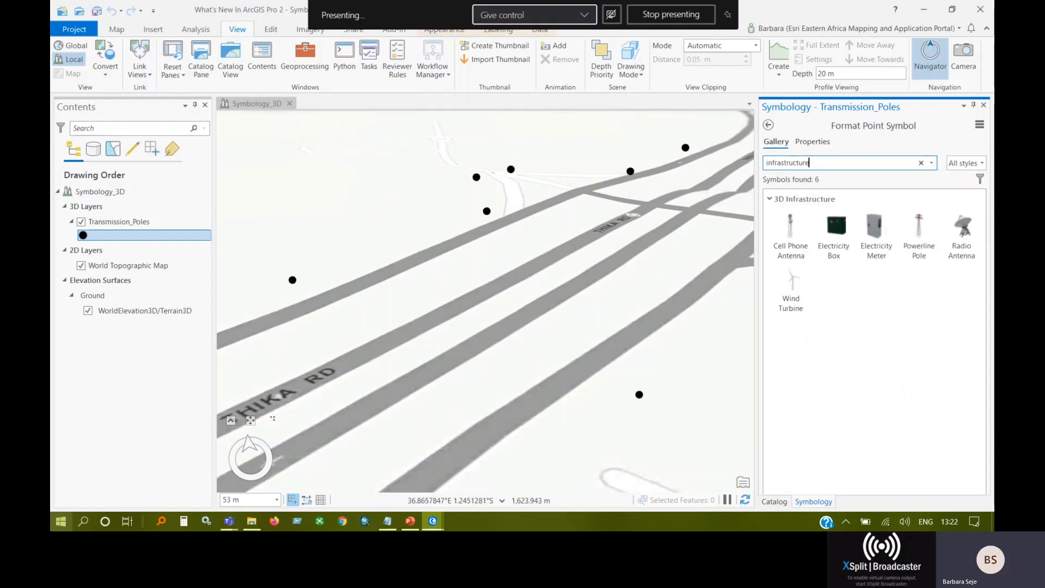
{"action": "left_click", "coordinate": [919, 237]}
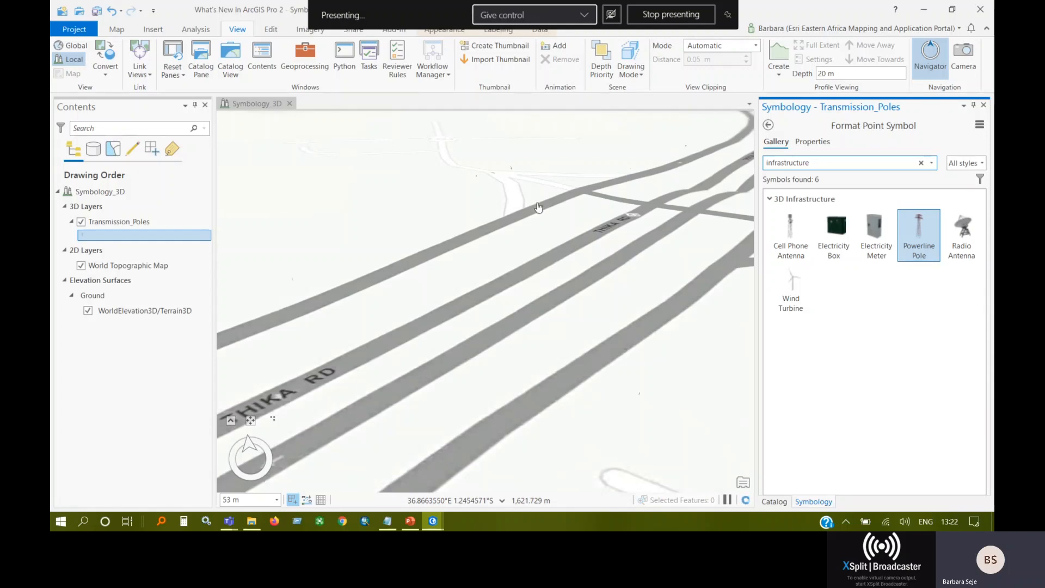
Set the Transmission_Poles symbol size to 35 pt and apply the change, dismissing the graphics hardware warning.
{"action": "left_click", "coordinate": [811, 143]}
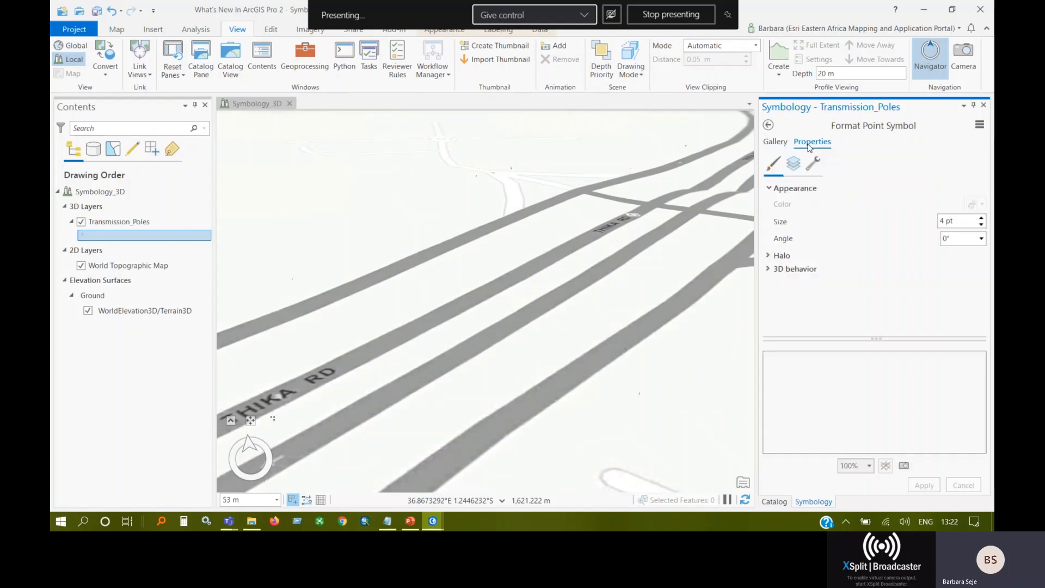
{"action": "double_click", "coordinate": [946, 221]}
{"action": "type", "text": "35"}
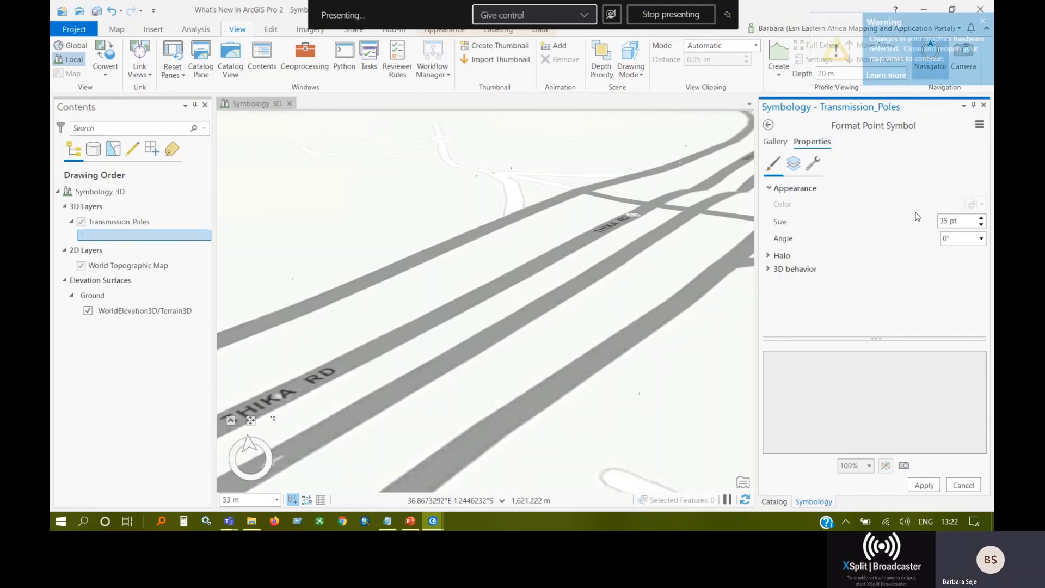
{"action": "left_click", "coordinate": [982, 23]}
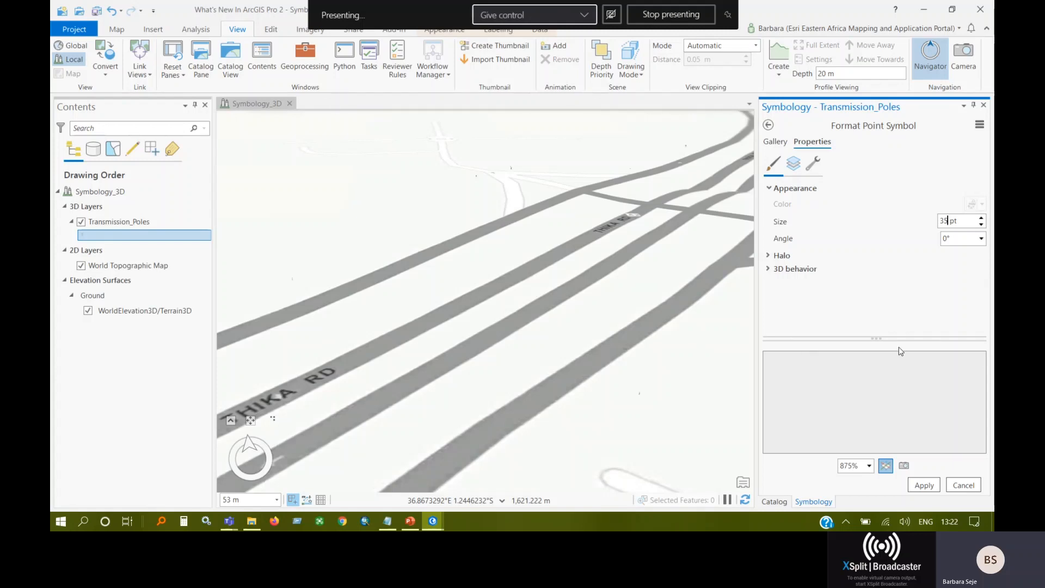
{"action": "left_click", "coordinate": [923, 483]}
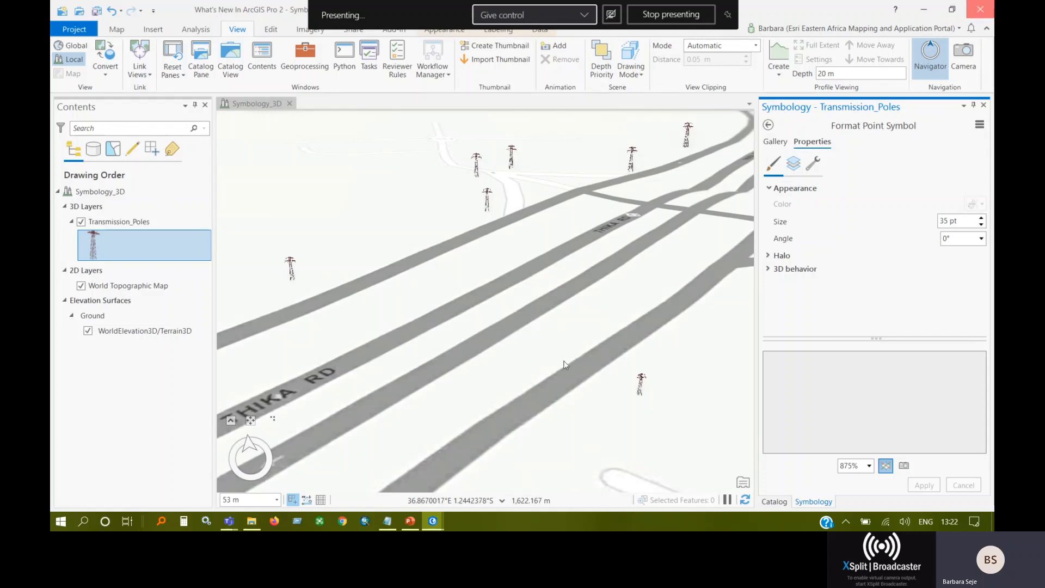
Switch to PowerPoint, start the slide show at the Styles slide, and close the What's New In ArcGIS Pro 2 project without saving.
{"action": "left_click", "coordinate": [412, 523]}
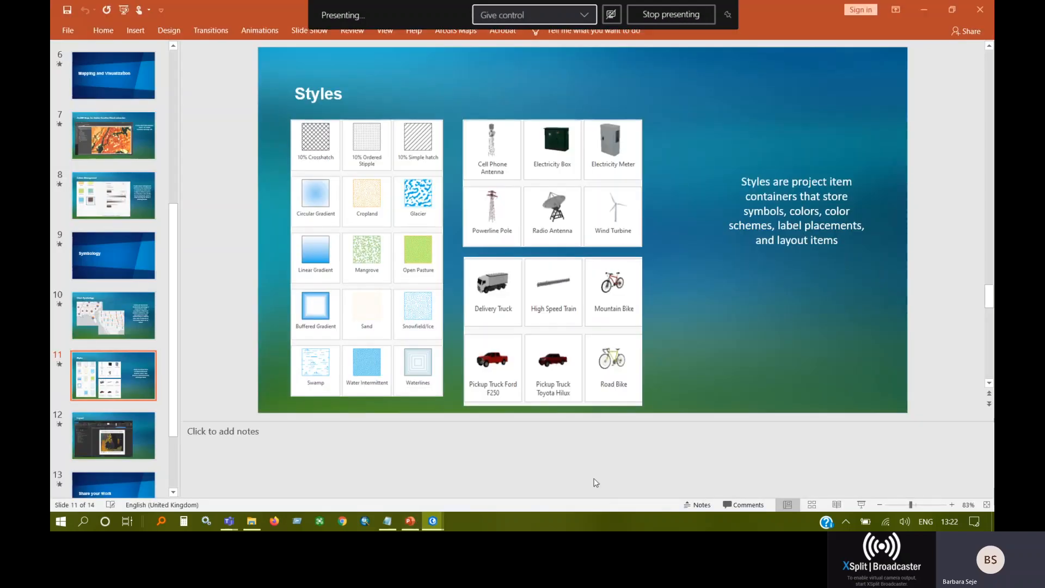
{"action": "left_click", "coordinate": [859, 504]}
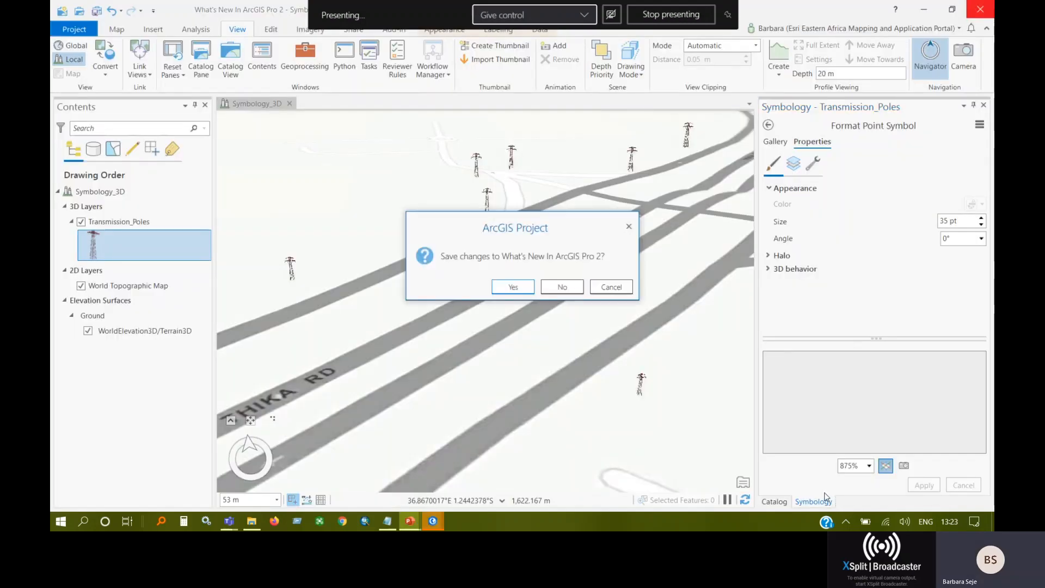
{"action": "left_click", "coordinate": [564, 287]}
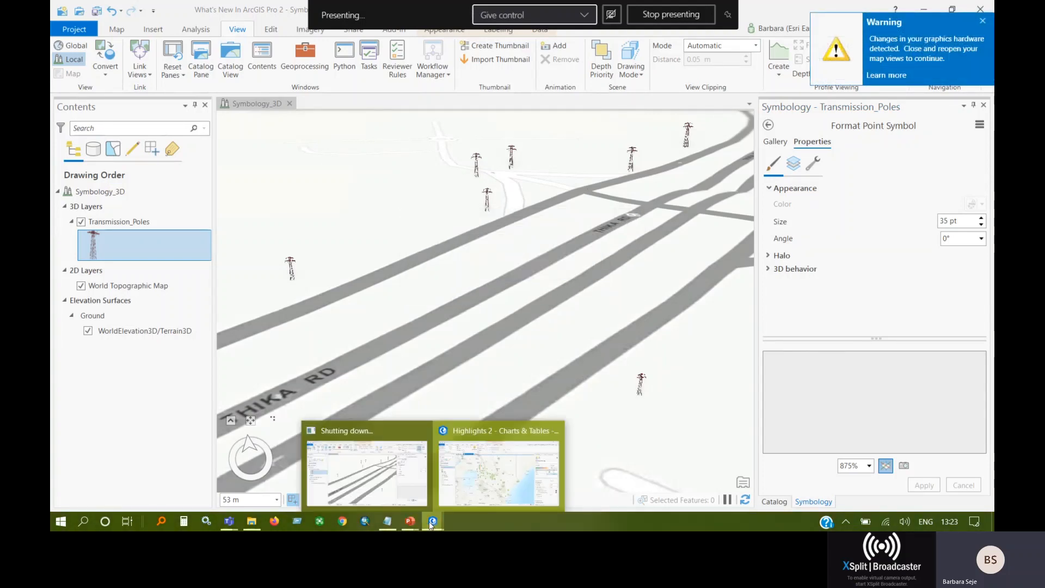
Return to the running slide show, present the Styles and Layout slides, and end the show.
{"action": "mouse_move", "coordinate": [409, 520]}
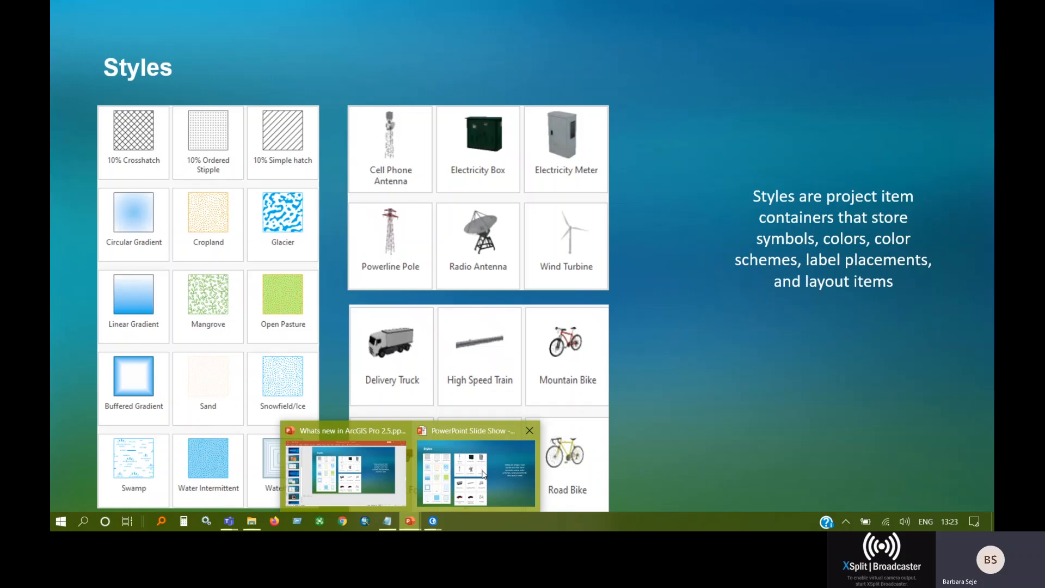
{"action": "left_click", "coordinate": [482, 474]}
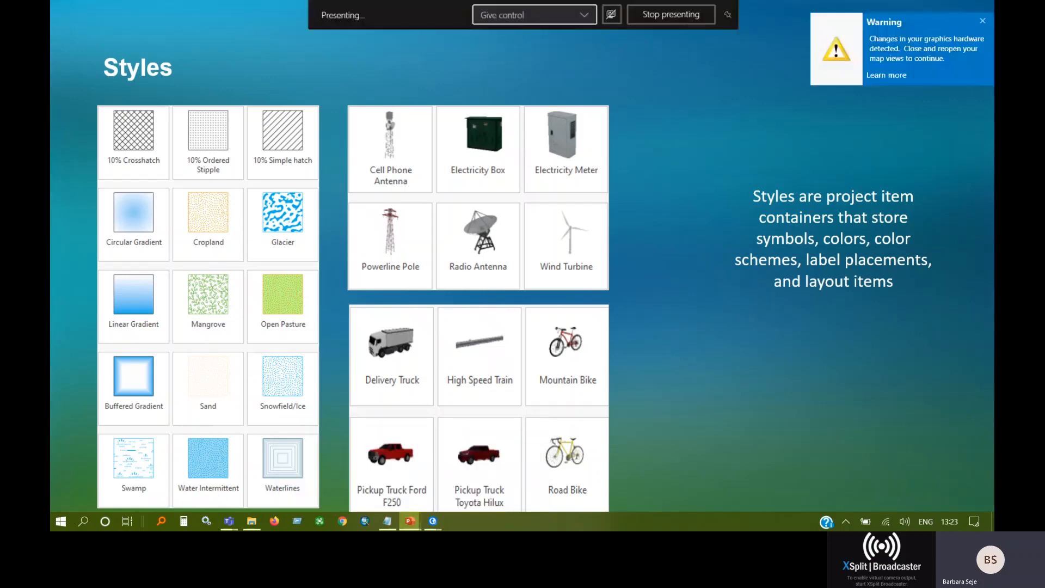
{"action": "left_click", "coordinate": [658, 282]}
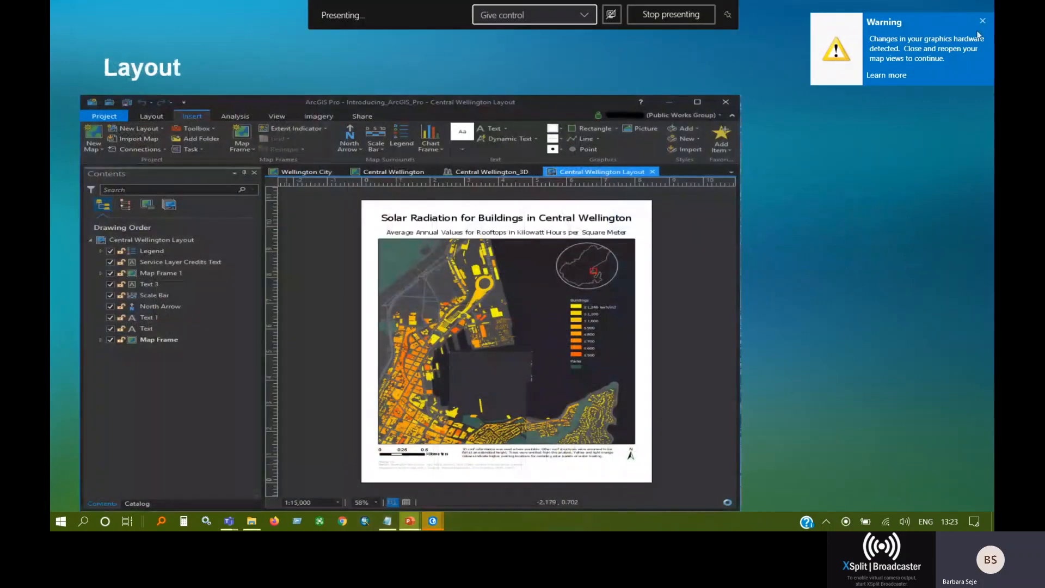
{"action": "left_click", "coordinate": [982, 20]}
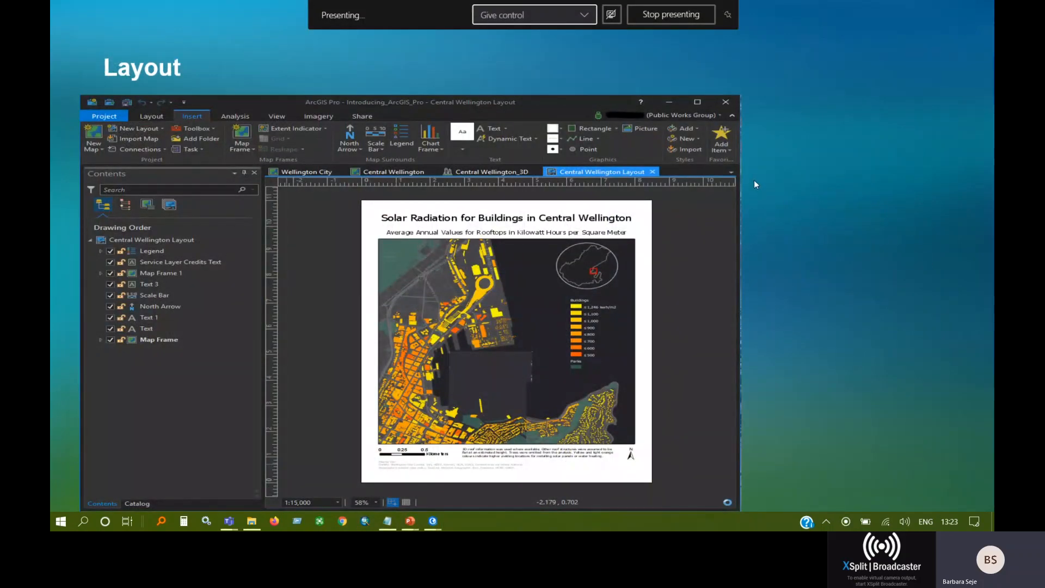
{"action": "key", "text": "Escape"}
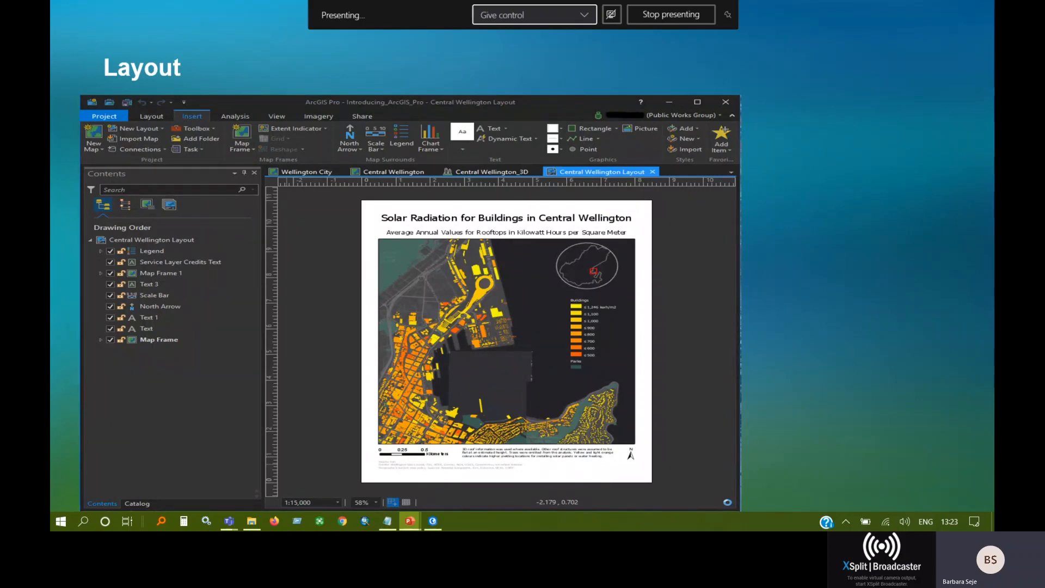
{"action": "key", "text": "Right"}
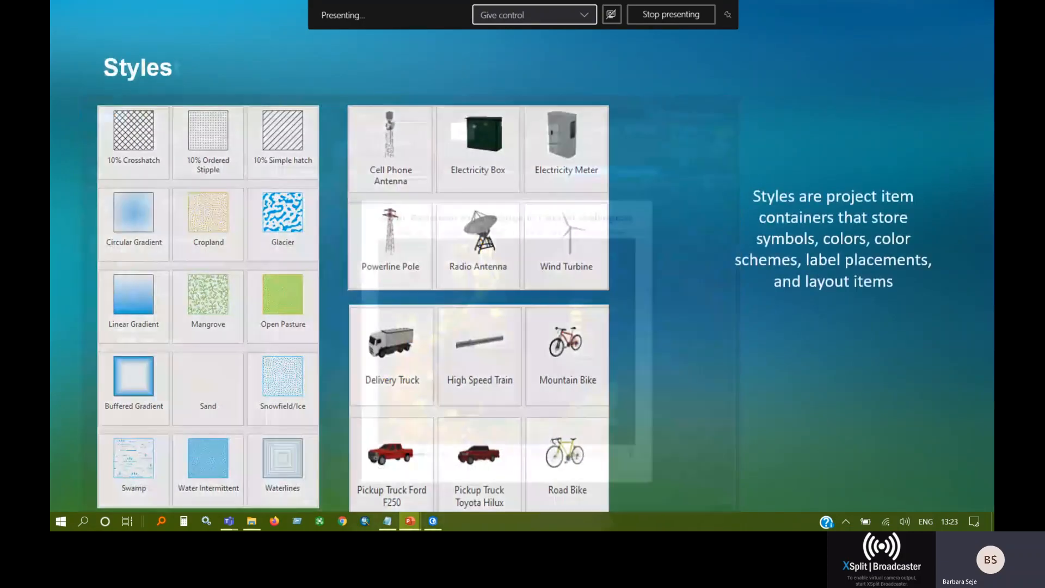
{"action": "key", "text": "Left"}
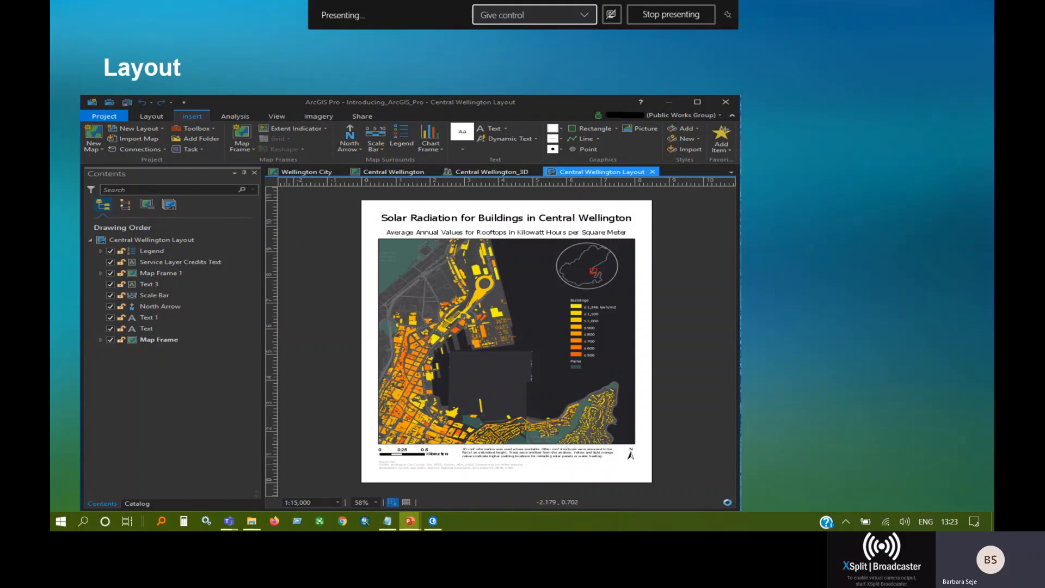
{"action": "key", "text": "Escape"}
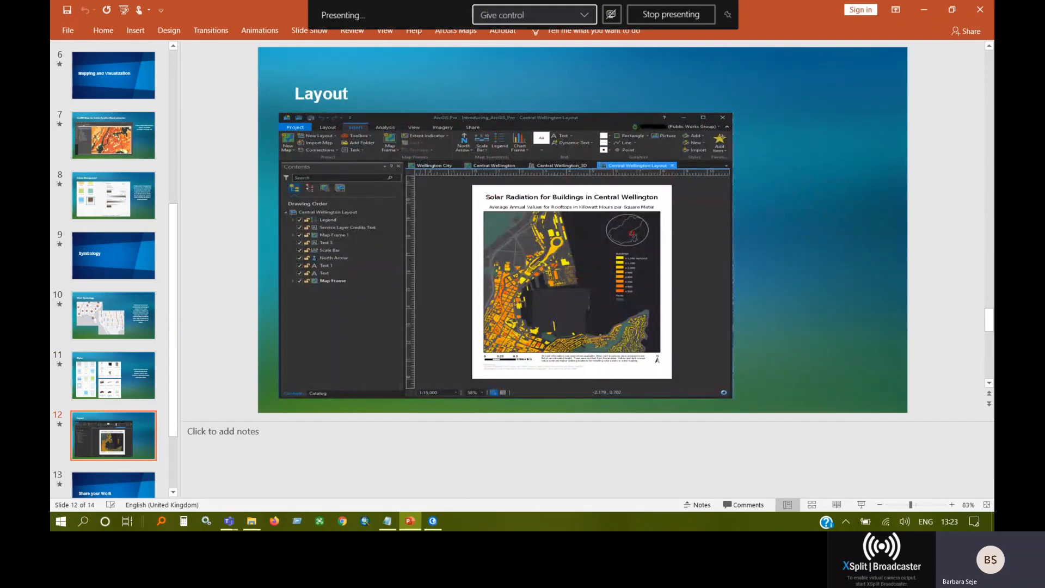
Switch to the Highlights 2 project in ArcGIS Pro, remove County_Population from the Charts & Tables map, and close the Symbology pane.
{"action": "left_click", "coordinate": [436, 521]}
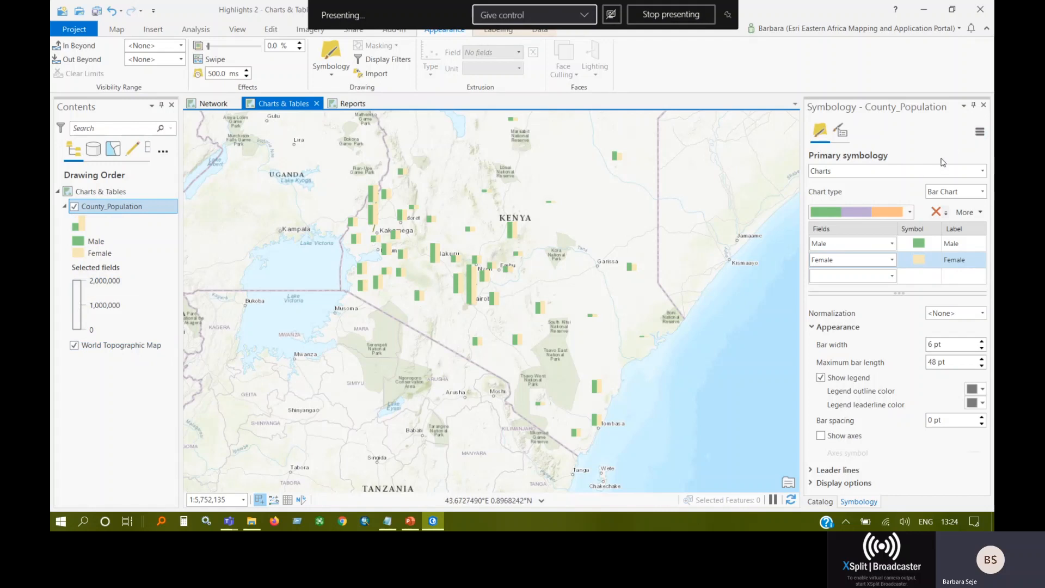
{"action": "left_click", "coordinate": [99, 208]}
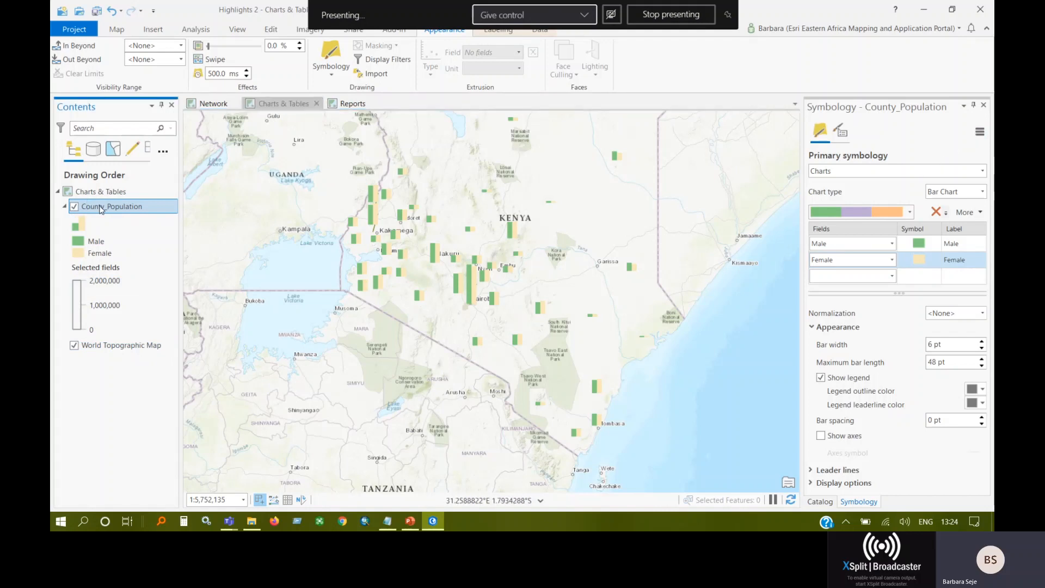
{"action": "right_click", "coordinate": [114, 213]}
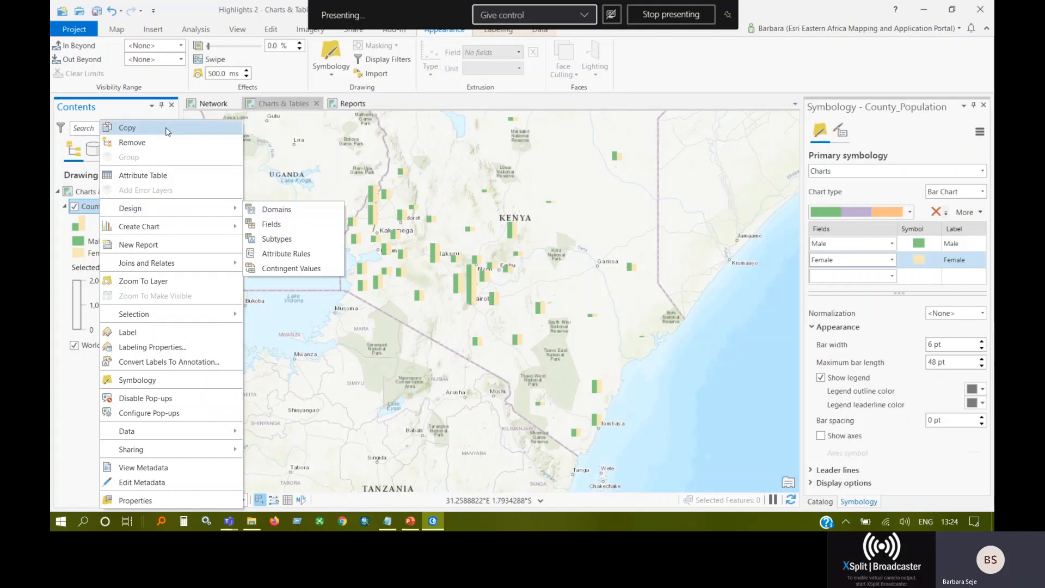
{"action": "left_click", "coordinate": [156, 145]}
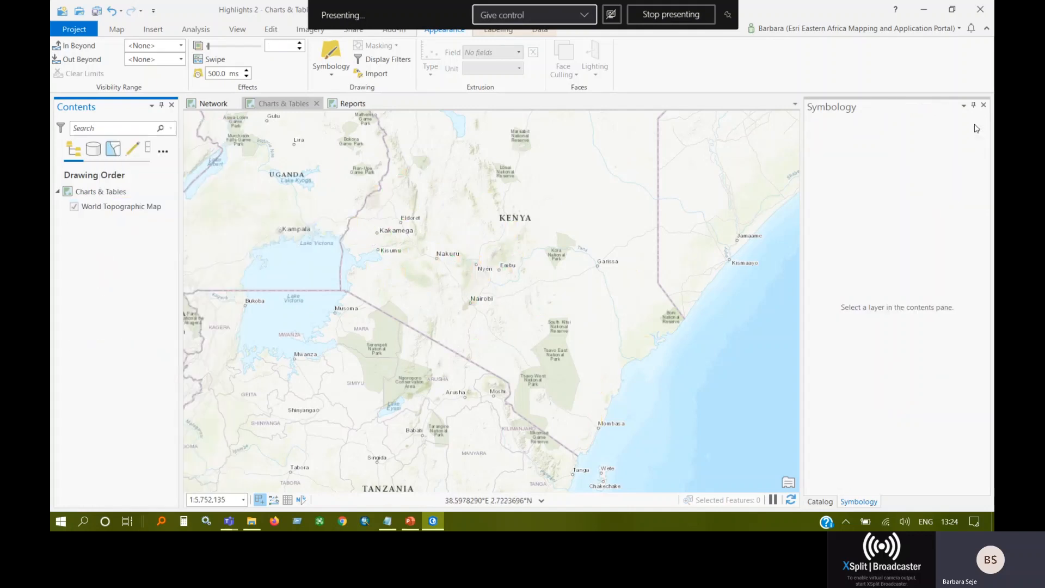
{"action": "left_click", "coordinate": [984, 106]}
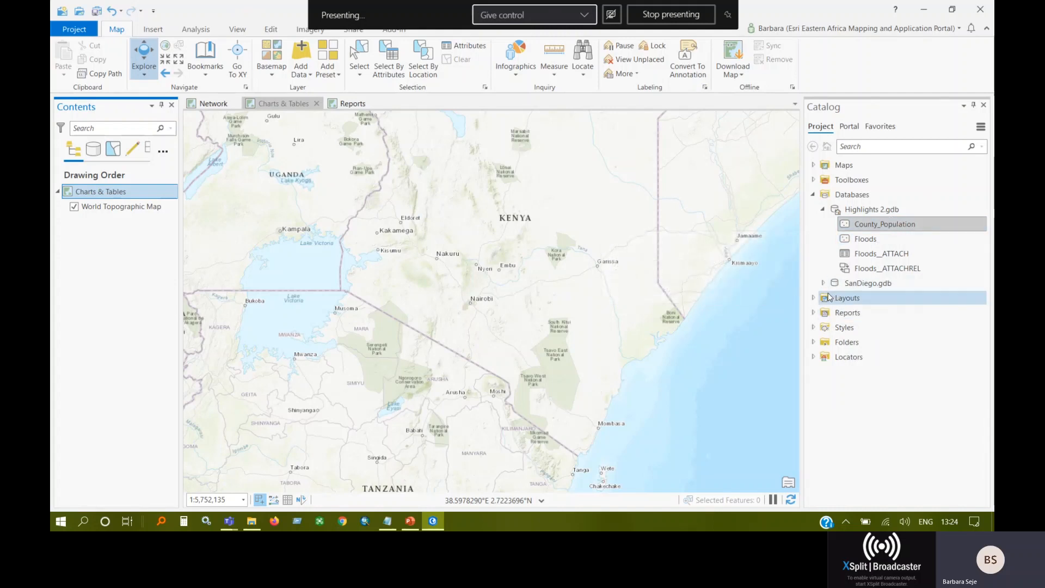
Start adding data to the Charts & Tables map and browse to the Data\Projected Auxilliary Sphere folder on Drive E.
{"action": "left_click", "coordinate": [303, 76]}
{"action": "left_click", "coordinate": [324, 96]}
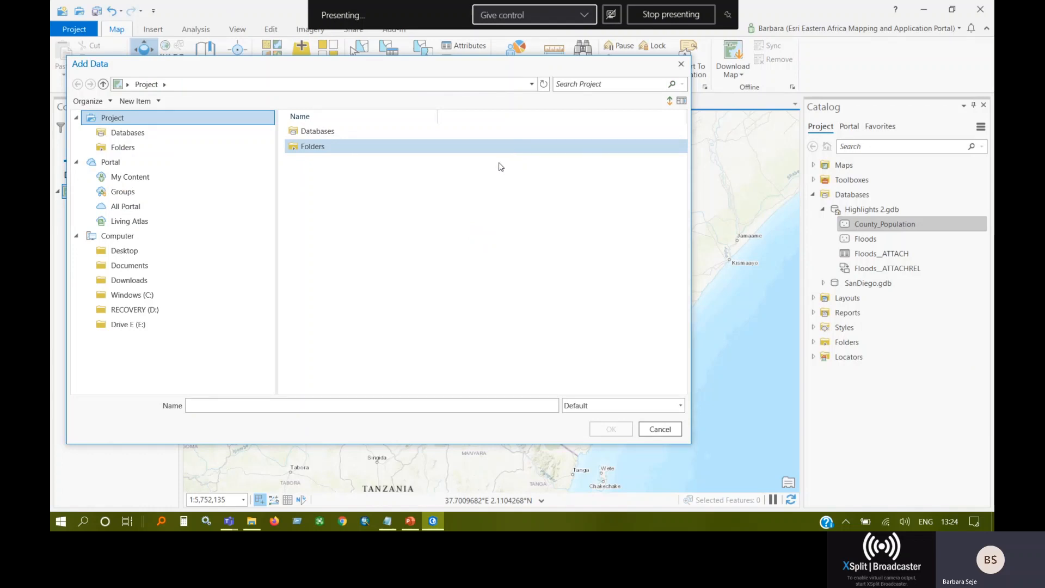
{"action": "left_click", "coordinate": [120, 325]}
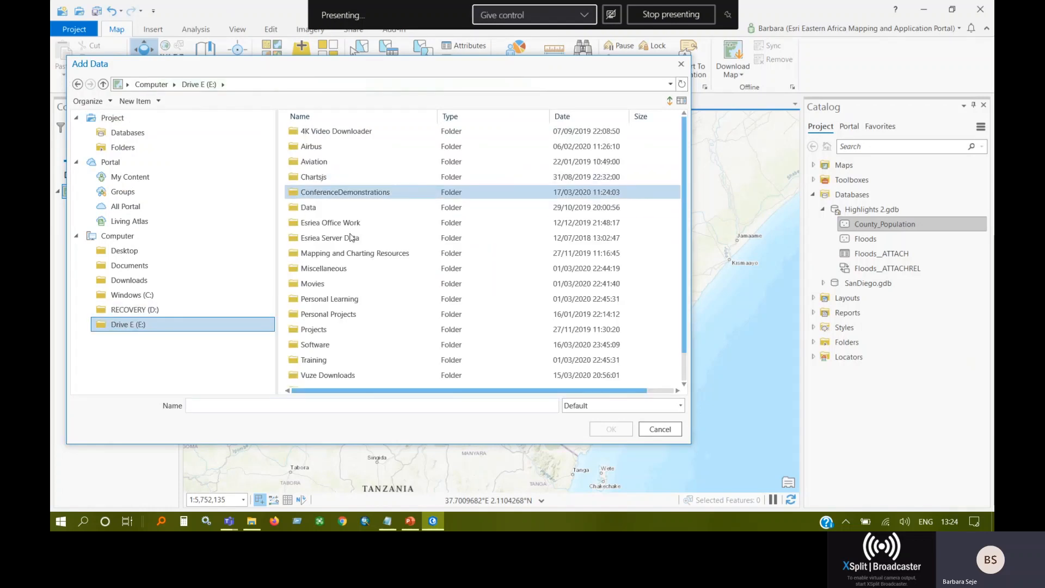
{"action": "double_click", "coordinate": [331, 208]}
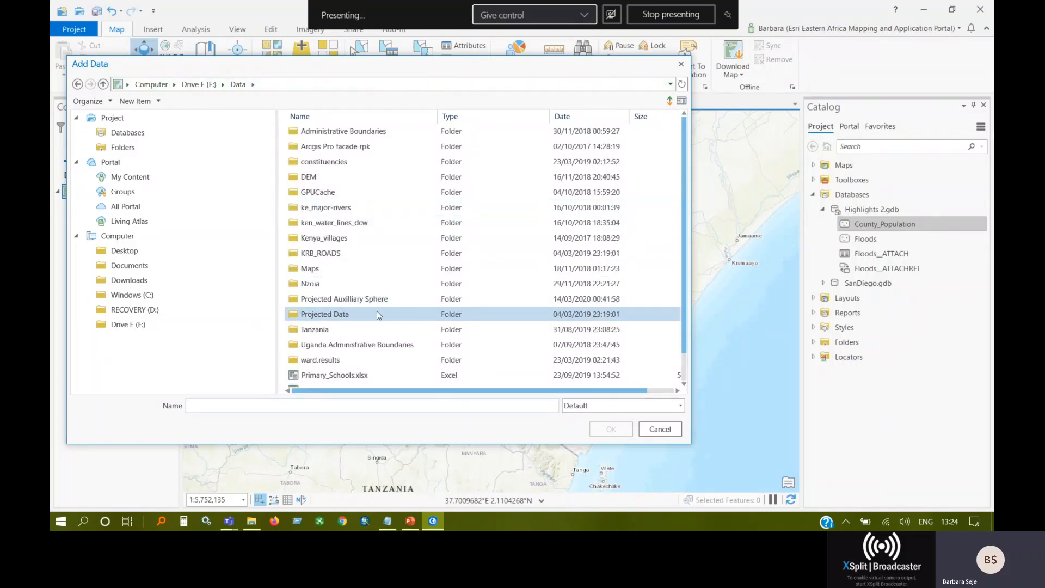
{"action": "scroll", "coordinate": [376, 310], "scroll_direction": "down", "scroll_amount": 1}
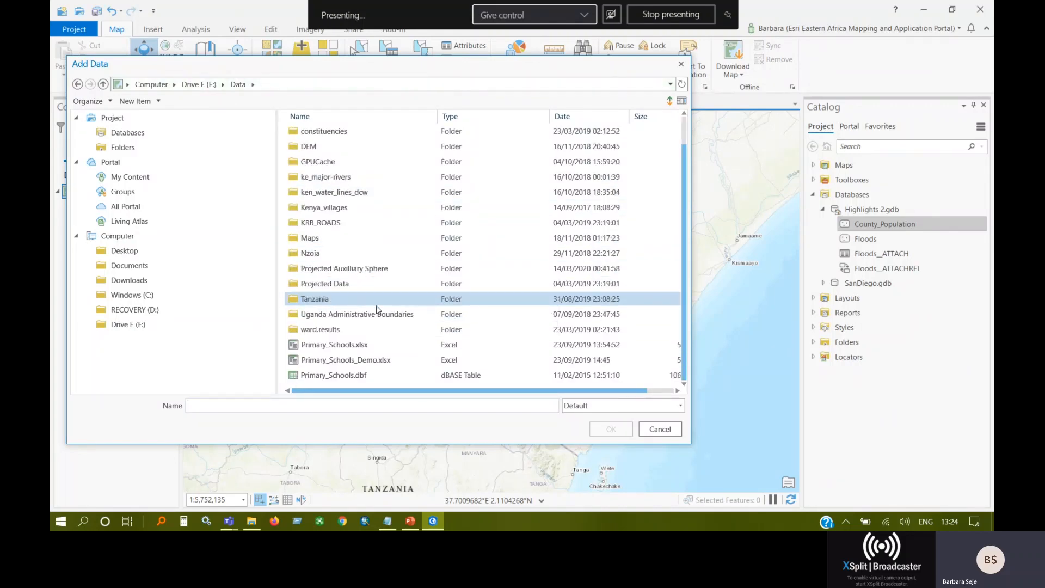
{"action": "scroll", "coordinate": [376, 309], "scroll_direction": "up", "scroll_amount": 1}
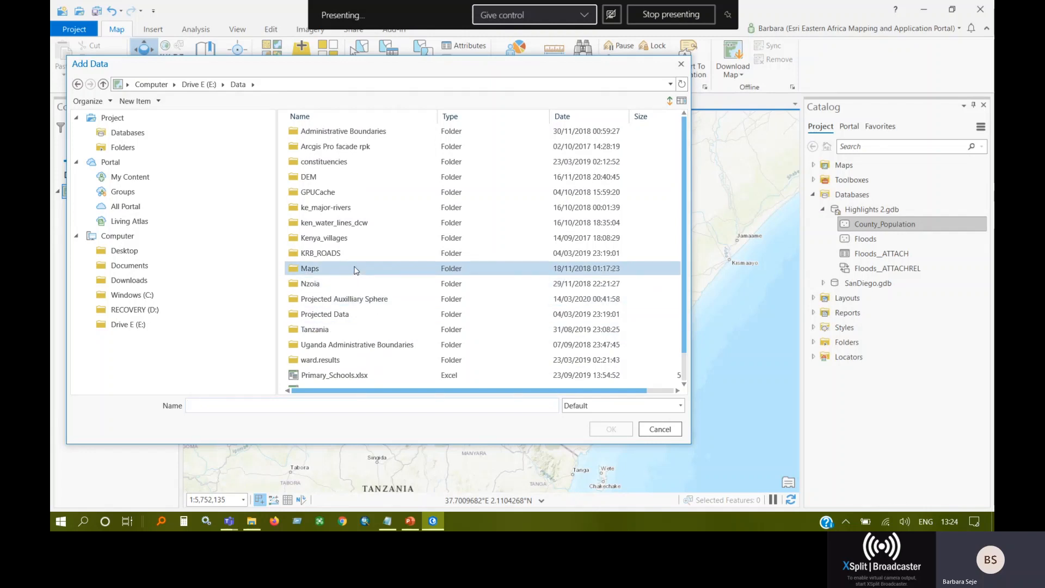
{"action": "double_click", "coordinate": [343, 299]}
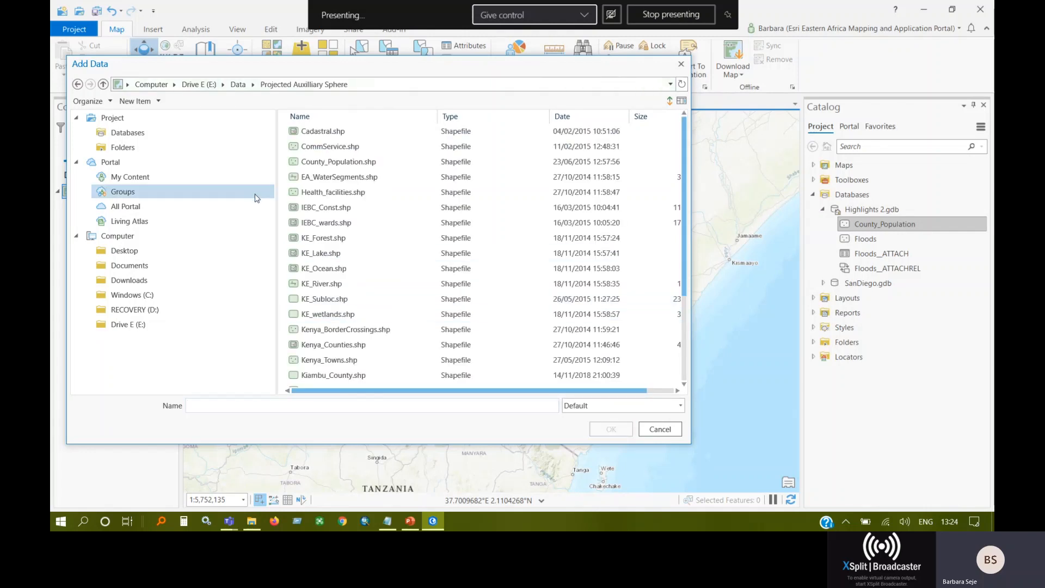
Add the Health_facilities.shp shapefile to the Charts & Tables map.
{"action": "scroll", "coordinate": [414, 278], "scroll_direction": "down", "scroll_amount": 3}
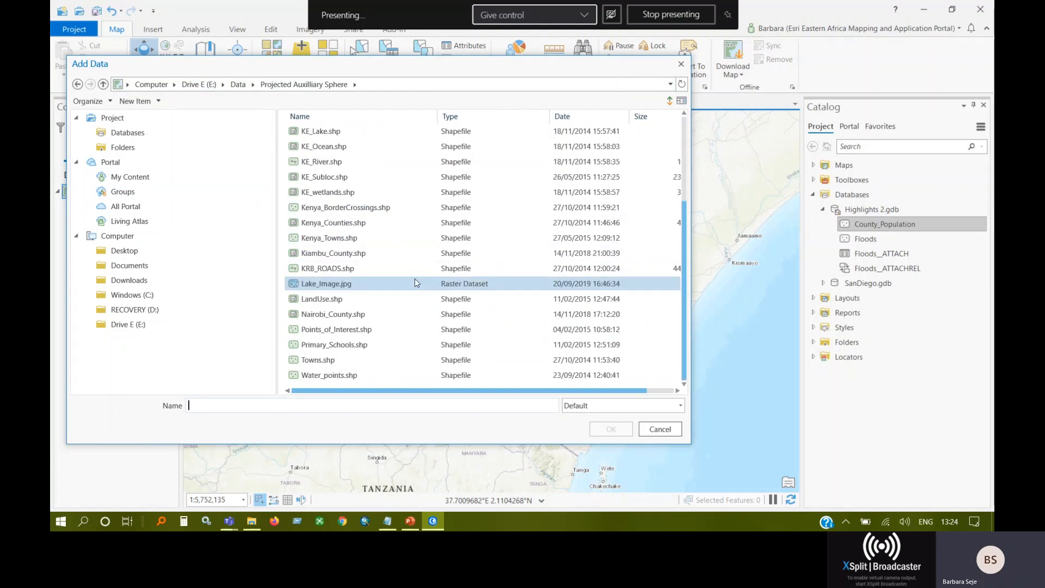
{"action": "scroll", "coordinate": [415, 282], "scroll_direction": "up", "scroll_amount": 3}
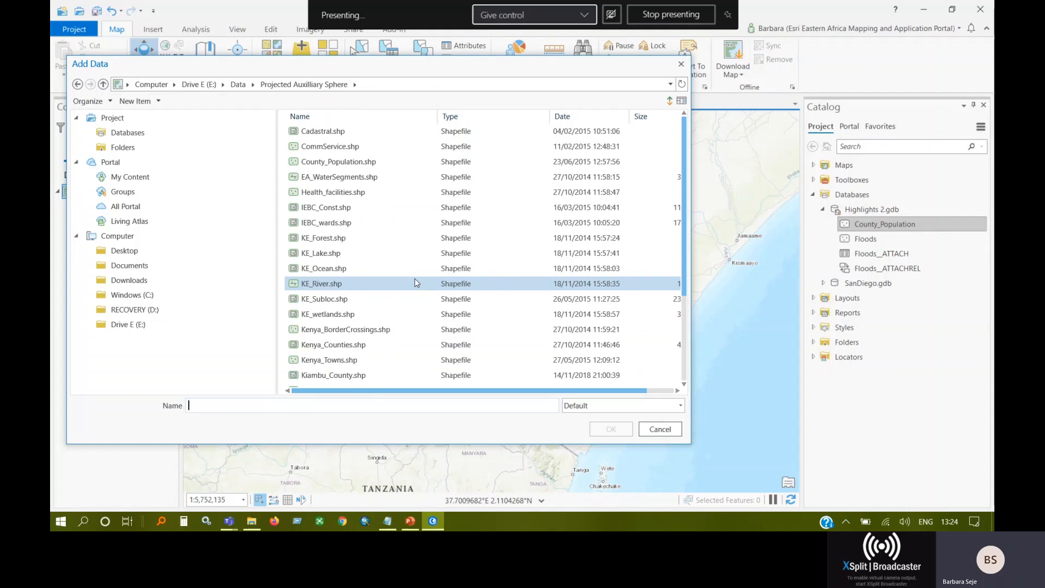
{"action": "scroll", "coordinate": [415, 281], "scroll_direction": "down", "scroll_amount": 3}
{"action": "scroll", "coordinate": [415, 283], "scroll_direction": "up", "scroll_amount": 3}
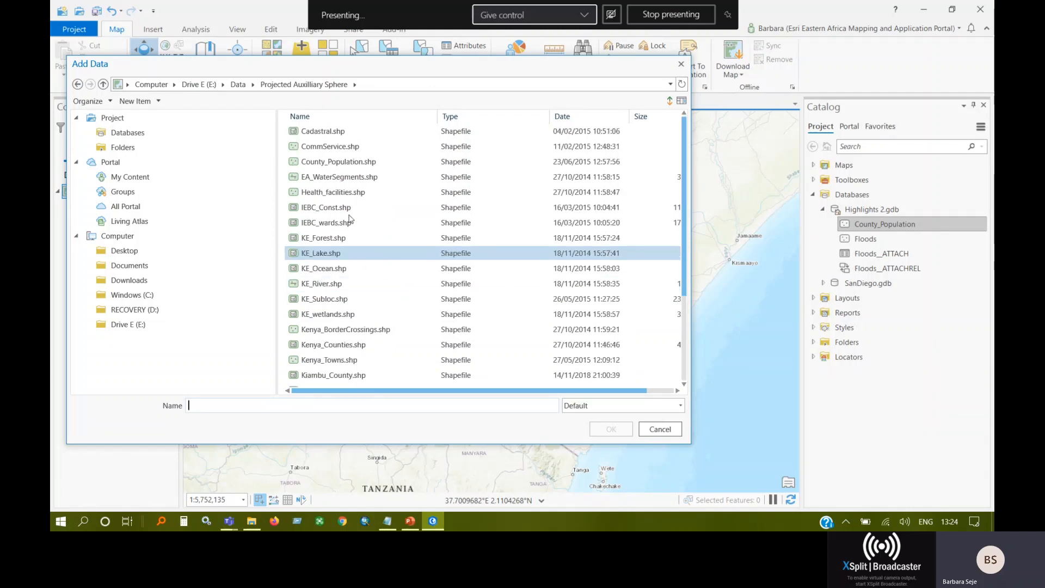
{"action": "left_click", "coordinate": [348, 192]}
{"action": "left_click", "coordinate": [621, 431]}
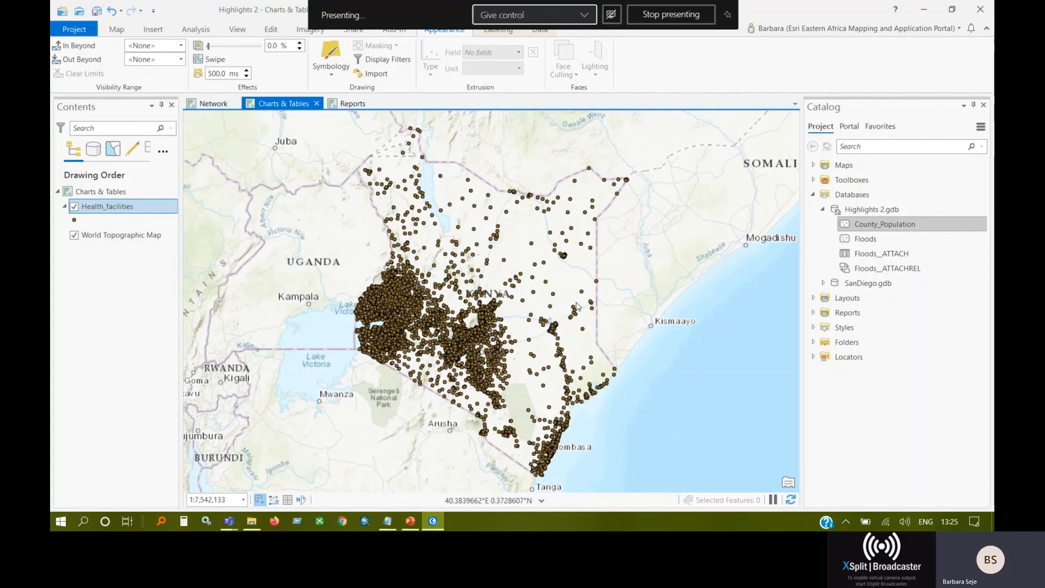
Open the attribute table of the Health_facilities layer and select its F_NAME field.
{"action": "right_click", "coordinate": [123, 207]}
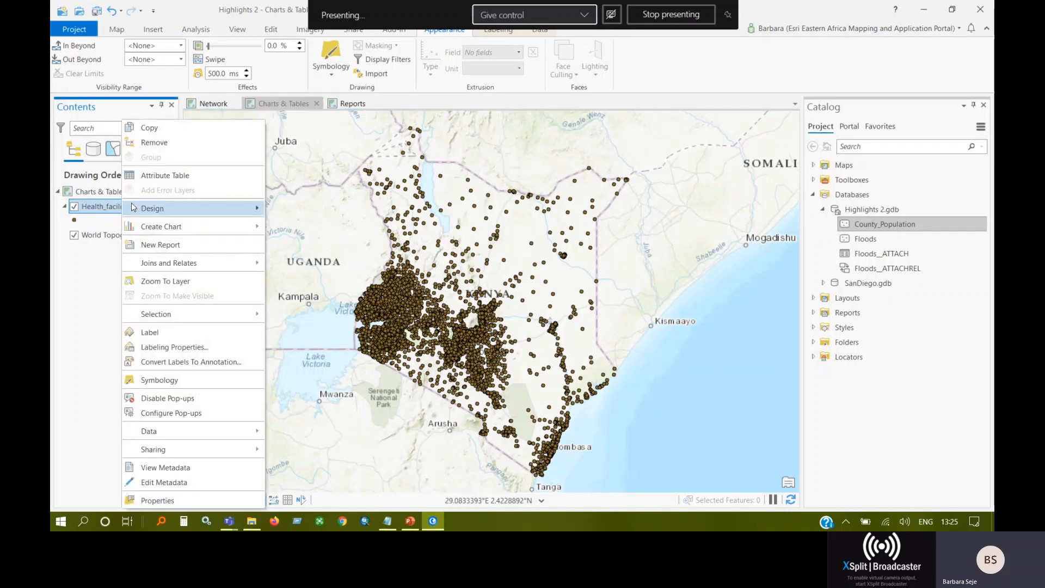
{"action": "left_click", "coordinate": [171, 179]}
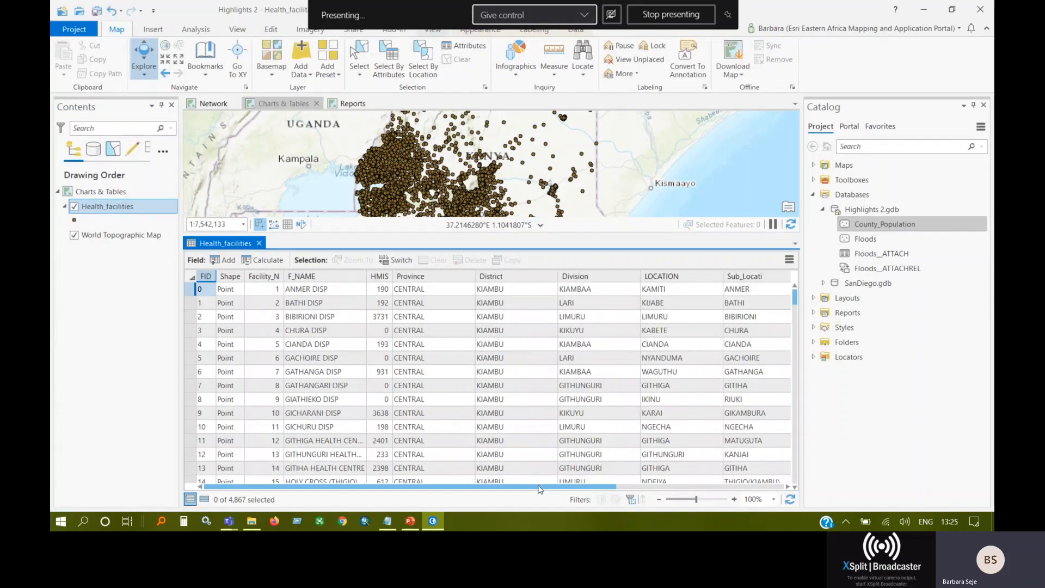
{"action": "left_click_drag", "start_coordinate": [541, 486], "coordinate": [353, 492]}
{"action": "right_click", "coordinate": [342, 274]}
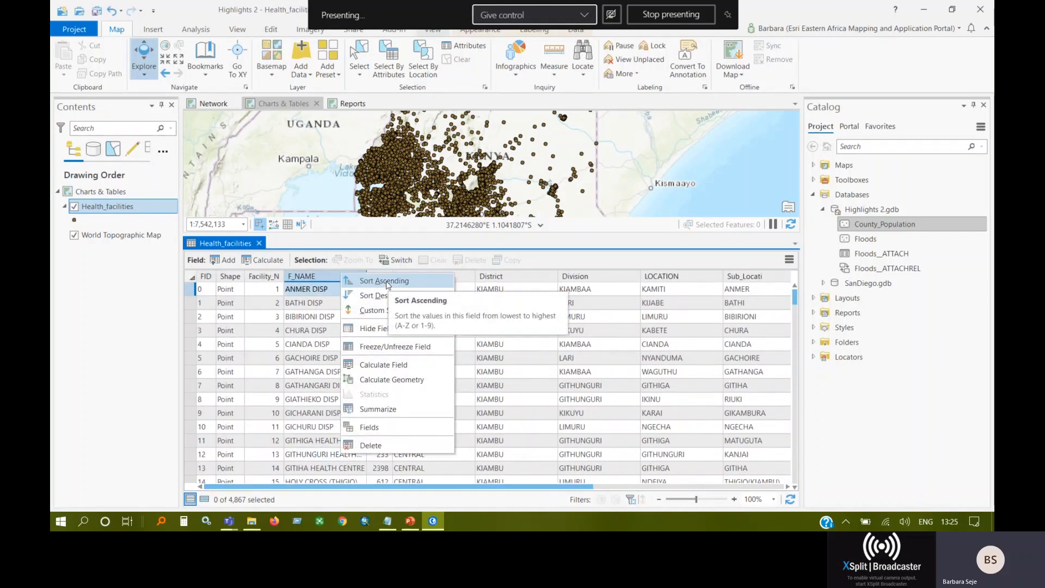
{"action": "left_click", "coordinate": [328, 276]}
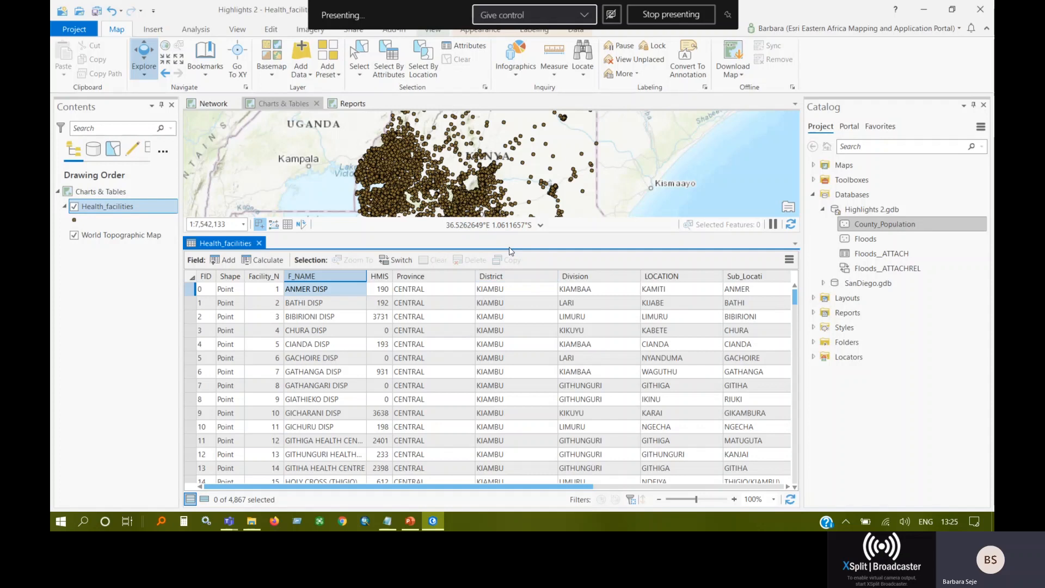
Open Find and Replace for the Health_facilities table and search the F_NAME field for "nairobi".
{"action": "left_click", "coordinate": [788, 260]}
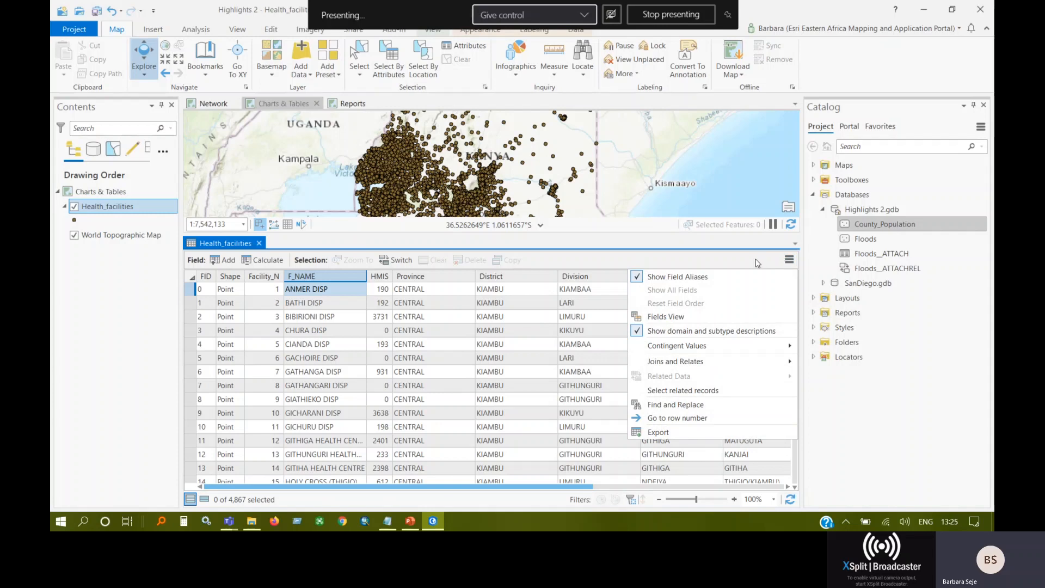
{"action": "left_click", "coordinate": [791, 263]}
{"action": "left_click", "coordinate": [792, 265]}
{"action": "left_click", "coordinate": [792, 264]}
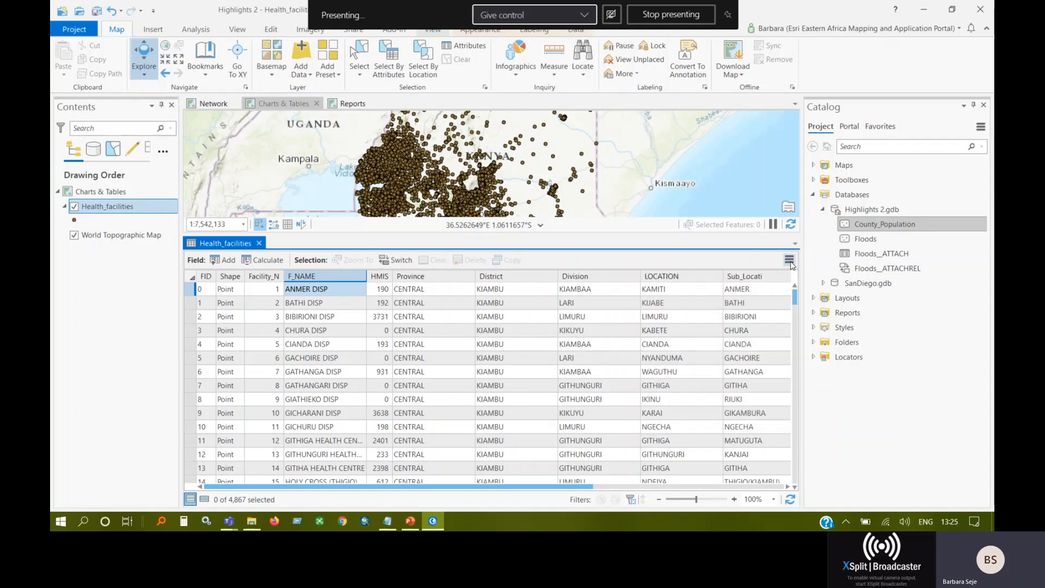
{"action": "left_click", "coordinate": [790, 261]}
{"action": "left_click", "coordinate": [675, 406]}
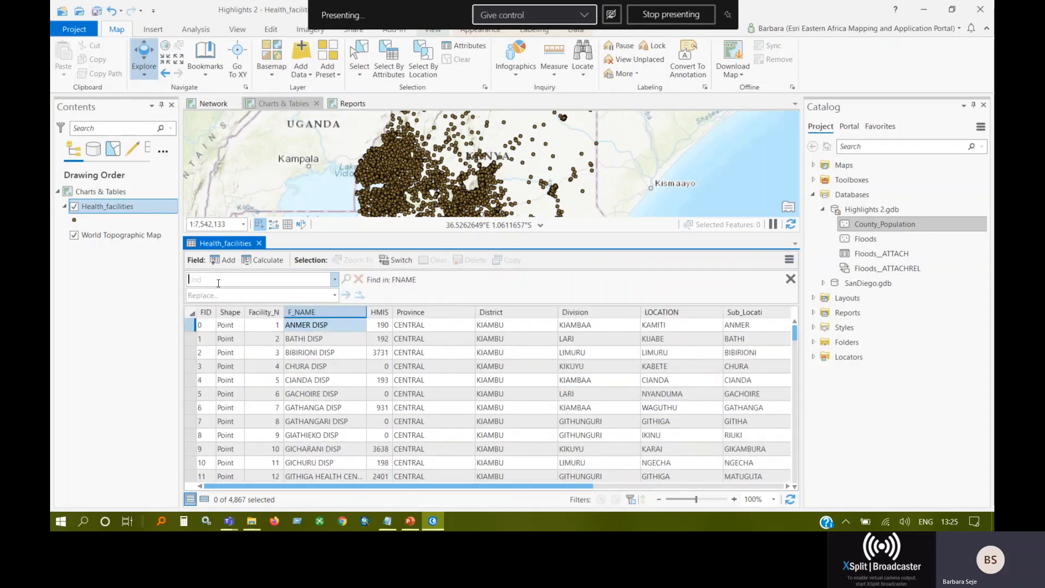
{"action": "type", "text": "nairobi"}
{"action": "left_click", "coordinate": [347, 279]}
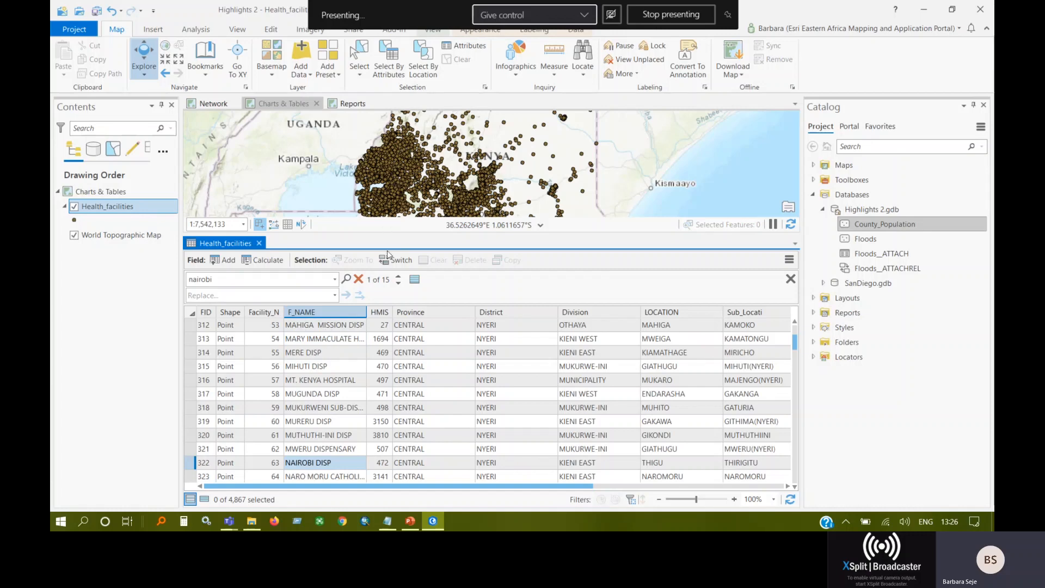
Step backward through the "nairobi" matches in the F_NAME field.
{"action": "left_click", "coordinate": [399, 276]}
{"action": "left_click", "coordinate": [402, 278]}
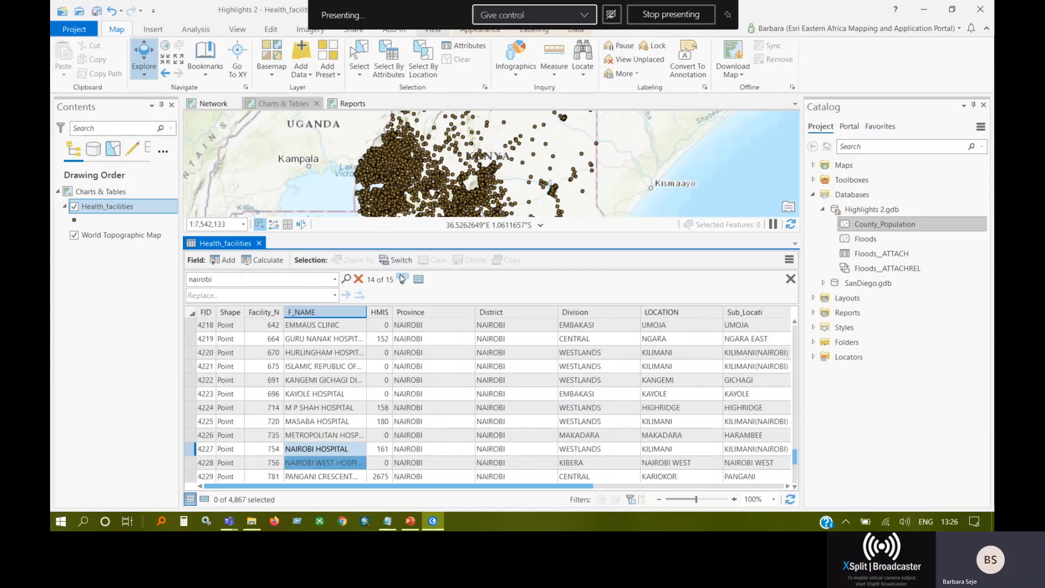
{"action": "left_click", "coordinate": [401, 278]}
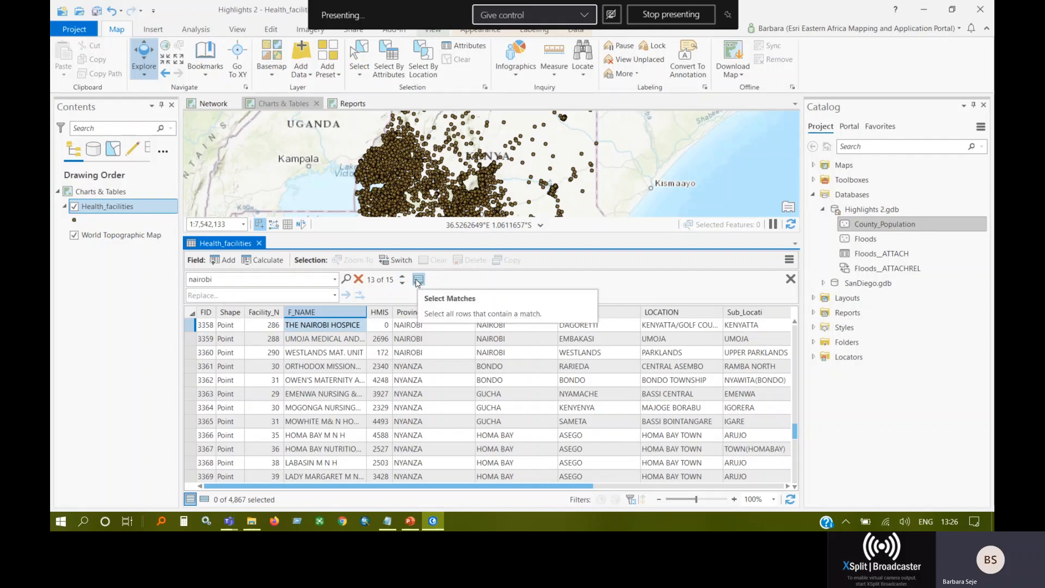
Select all rows matching "nairobi" and show only the selected records in the Health_facilities table.
{"action": "left_click", "coordinate": [418, 280]}
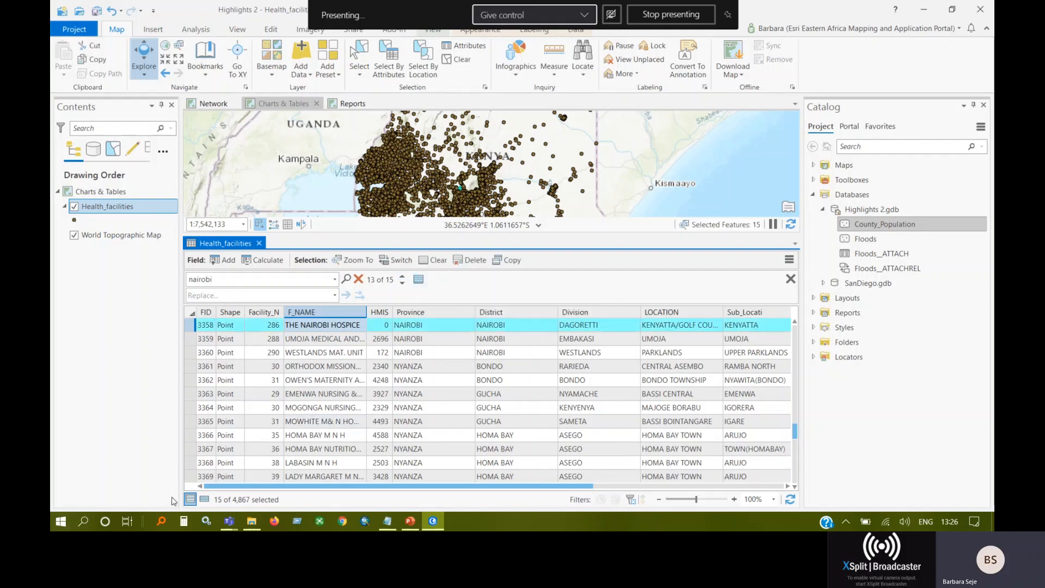
{"action": "left_click", "coordinate": [204, 500]}
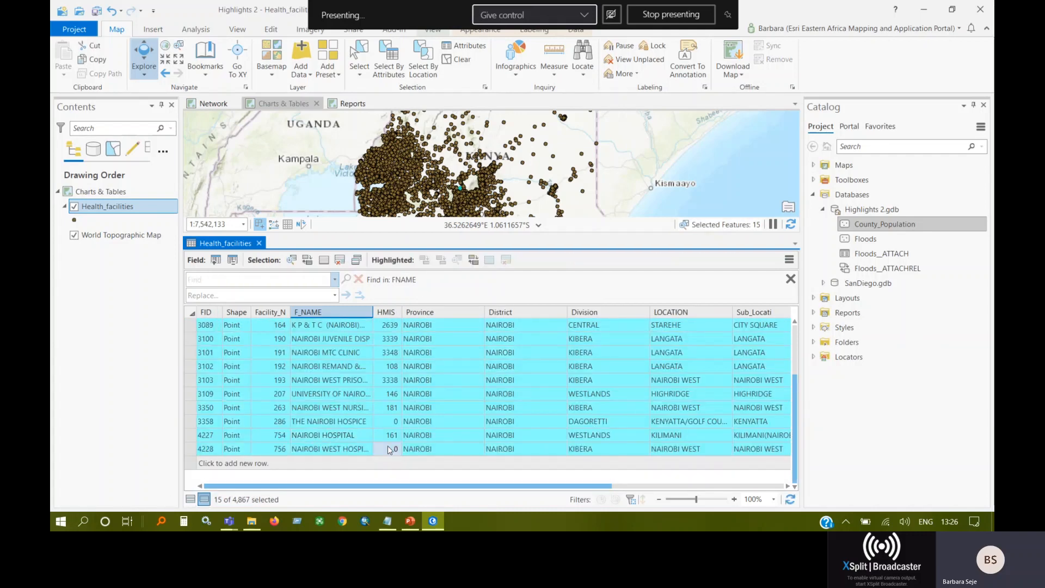
{"action": "left_click_drag", "start_coordinate": [406, 486], "coordinate": [258, 486]}
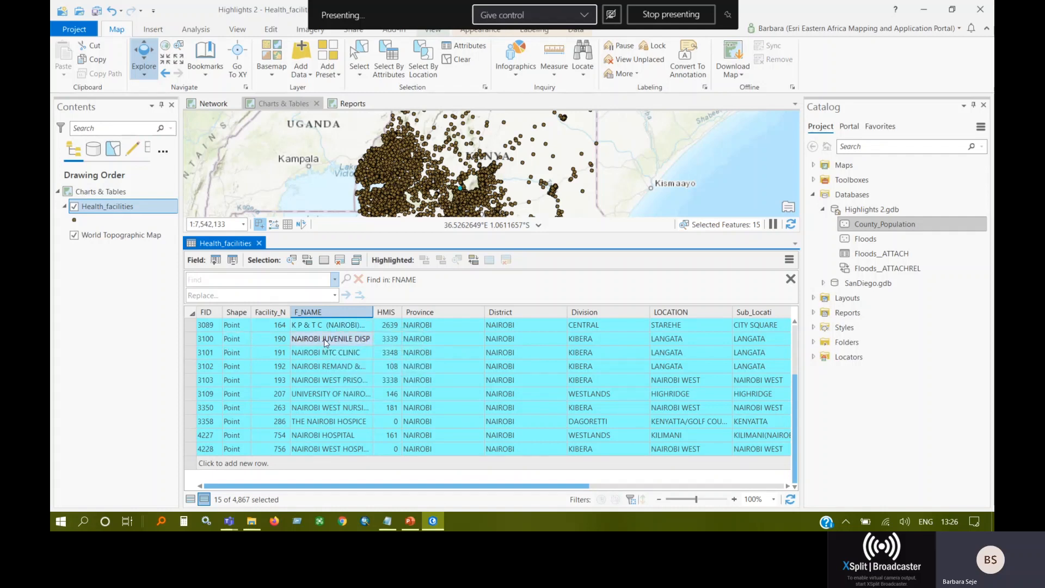
Highlight the NAIROBI JUVENILE DISP row and freeze the F_NAME field at the start of the table.
{"action": "left_click", "coordinate": [190, 340]}
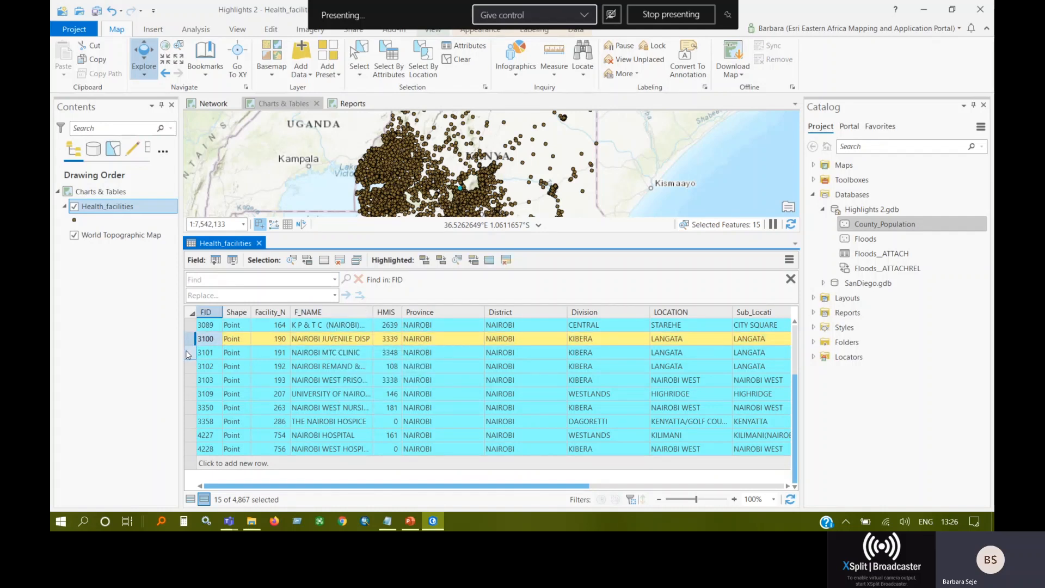
{"action": "left_click_drag", "start_coordinate": [517, 488], "coordinate": [468, 492]}
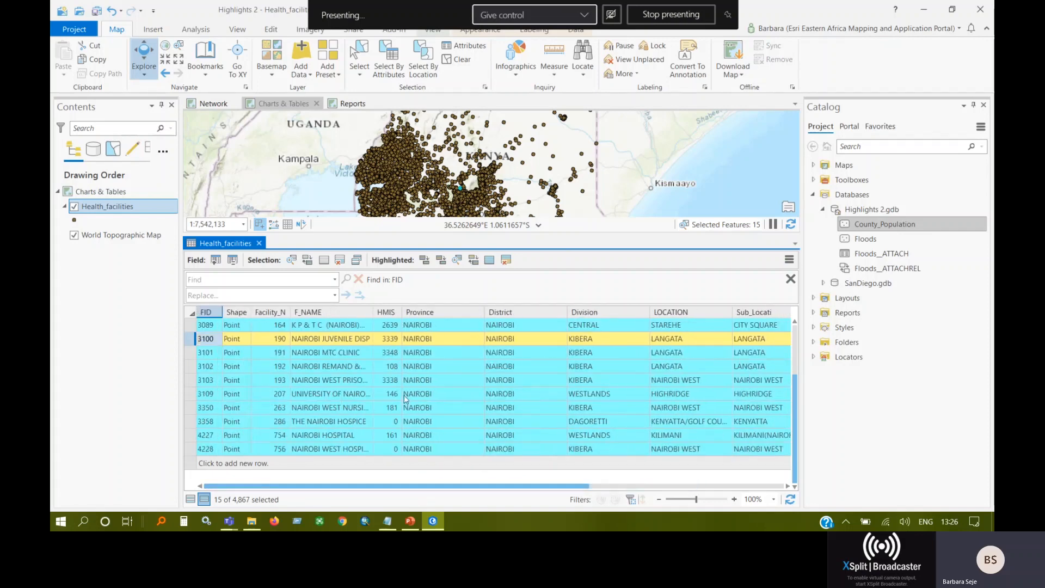
{"action": "left_click", "coordinate": [328, 313]}
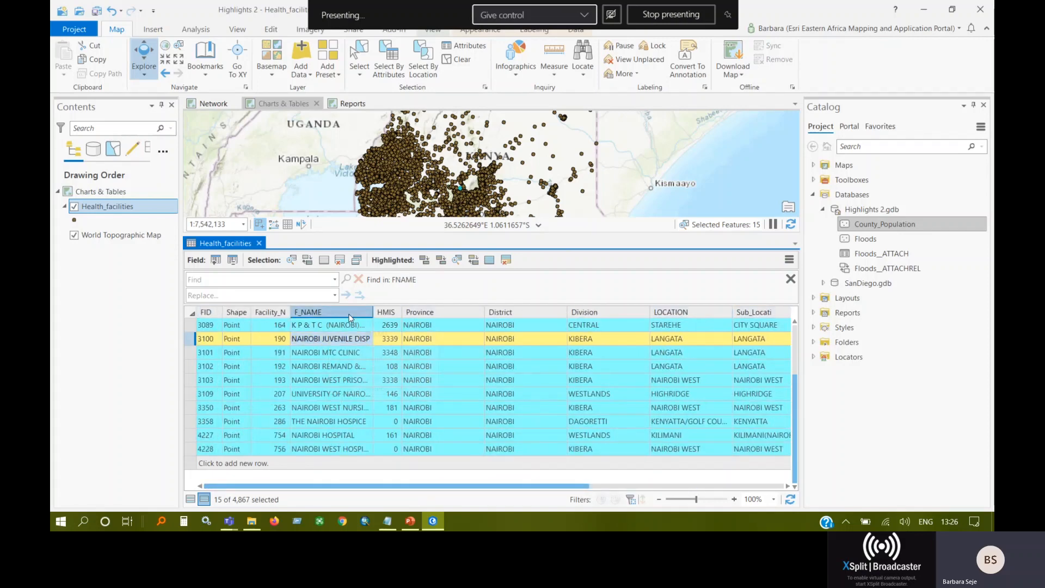
{"action": "right_click", "coordinate": [350, 318]}
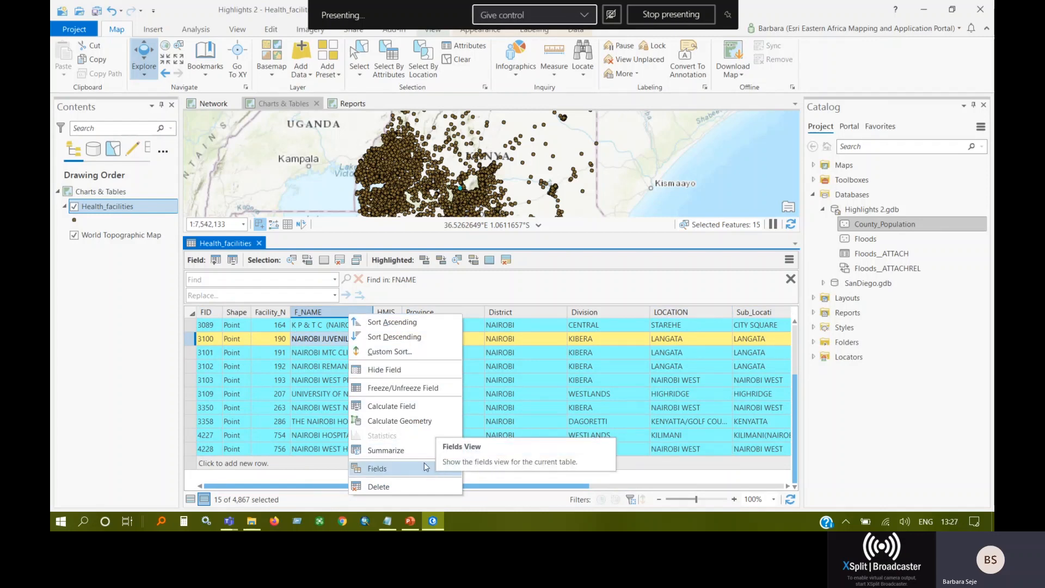
{"action": "left_click", "coordinate": [408, 388]}
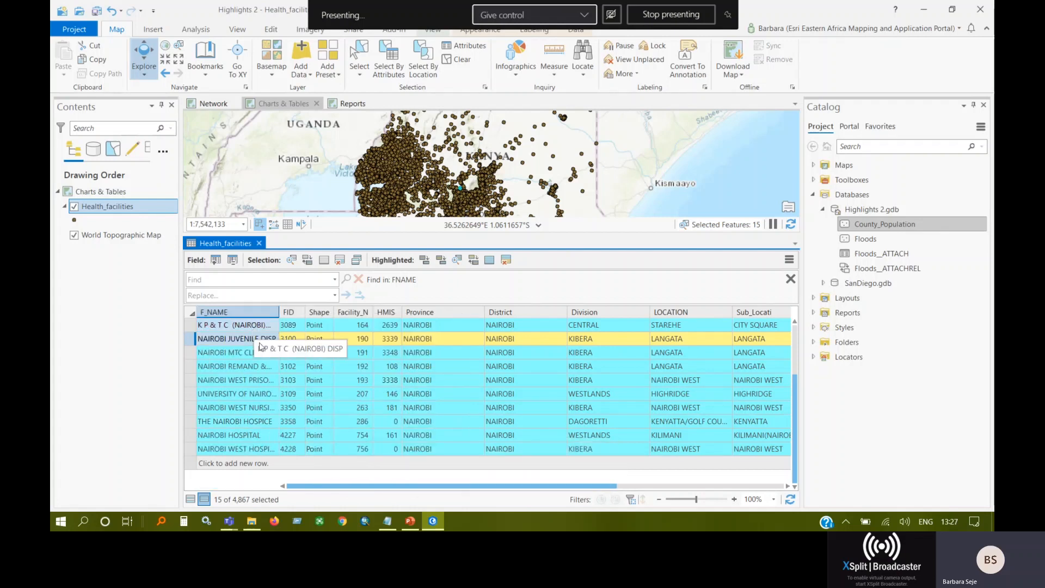
{"action": "left_click_drag", "start_coordinate": [460, 486], "coordinate": [432, 488]}
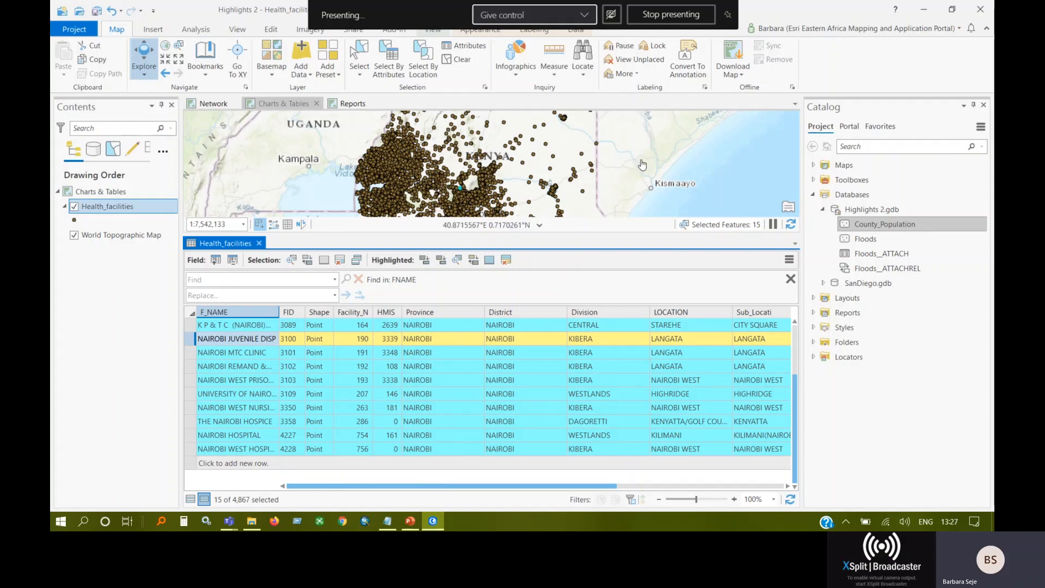
Open the Mount Kenya map, dock it as a tab beside the other maps, and close the Health_facilities table.
{"action": "left_click", "coordinate": [813, 165]}
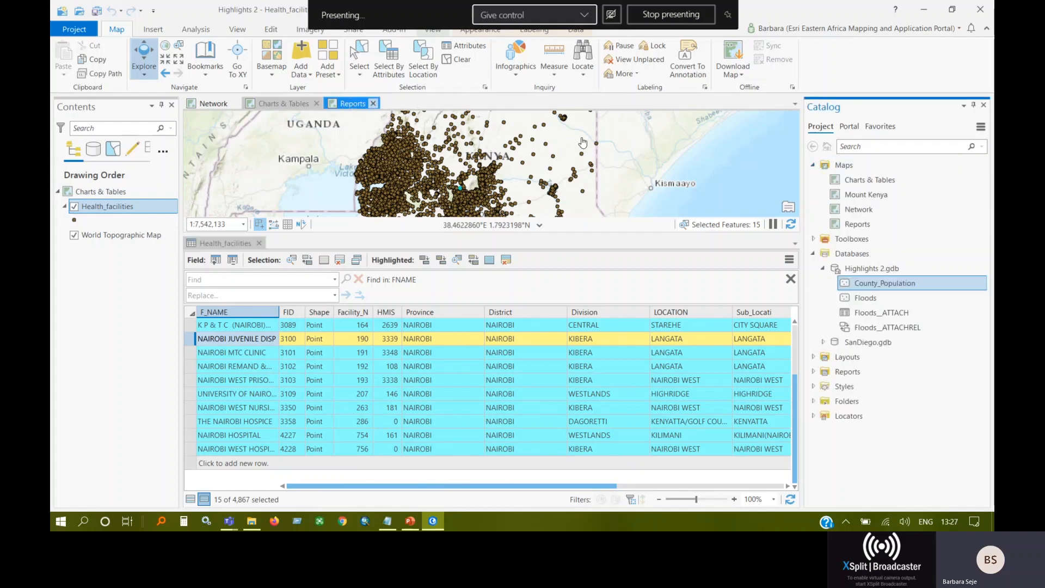
{"action": "right_click", "coordinate": [865, 196]}
{"action": "left_click", "coordinate": [893, 204]}
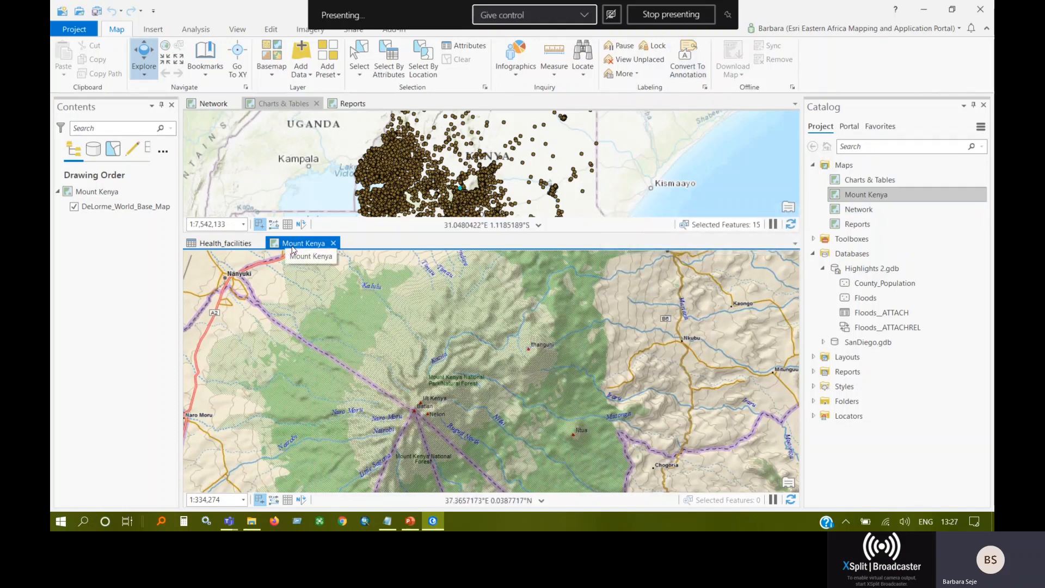
{"action": "mouse_move", "coordinate": [292, 250]}
{"action": "left_mouse_down"}
{"action": "mouse_move", "coordinate": [336, 206]}
{"action": "mouse_move", "coordinate": [375, 109]}
{"action": "left_mouse_up"}
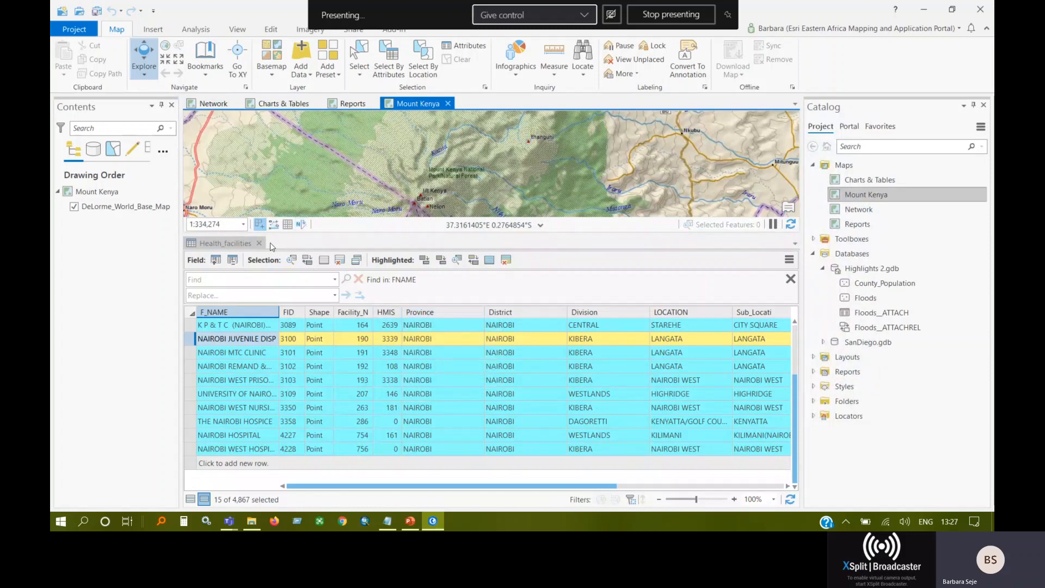
{"action": "left_click", "coordinate": [259, 244]}
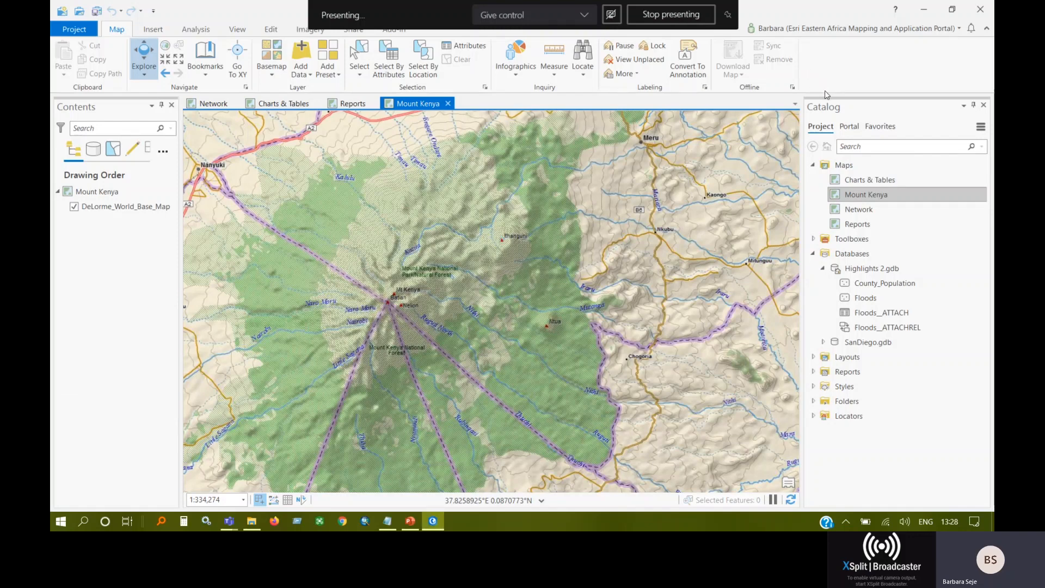
View the page sizes offered for a new layout and the custom templates available for layout import.
{"action": "left_click", "coordinate": [152, 30]}
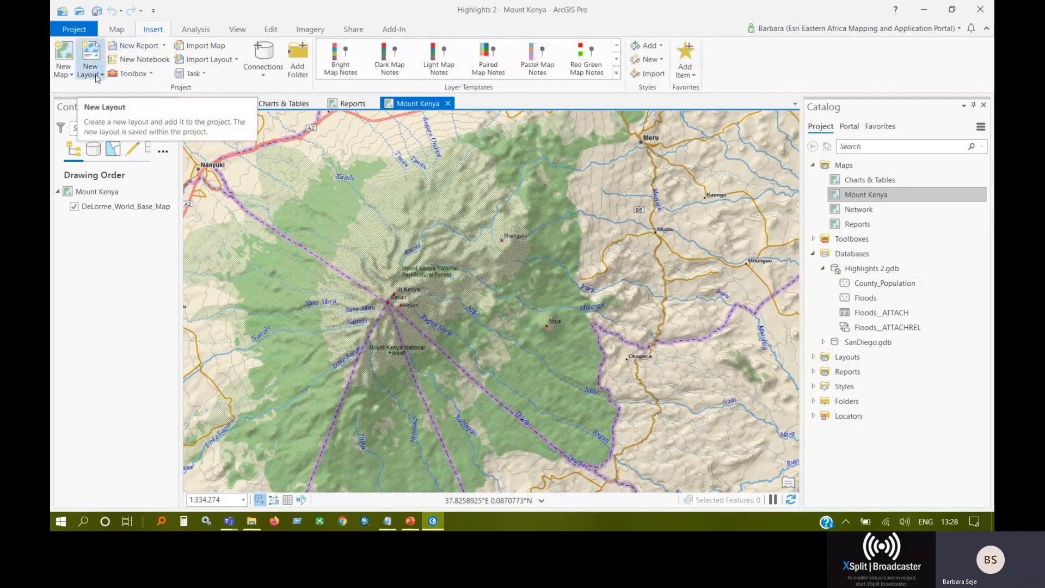
{"action": "left_click", "coordinate": [97, 75]}
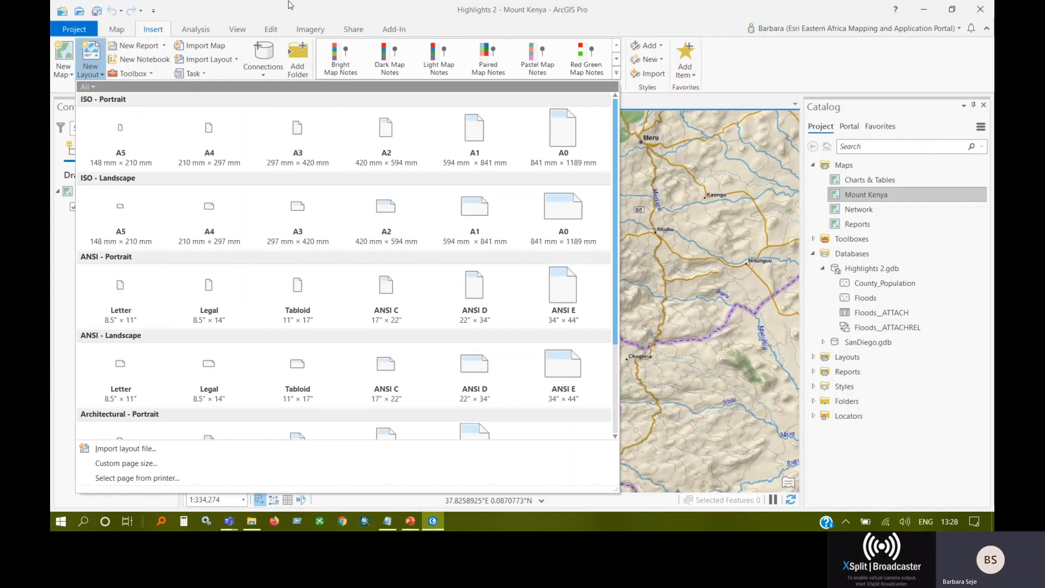
{"action": "left_click", "coordinate": [256, 21]}
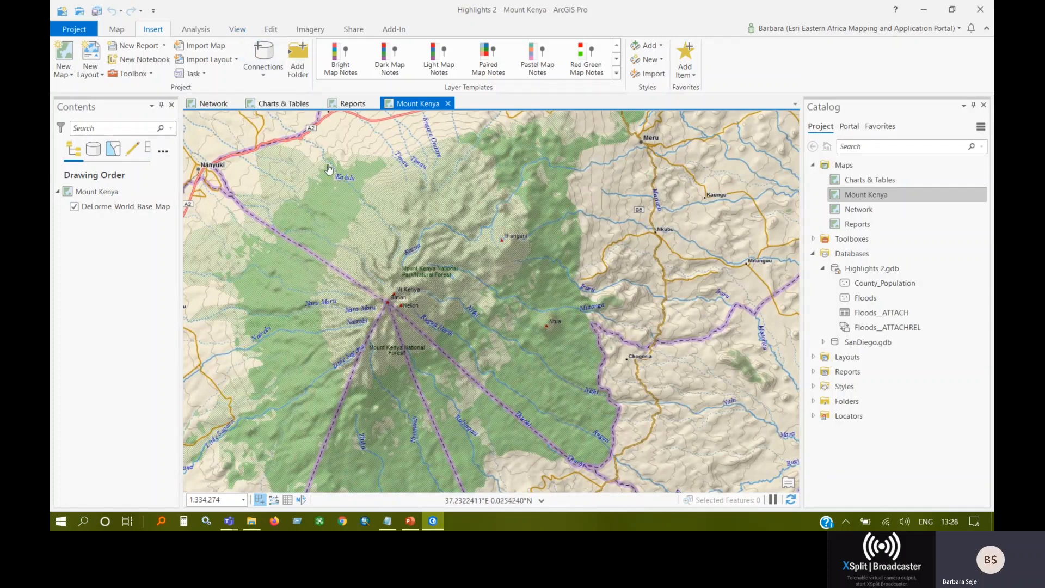
{"action": "left_click", "coordinate": [228, 61]}
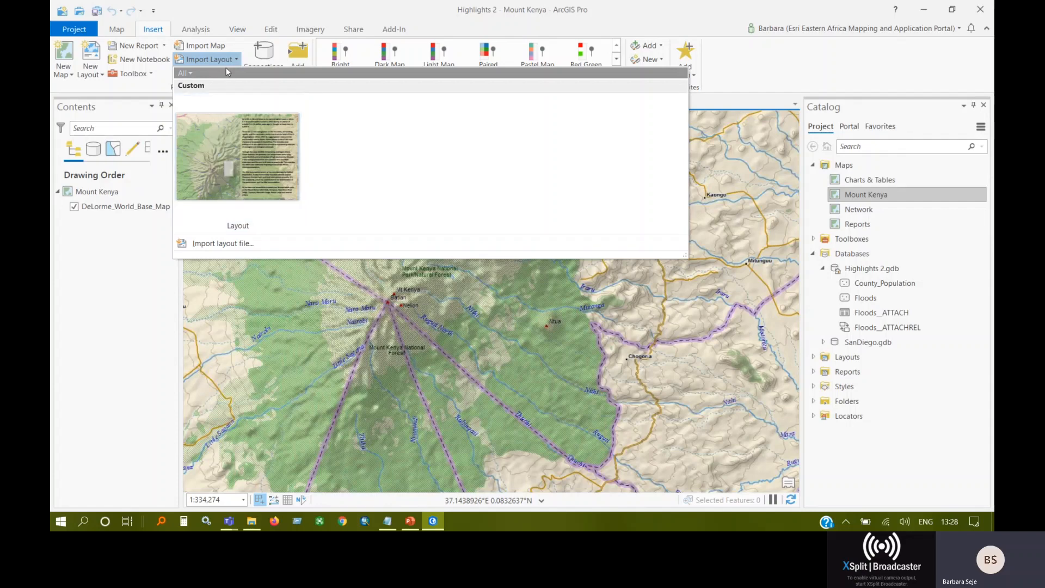
{"action": "left_click", "coordinate": [215, 23]}
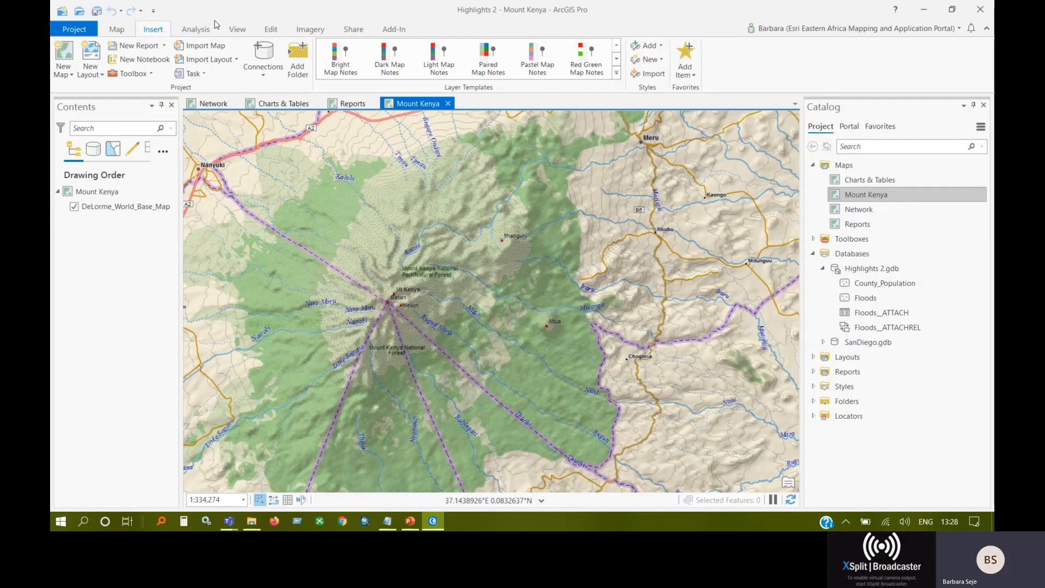
Review the import gallery path in the application's Layout options, browse its folder location, and leave without changing anything.
{"action": "left_click", "coordinate": [74, 29]}
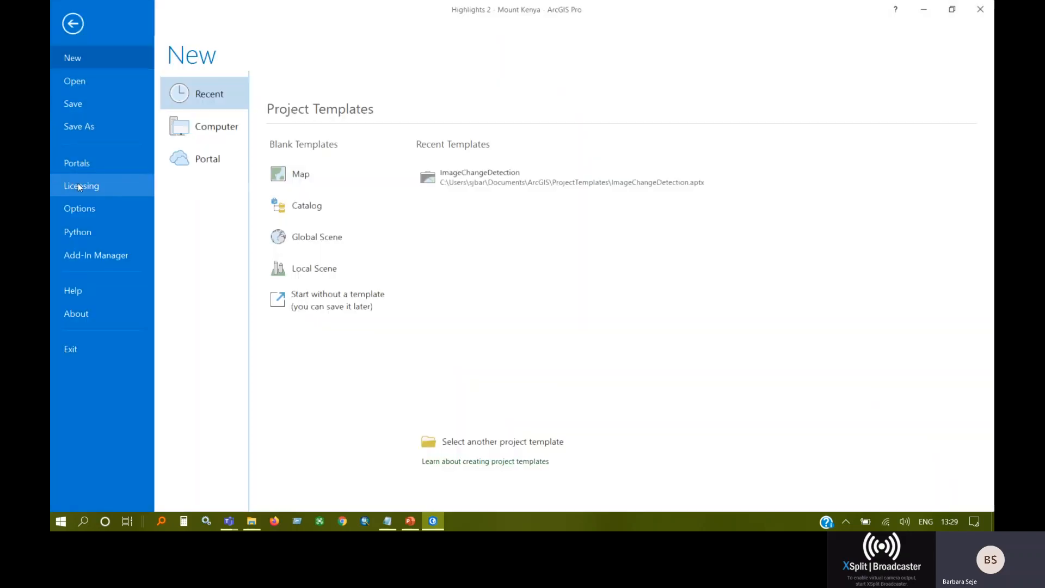
{"action": "left_click", "coordinate": [56, 216]}
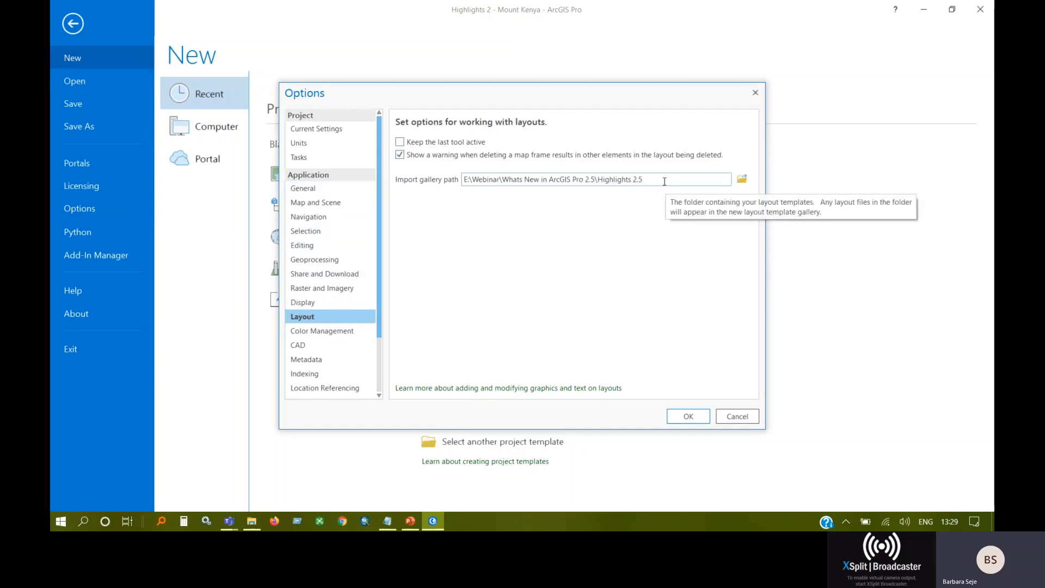
{"action": "left_click_drag", "start_coordinate": [670, 178], "coordinate": [452, 178]}
{"action": "left_click", "coordinate": [742, 180]}
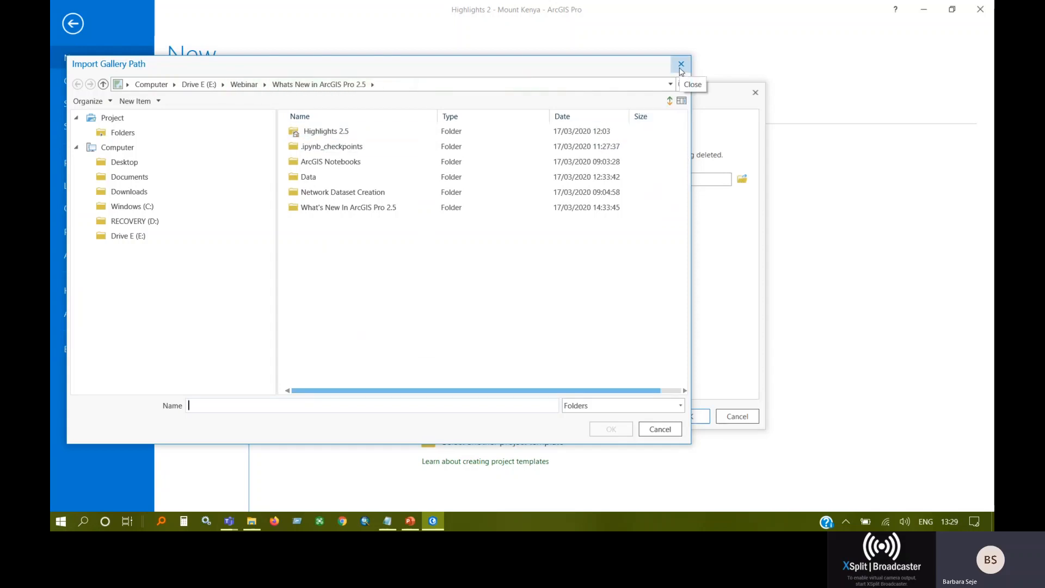
{"action": "left_click", "coordinate": [680, 68]}
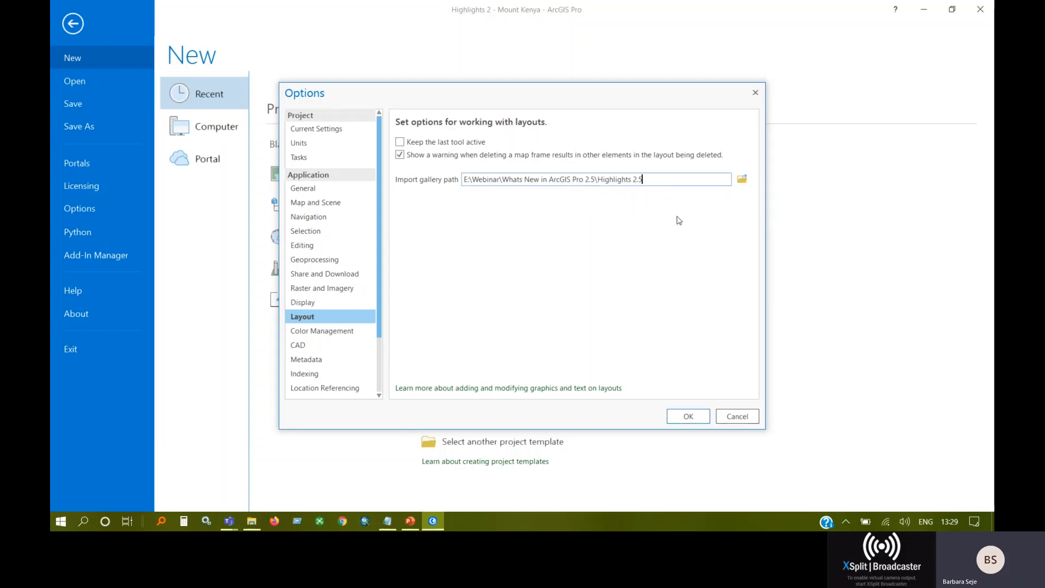
{"action": "left_click", "coordinate": [737, 417]}
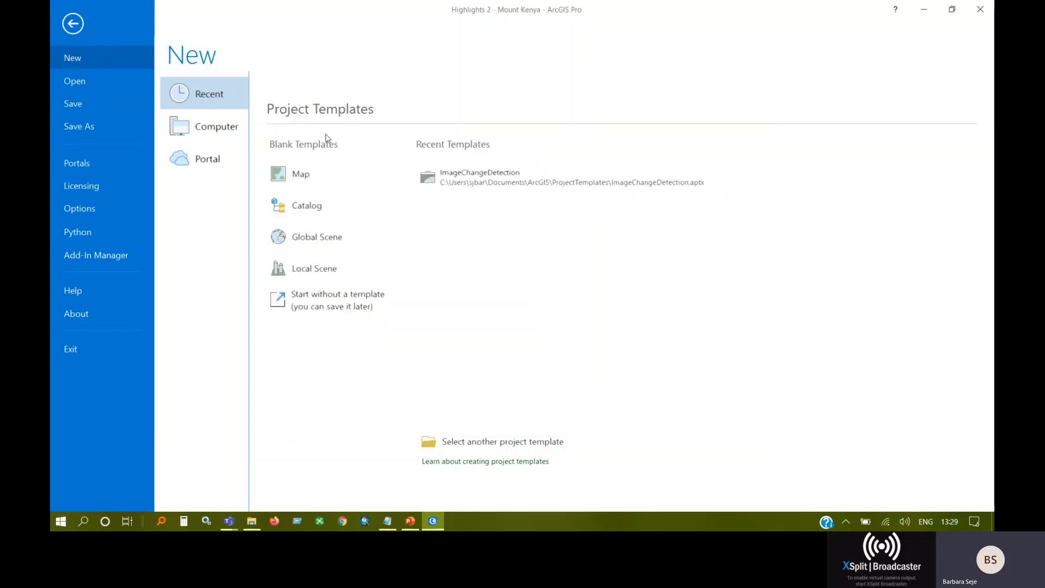
{"action": "left_click", "coordinate": [75, 25]}
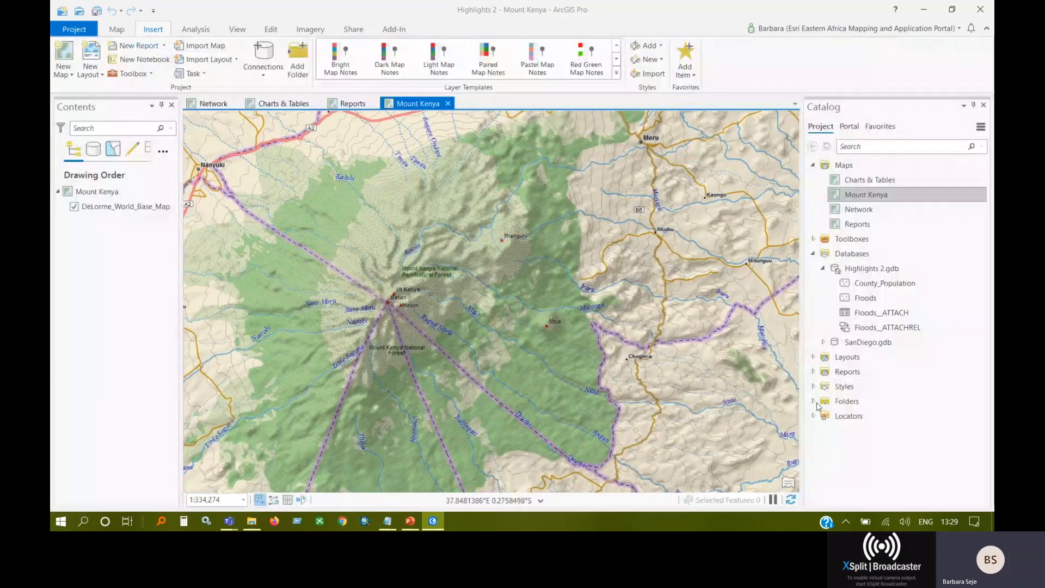
Import the custom layout from the layout gallery and select its Mount Kenya description text for formatting.
{"action": "left_click", "coordinate": [235, 60]}
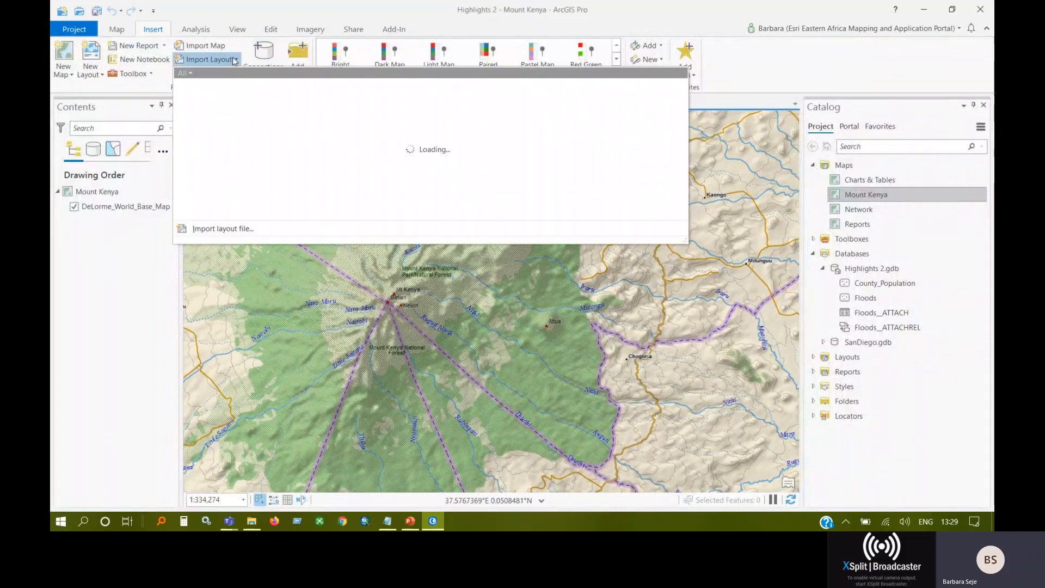
{"action": "left_click", "coordinate": [226, 149]}
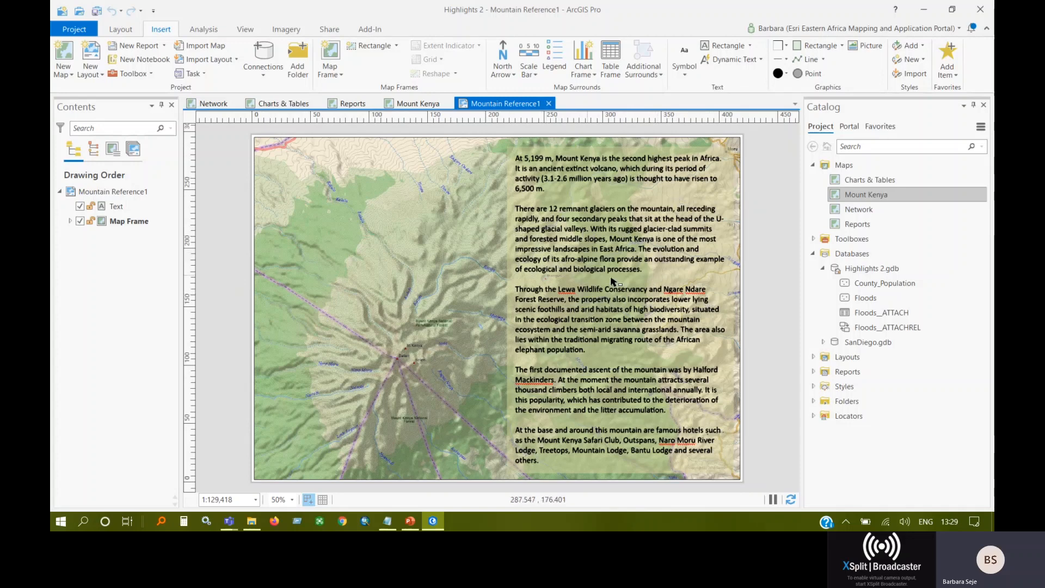
{"action": "left_click", "coordinate": [589, 221]}
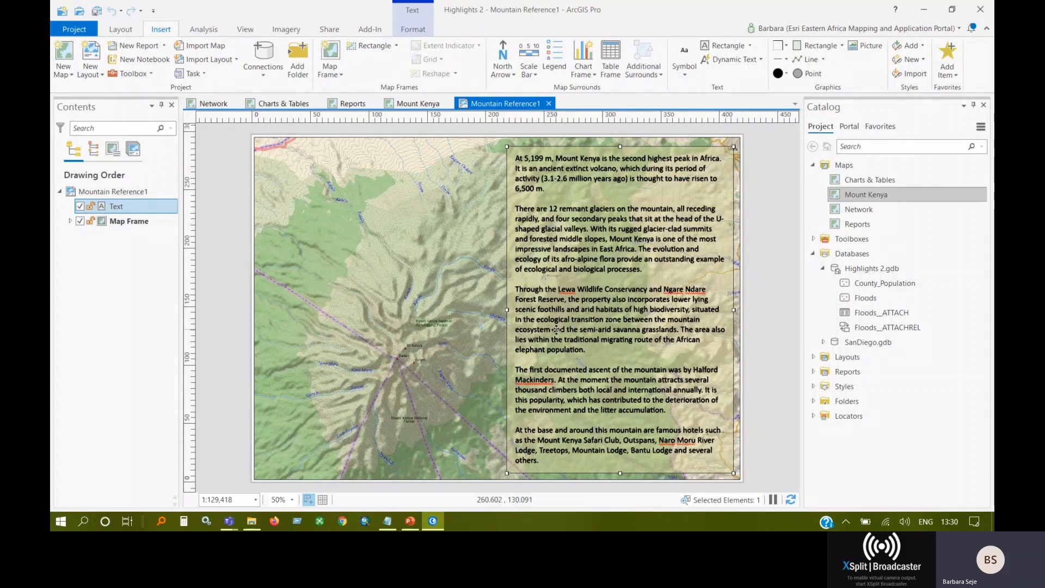
{"action": "left_click", "coordinate": [411, 28]}
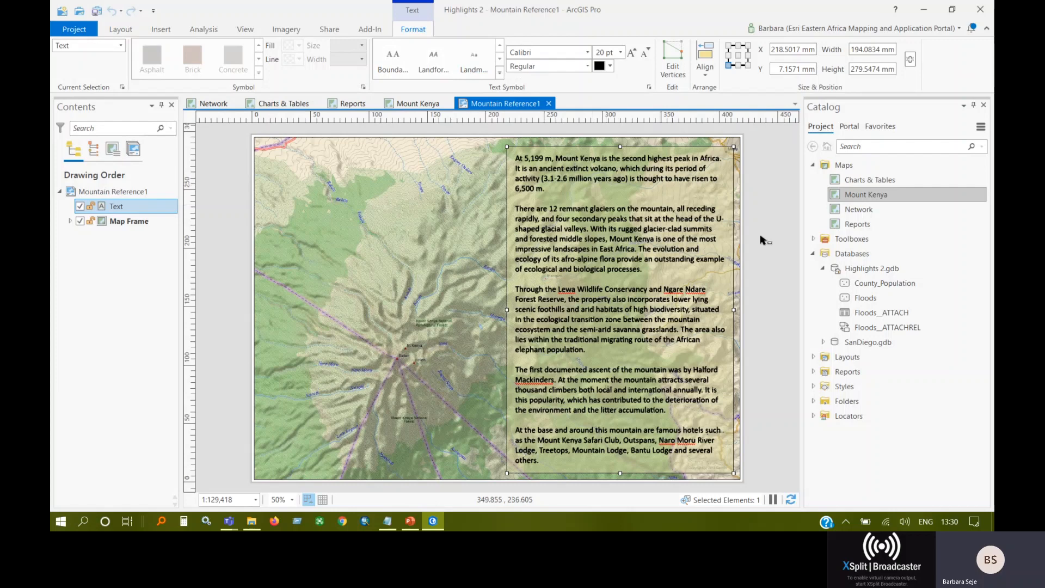
Add a vertex midway along the text block's left boundary and pull it inward to follow the forest edge.
{"action": "left_click", "coordinate": [669, 67]}
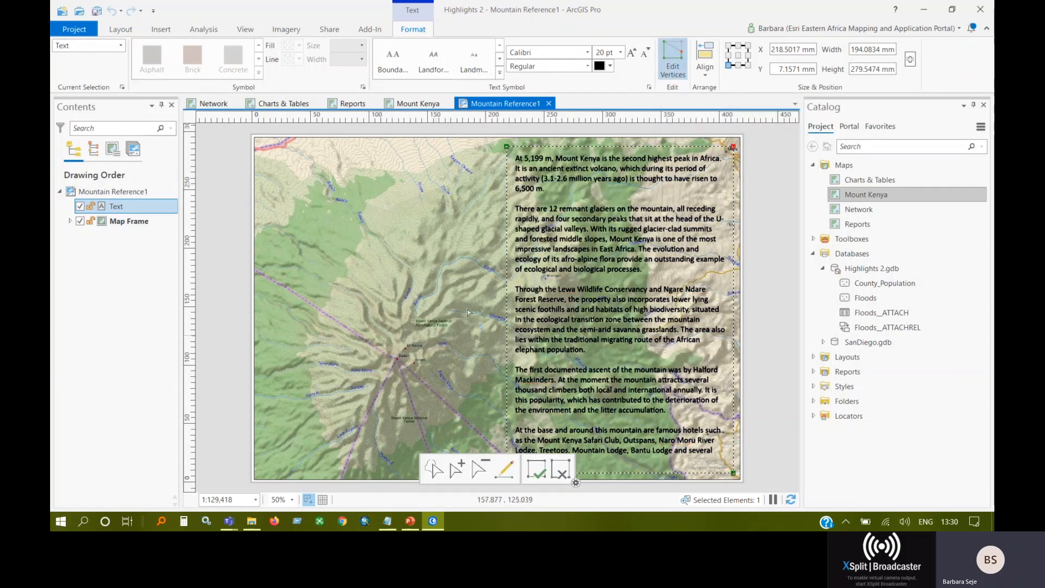
{"action": "right_click", "coordinate": [508, 299]}
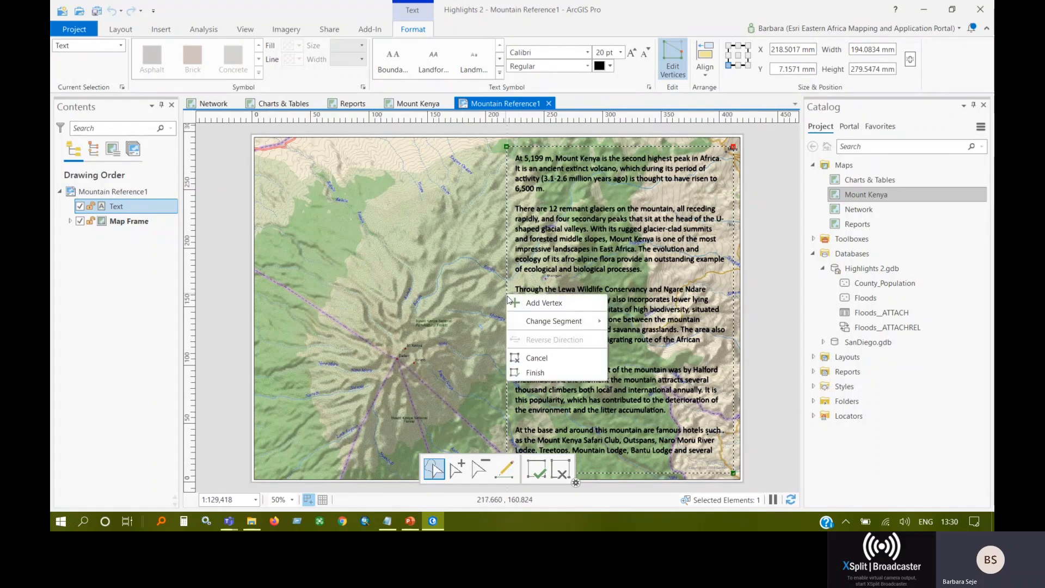
{"action": "left_click", "coordinate": [510, 302]}
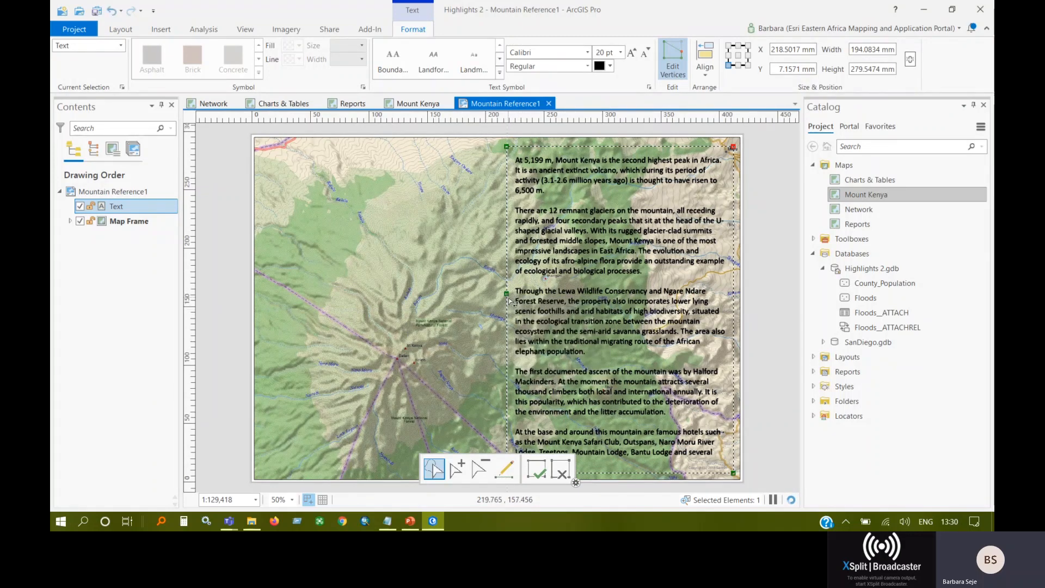
{"action": "left_click_drag", "start_coordinate": [510, 299], "coordinate": [590, 285]}
Move the text block's upper-left vertex inward, pull the middle vertex slightly further, finish the vertex edits and deselect the text.
{"action": "left_click_drag", "start_coordinate": [506, 147], "coordinate": [550, 148]}
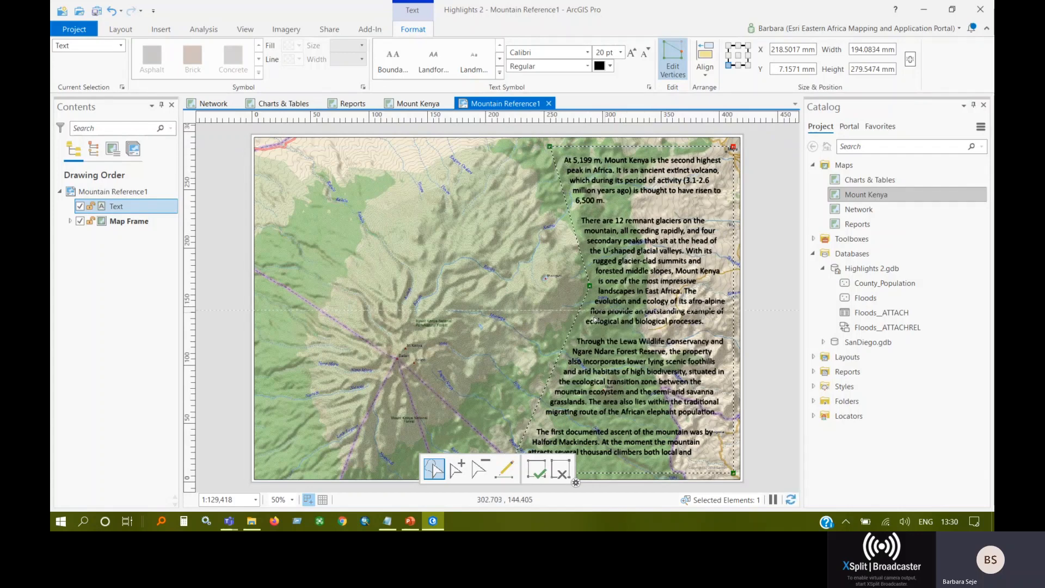
{"action": "left_click_drag", "start_coordinate": [589, 285], "coordinate": [599, 284]}
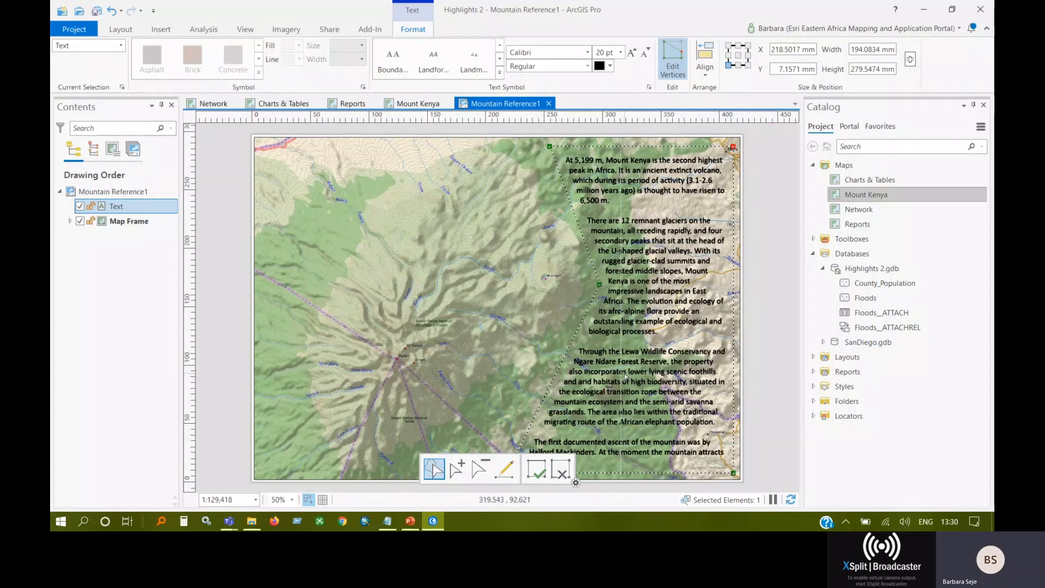
{"action": "left_click", "coordinate": [541, 472]}
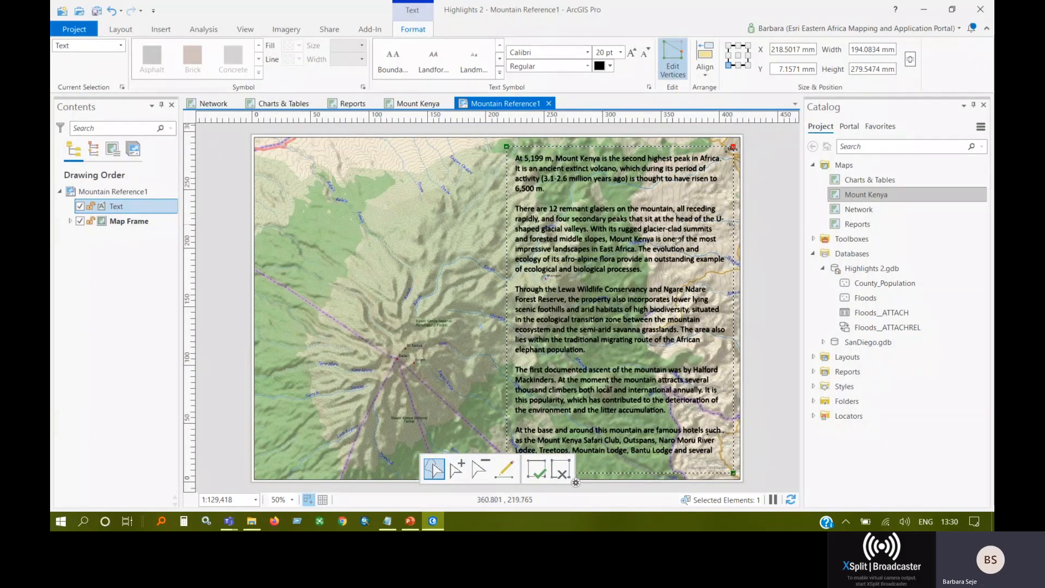
{"action": "left_click", "coordinate": [541, 474]}
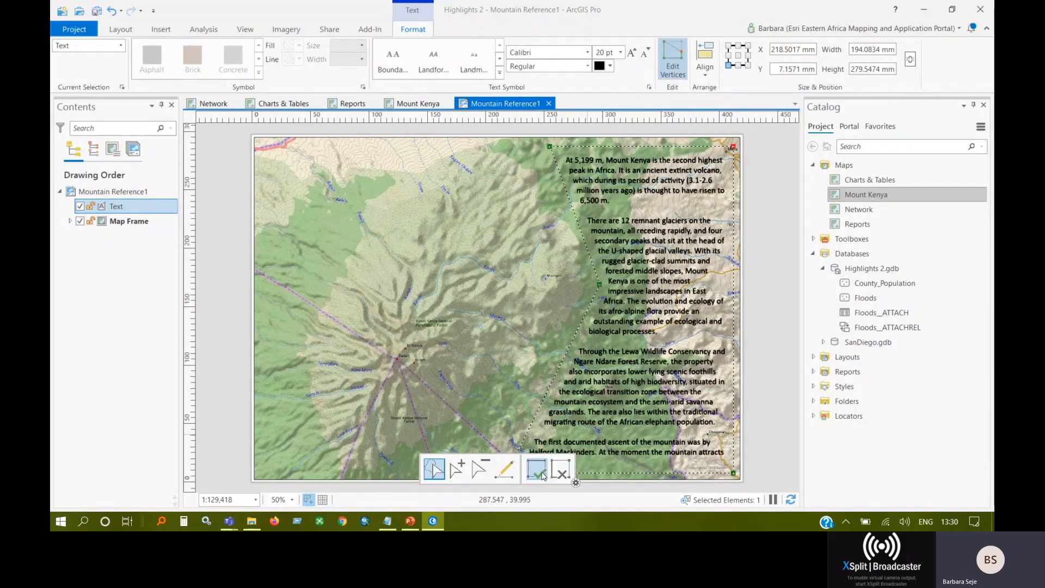
{"action": "left_click", "coordinate": [540, 474]}
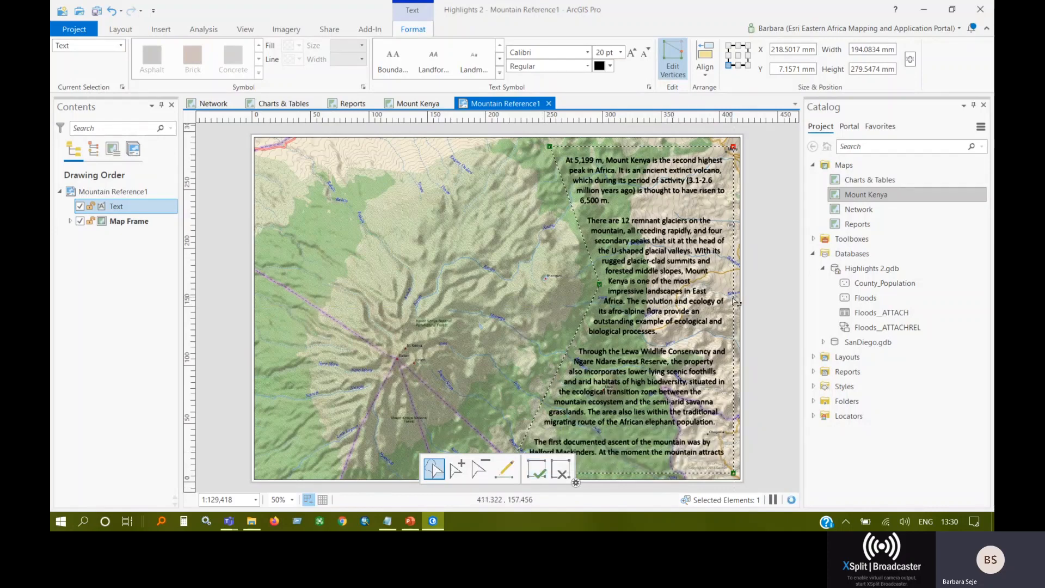
{"action": "key", "text": "Escape"}
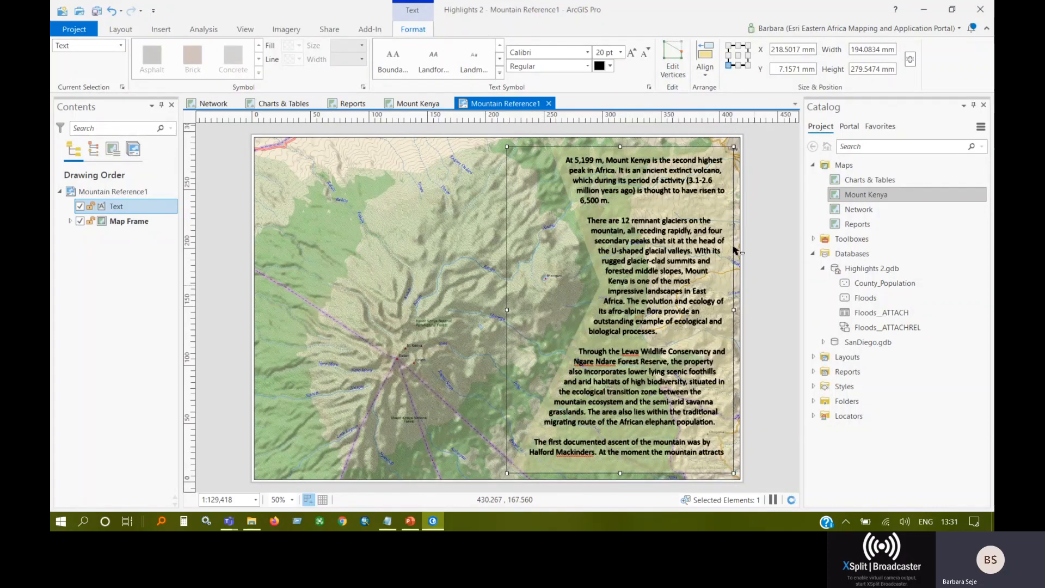
{"action": "left_click", "coordinate": [766, 261]}
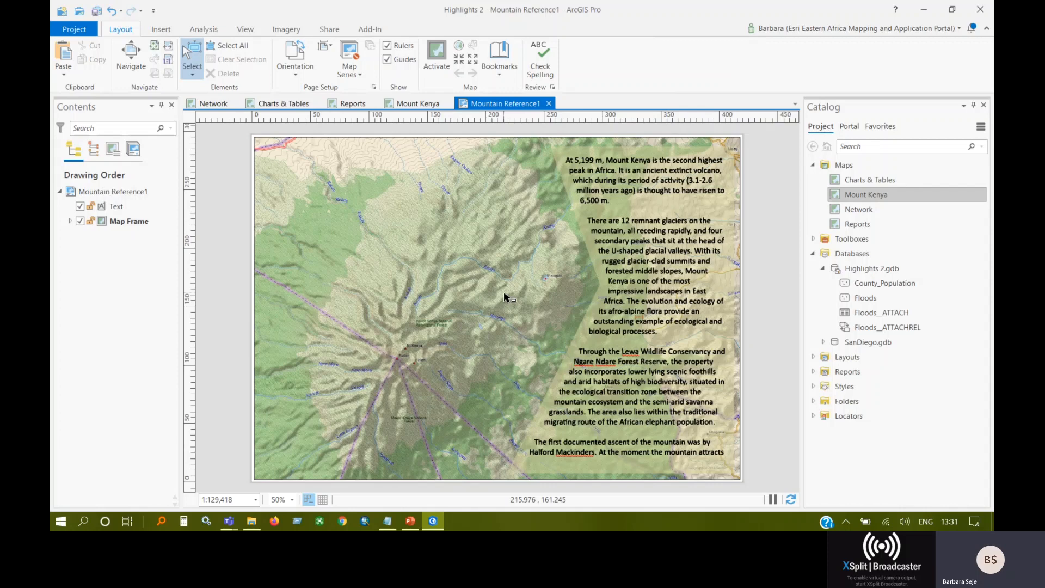
Switch to the Reports map and add the Floods feature class from Highlights 2.gdb.
{"action": "left_click", "coordinate": [352, 109]}
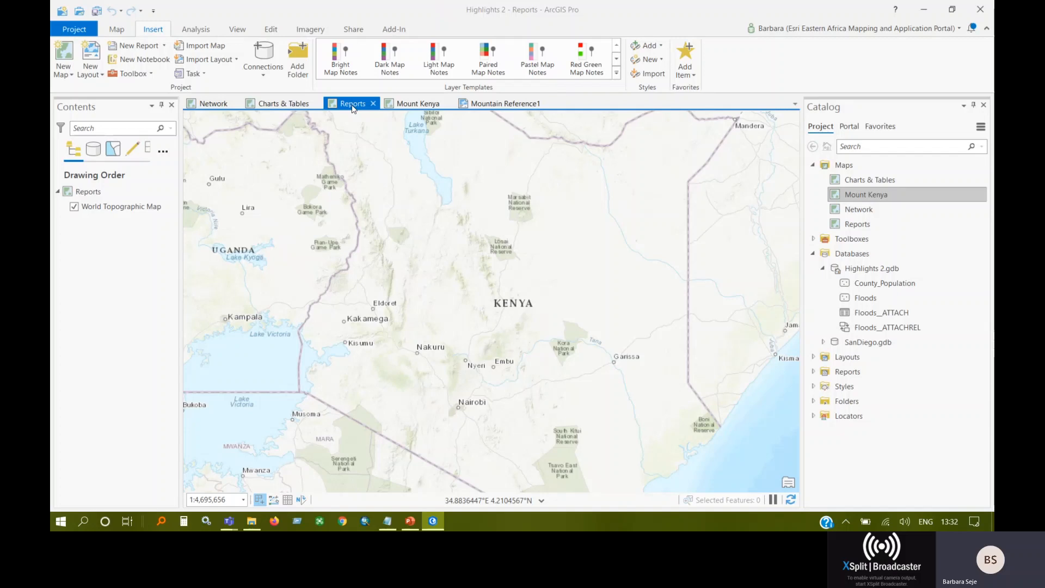
{"action": "left_click", "coordinate": [812, 165]}
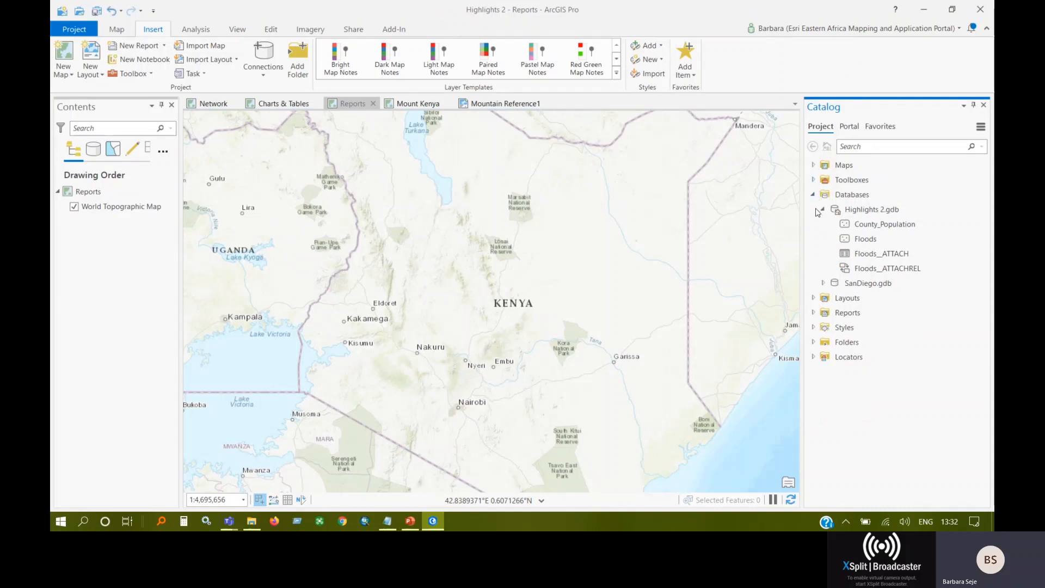
{"action": "left_click", "coordinate": [881, 252]}
{"action": "left_click", "coordinate": [877, 240]}
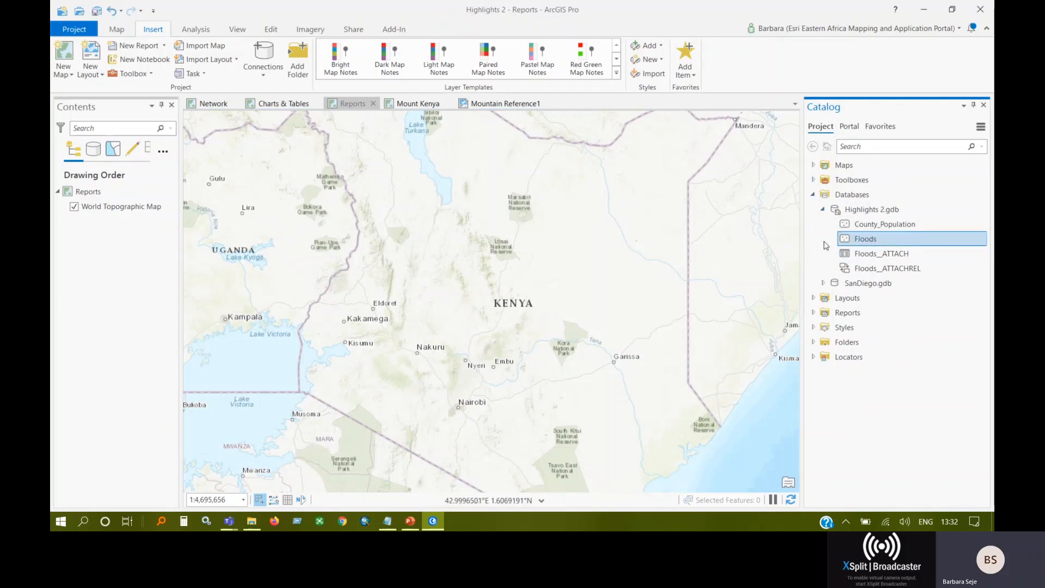
{"action": "left_click_drag", "start_coordinate": [861, 240], "coordinate": [434, 223]}
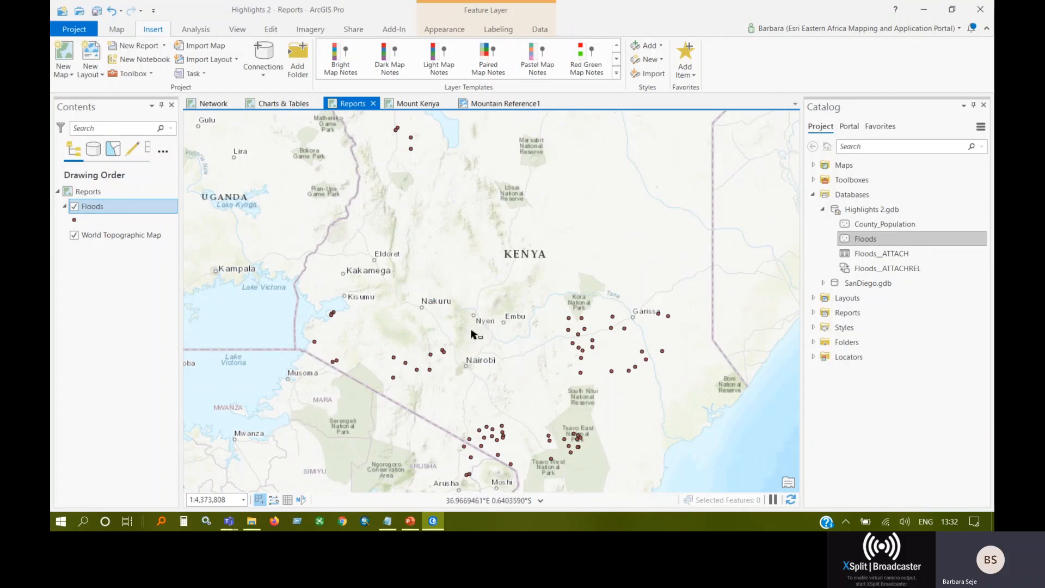
Select the Homabay flood point beside Lake Victoria and open its attributes for editing.
{"action": "left_click", "coordinate": [319, 348]}
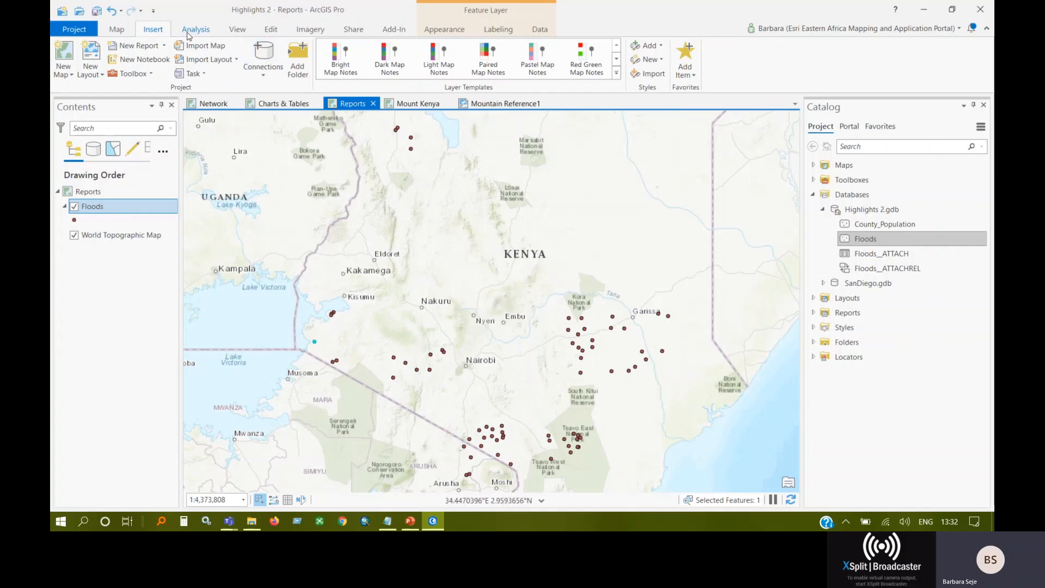
{"action": "left_click", "coordinate": [231, 29]}
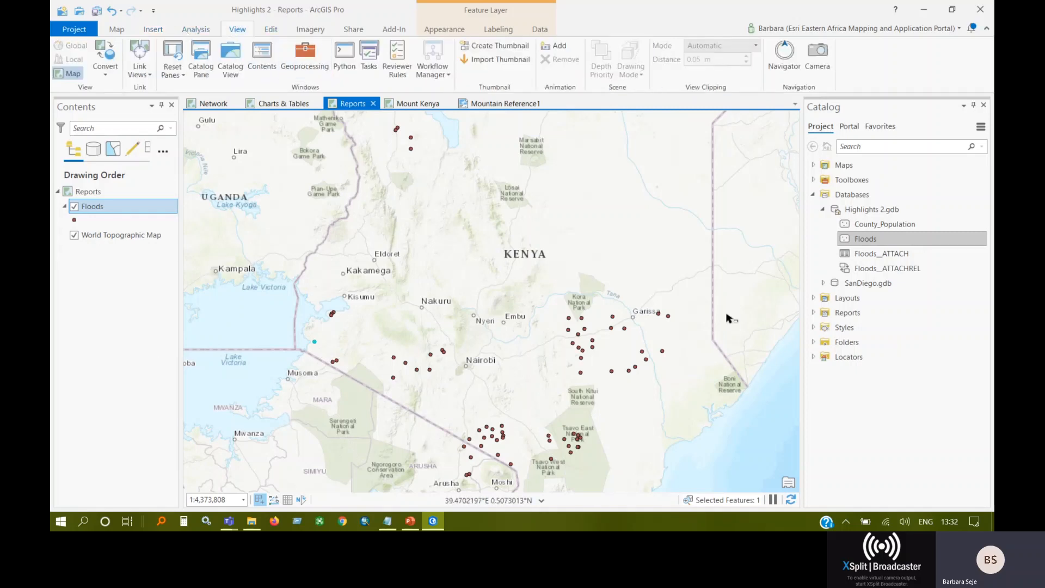
{"action": "left_click", "coordinate": [272, 29]}
{"action": "left_click", "coordinate": [446, 45]}
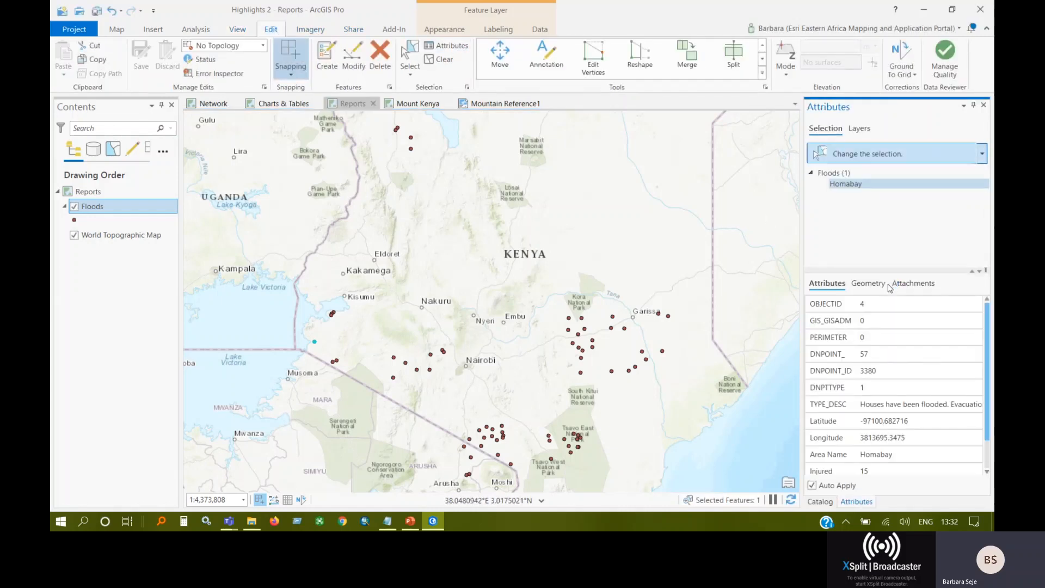
Examine the selected flood point's remaining attributes, its geometry and its attachments.
{"action": "scroll", "coordinate": [888, 402], "scroll_direction": "down", "scroll_amount": 1}
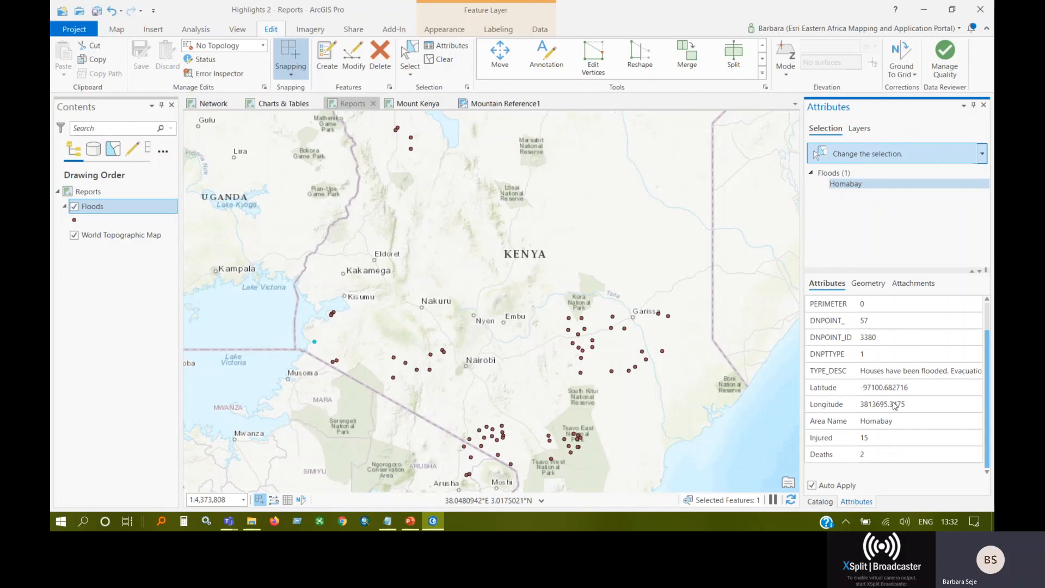
{"action": "left_click", "coordinate": [876, 286]}
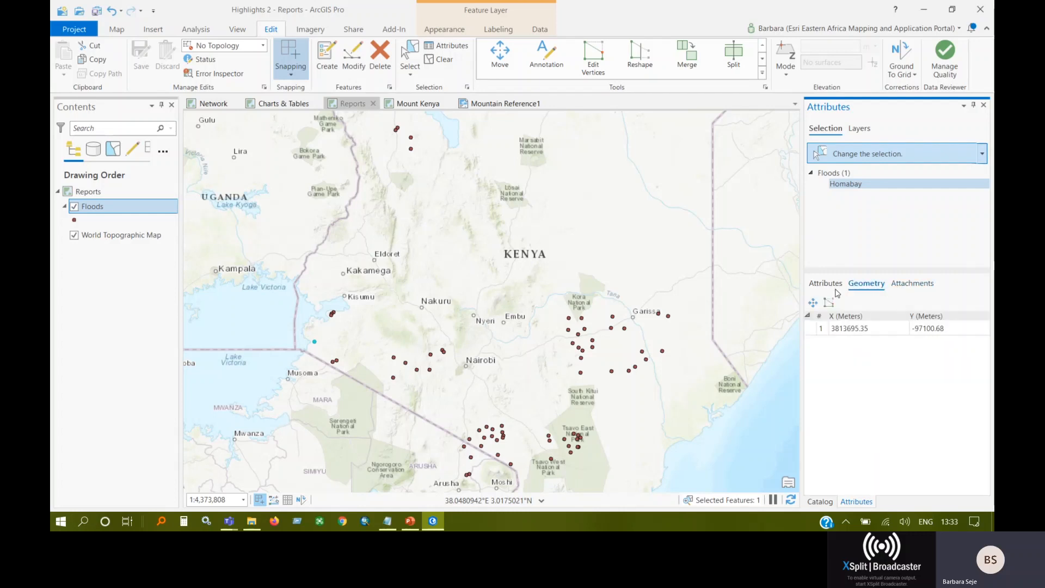
{"action": "left_click", "coordinate": [906, 287]}
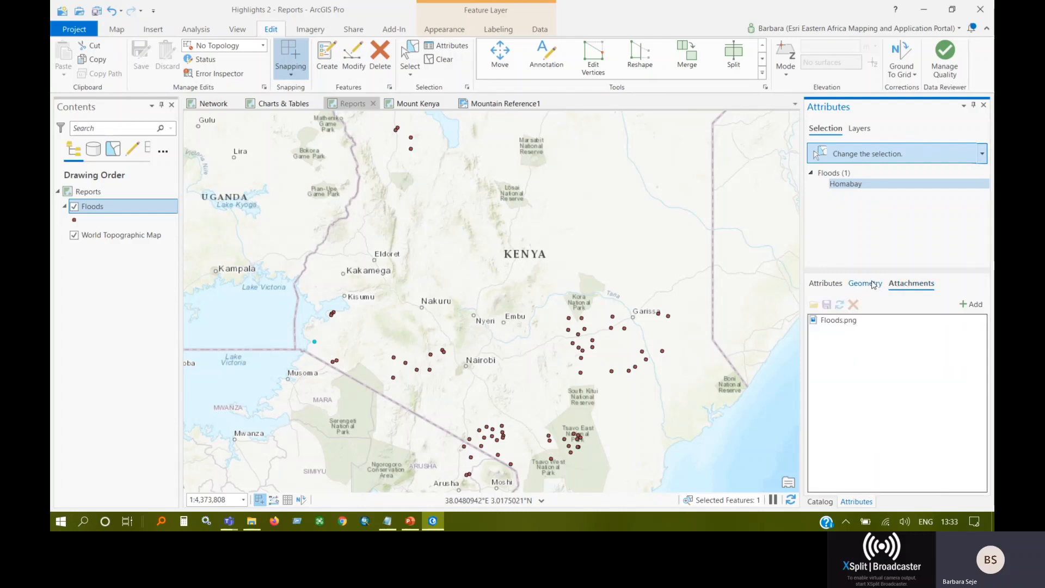
Close the feature attributes and start a new report named Floods Report with the Floods layer as its data source.
{"action": "left_click", "coordinate": [983, 105]}
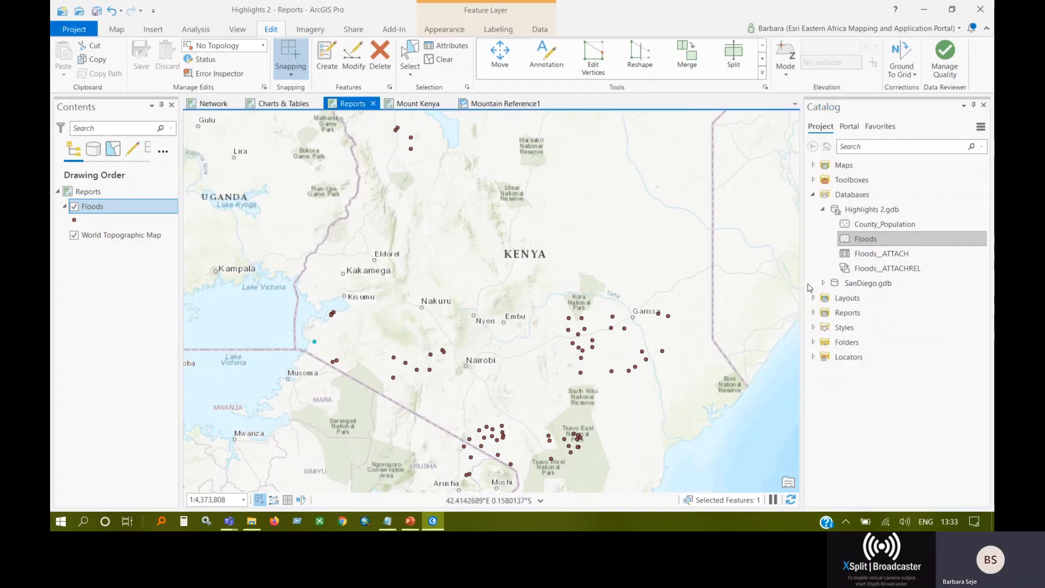
{"action": "left_click_drag", "start_coordinate": [803, 287], "coordinate": [823, 288]}
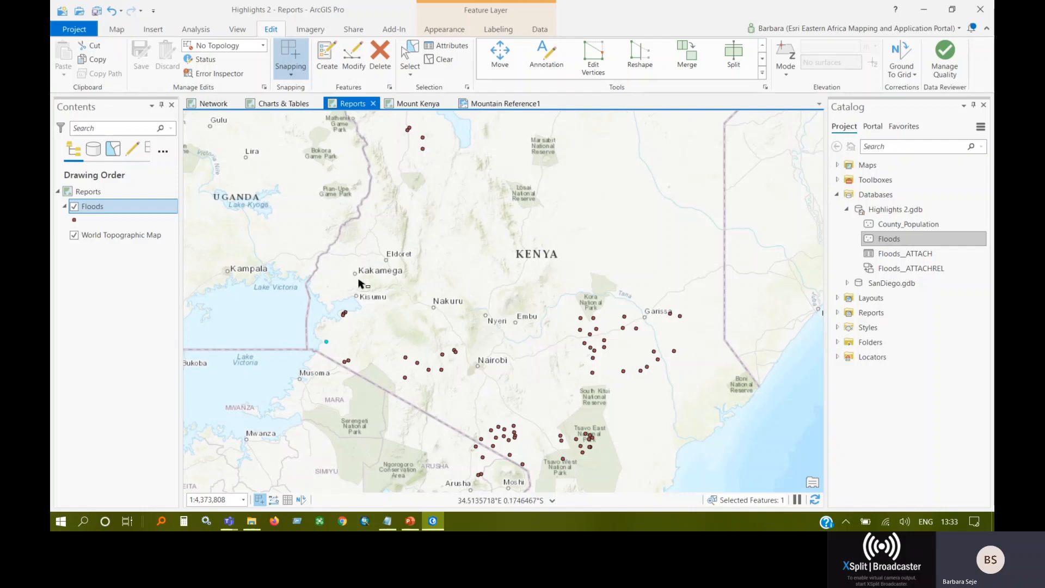
{"action": "left_click", "coordinate": [153, 30]}
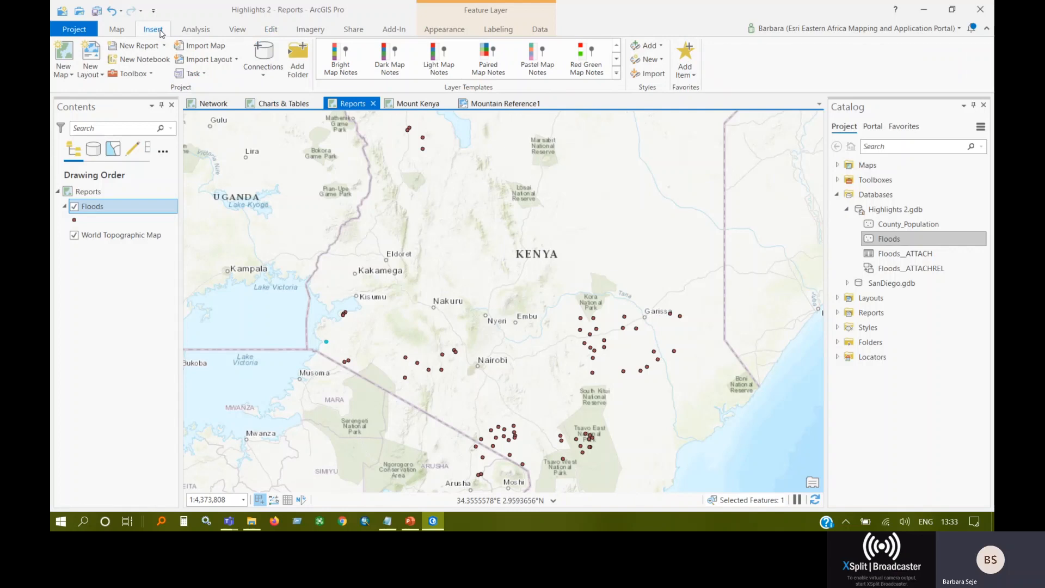
{"action": "left_click", "coordinate": [163, 47]}
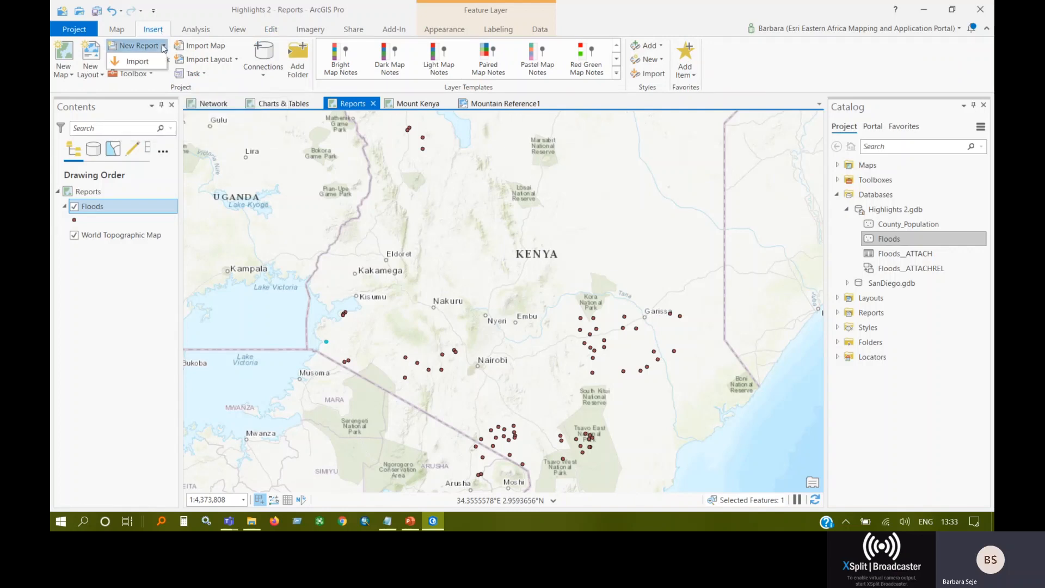
{"action": "left_click", "coordinate": [134, 48]}
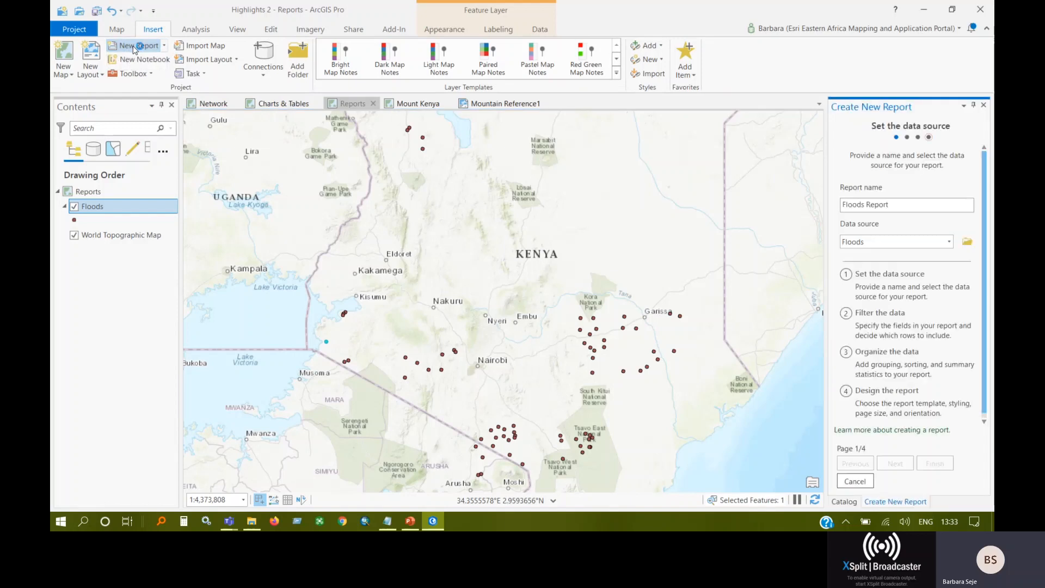
{"action": "left_click_drag", "start_coordinate": [827, 136], "coordinate": [786, 138]}
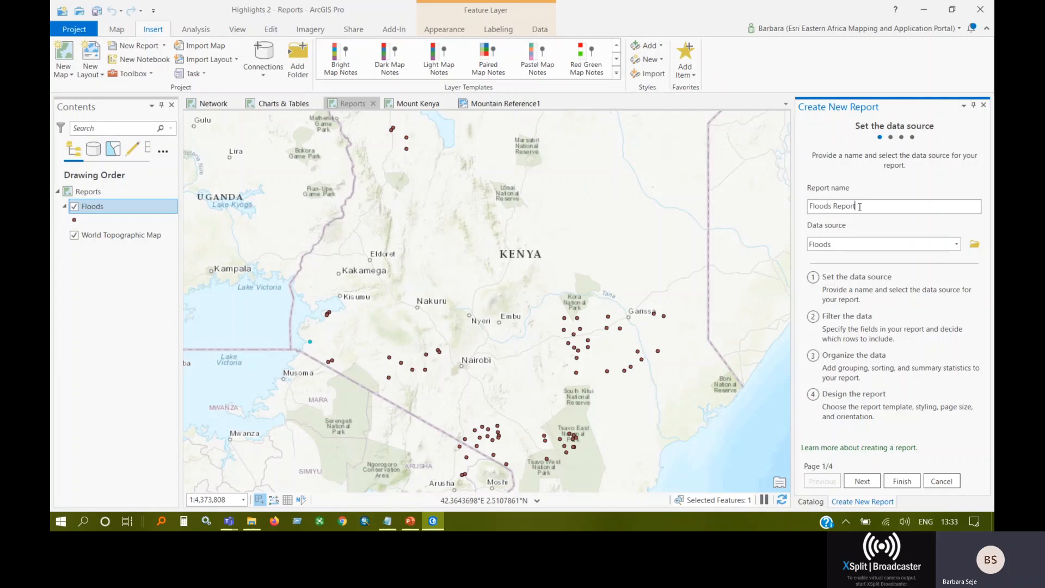
{"action": "left_click_drag", "start_coordinate": [860, 206], "coordinate": [813, 214]}
{"action": "left_click", "coordinate": [847, 246]}
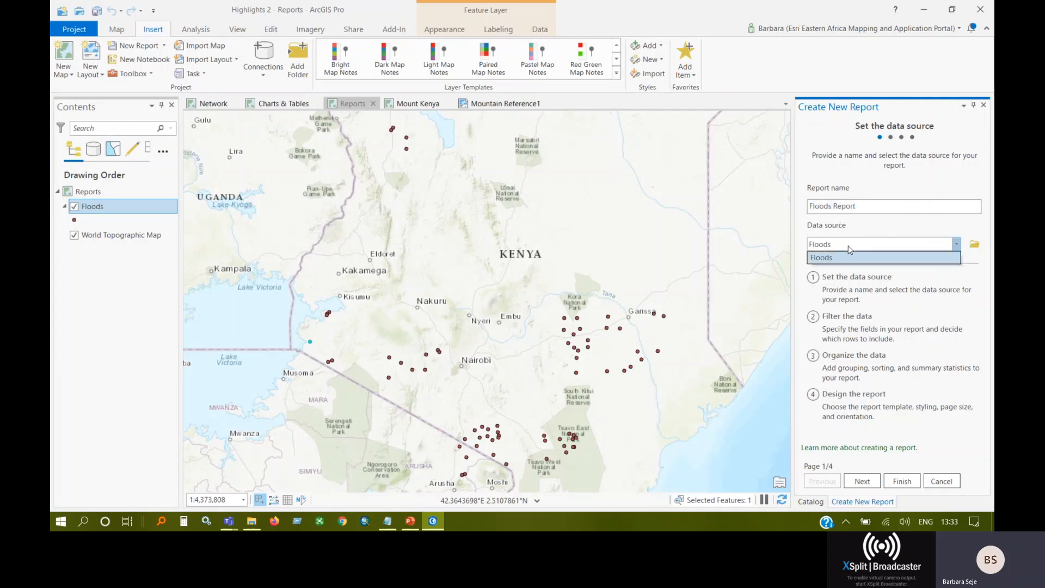
{"action": "left_click", "coordinate": [849, 256]}
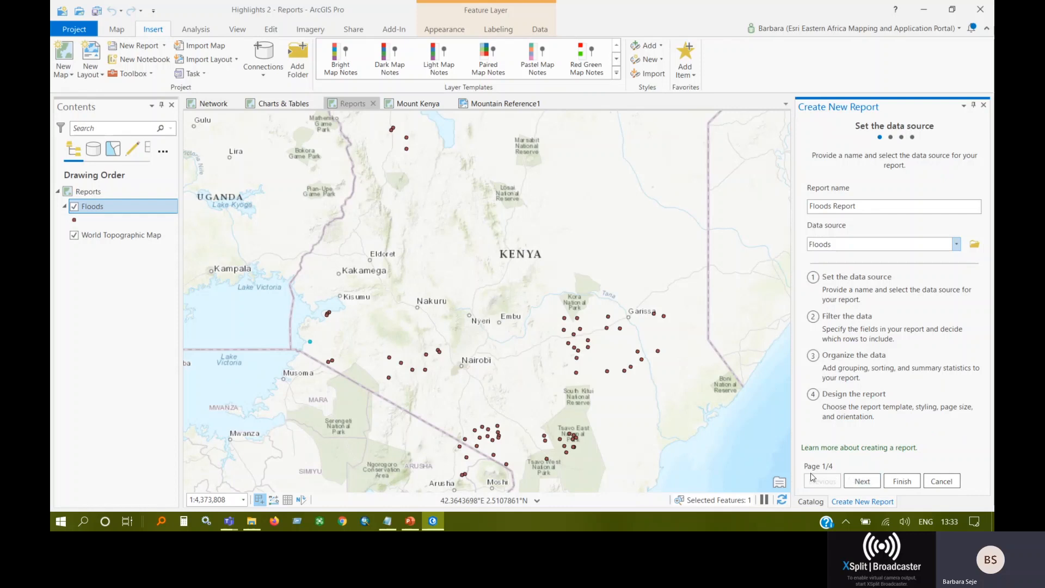
{"action": "left_click", "coordinate": [850, 484]}
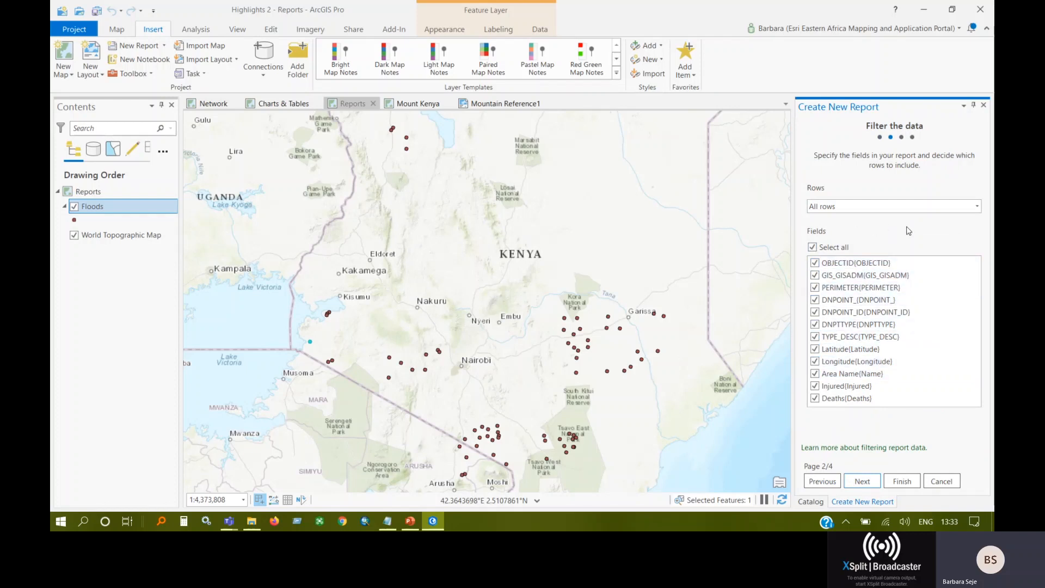
Limit the report to selected rows and the TYPE_DESC, Latitude, Longitude, Area Name, Injured and Deaths fields, without grouping, sorting or statistics.
{"action": "left_click", "coordinate": [847, 209]}
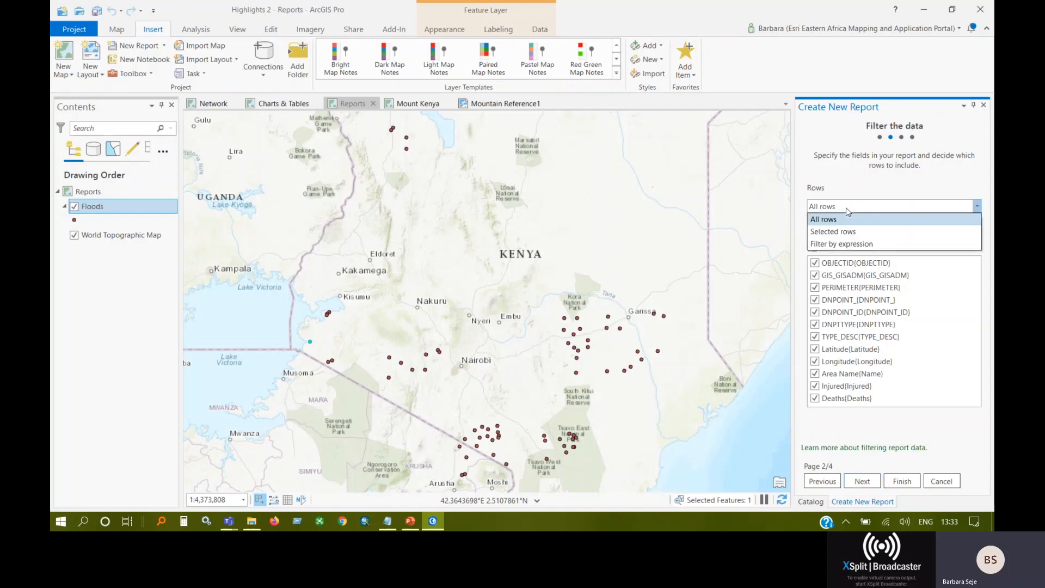
{"action": "left_click", "coordinate": [839, 231]}
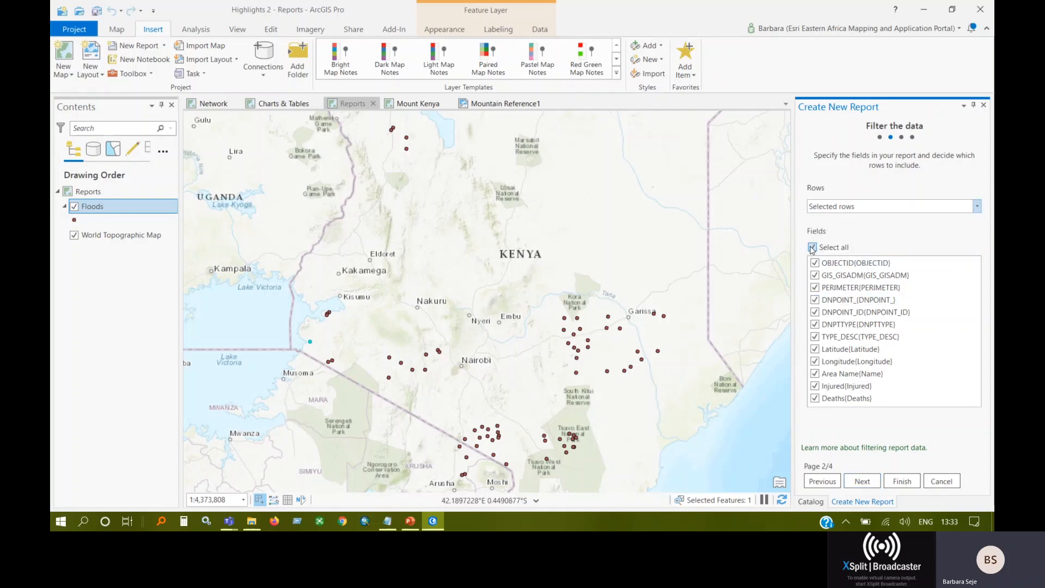
{"action": "left_click", "coordinate": [812, 248]}
{"action": "left_click", "coordinate": [815, 398]}
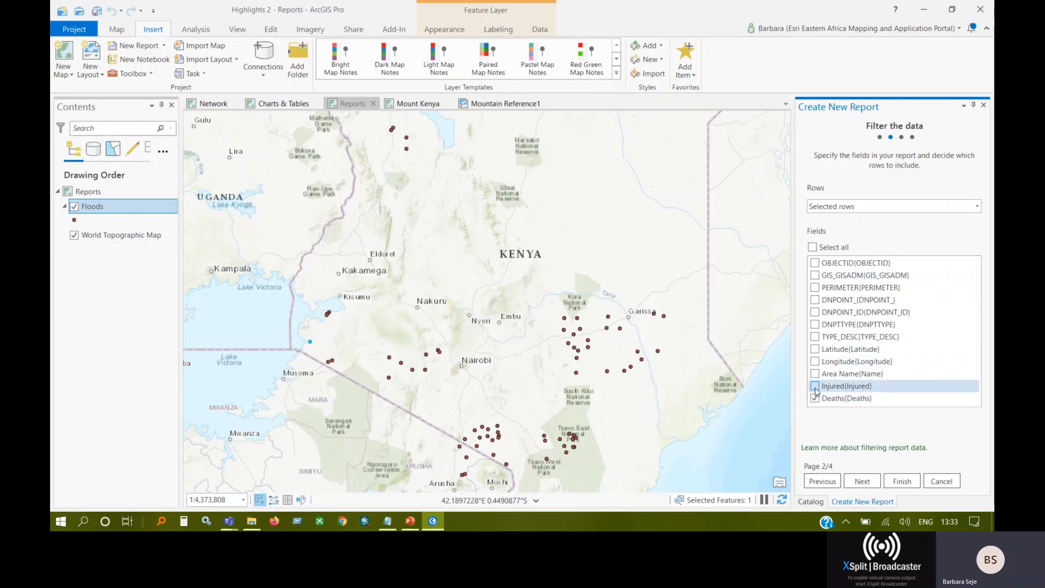
{"action": "left_click", "coordinate": [815, 386]}
{"action": "left_click", "coordinate": [814, 374]}
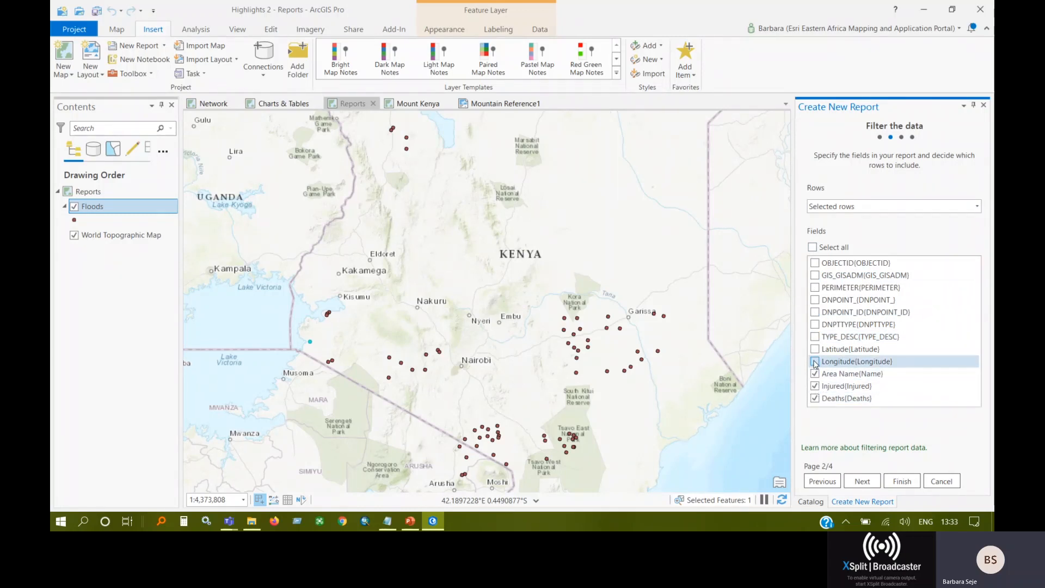
{"action": "left_click", "coordinate": [814, 362]}
{"action": "left_click", "coordinate": [814, 348]}
{"action": "left_click", "coordinate": [814, 337]}
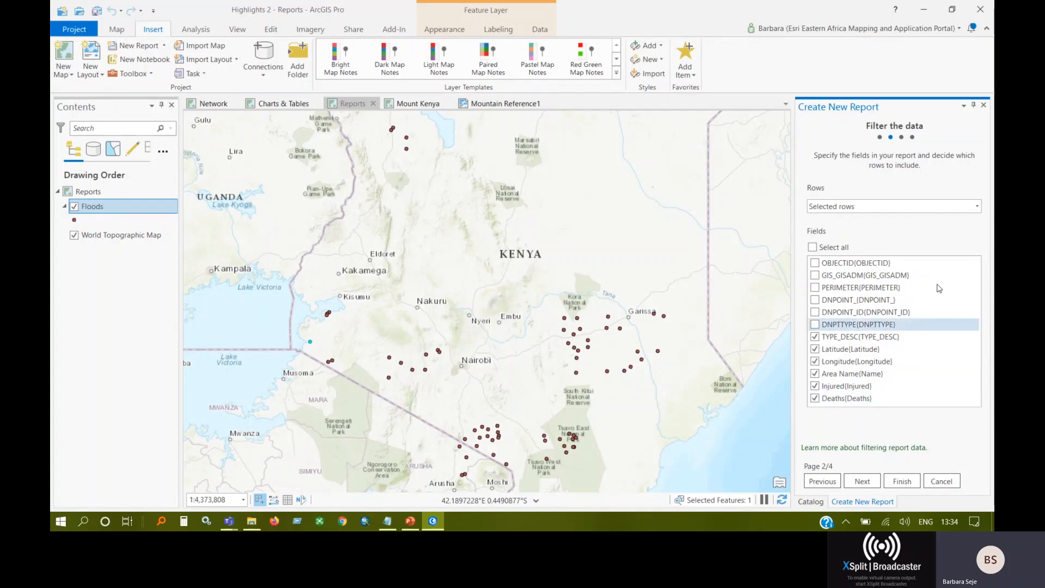
{"action": "left_click", "coordinate": [867, 482]}
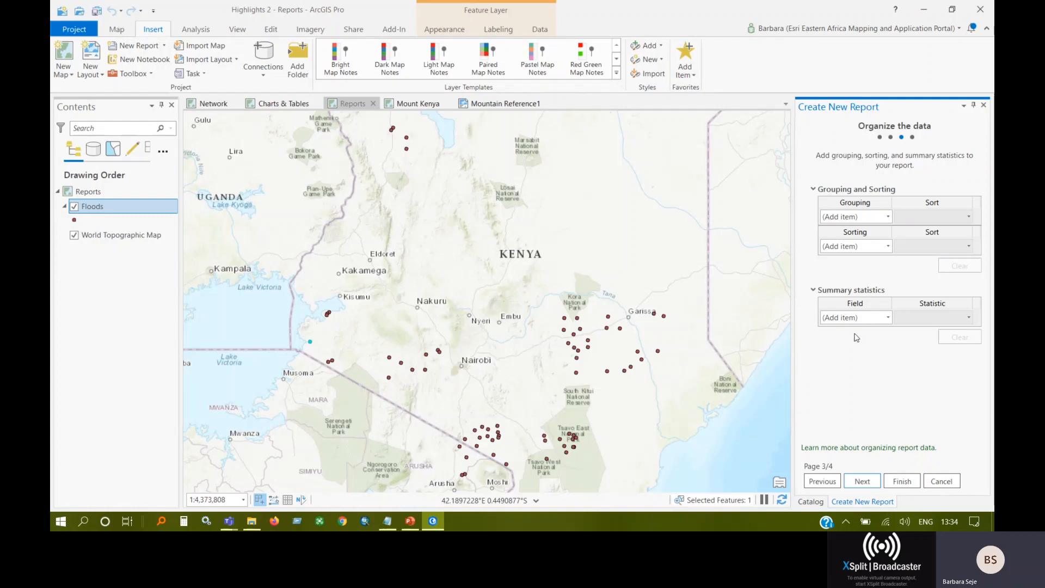
{"action": "left_click", "coordinate": [866, 482]}
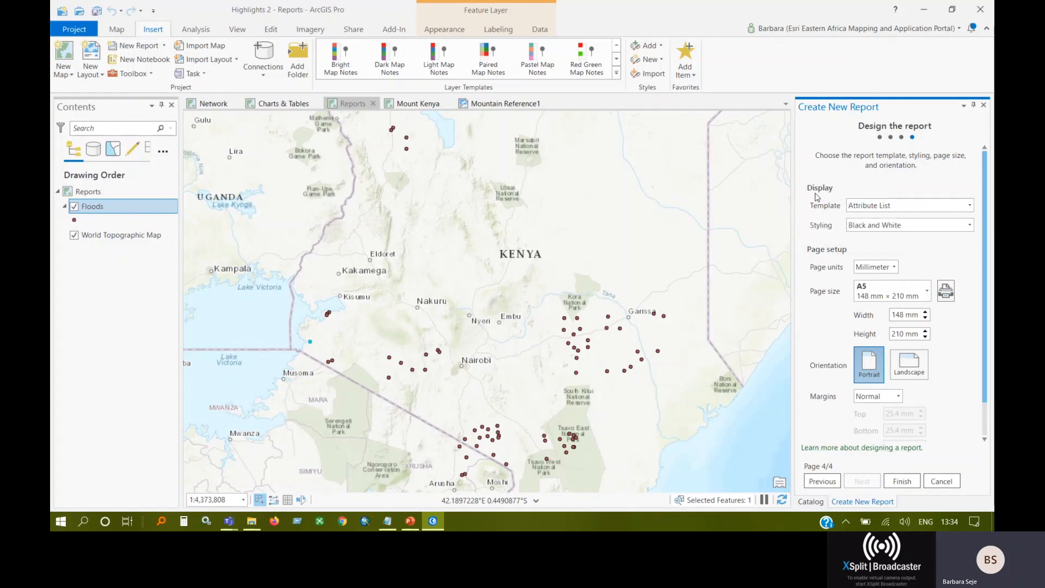
Set the report's template to Page Per Feature and its styling to Warm Tones.
{"action": "left_click", "coordinate": [889, 206]}
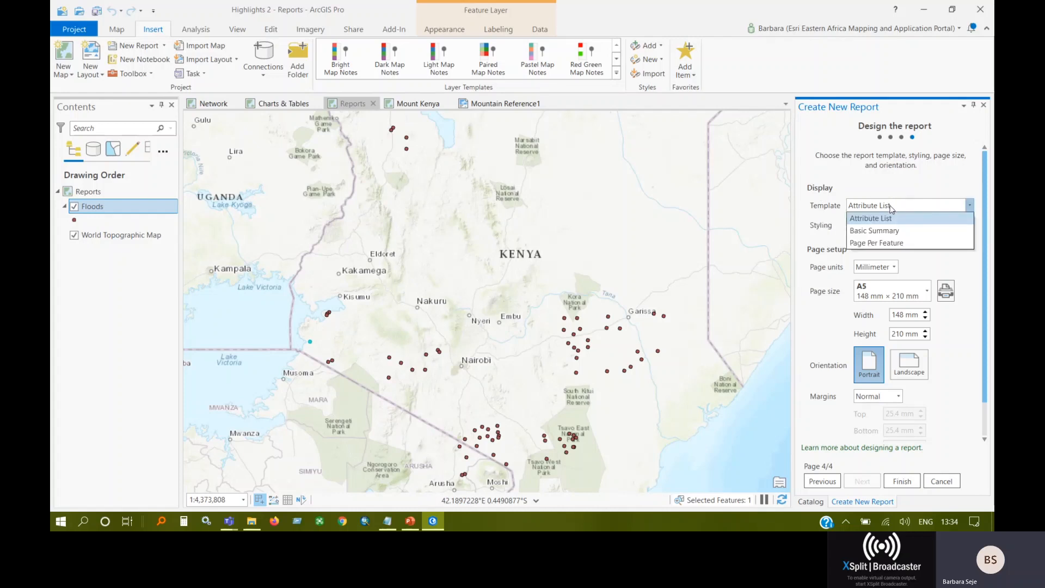
{"action": "left_click", "coordinate": [889, 219]}
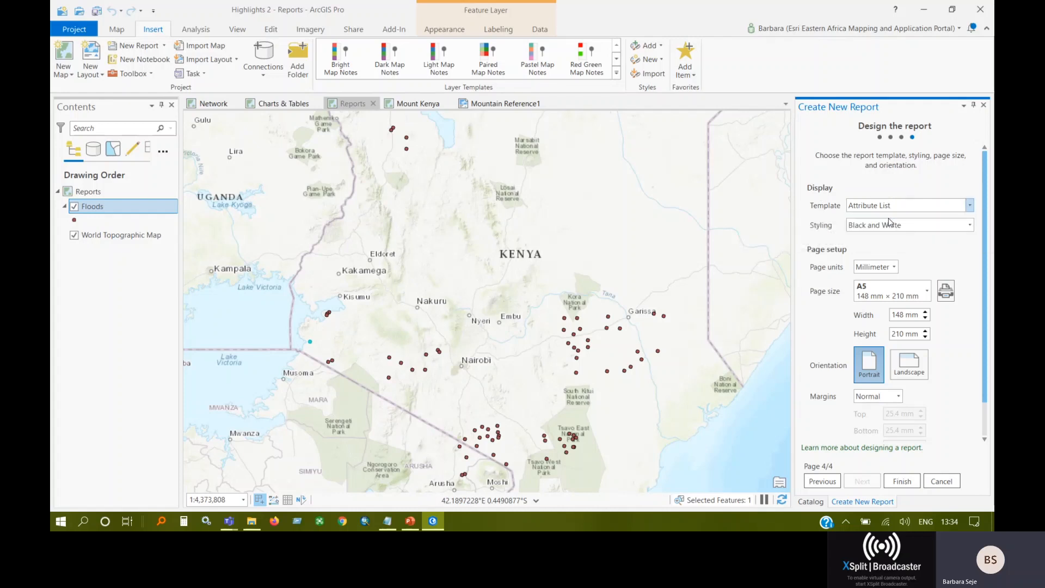
{"action": "left_click", "coordinate": [890, 207]}
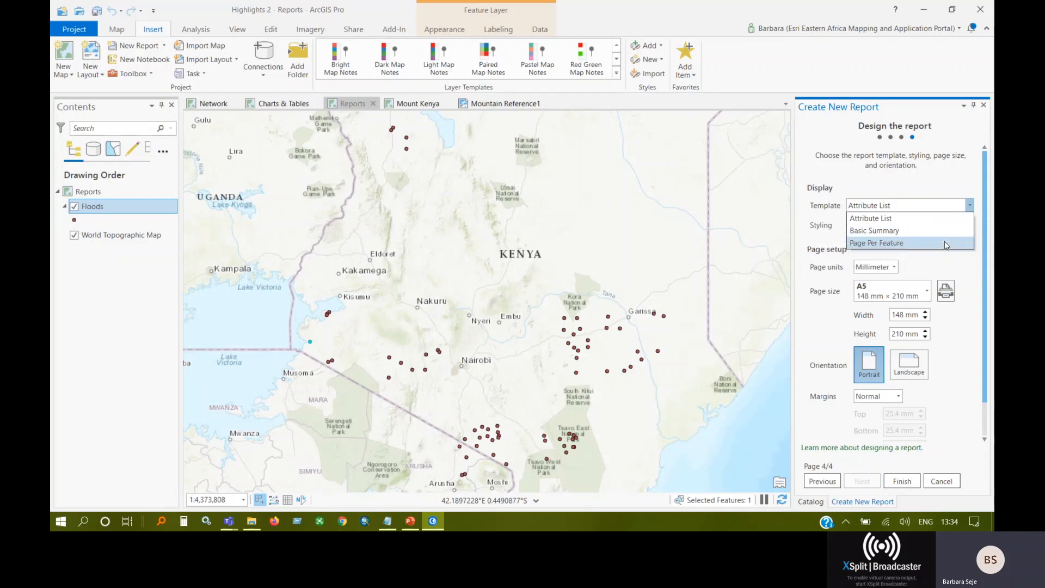
{"action": "left_click", "coordinate": [866, 245]}
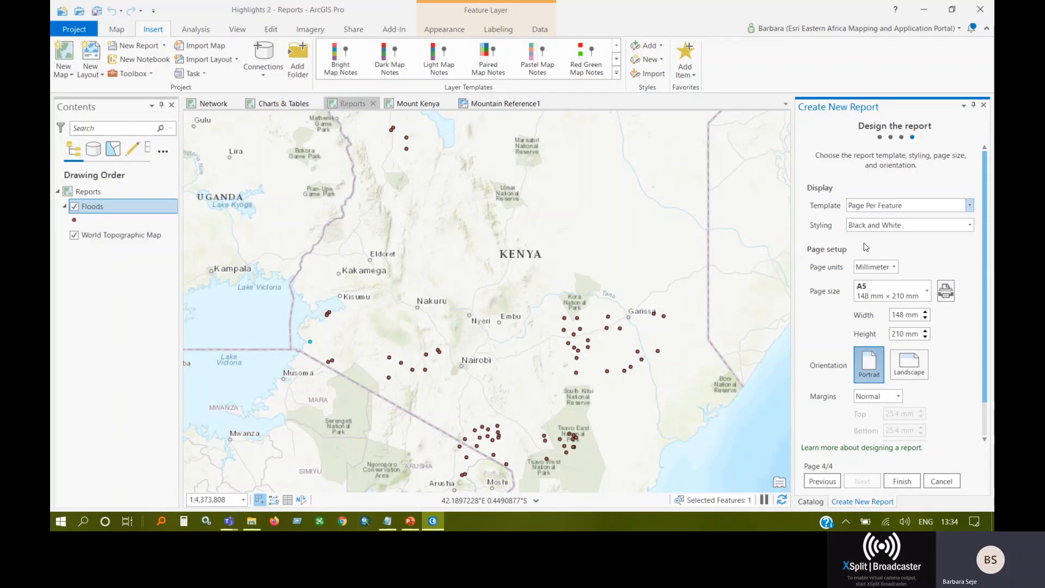
{"action": "left_click", "coordinate": [905, 225]}
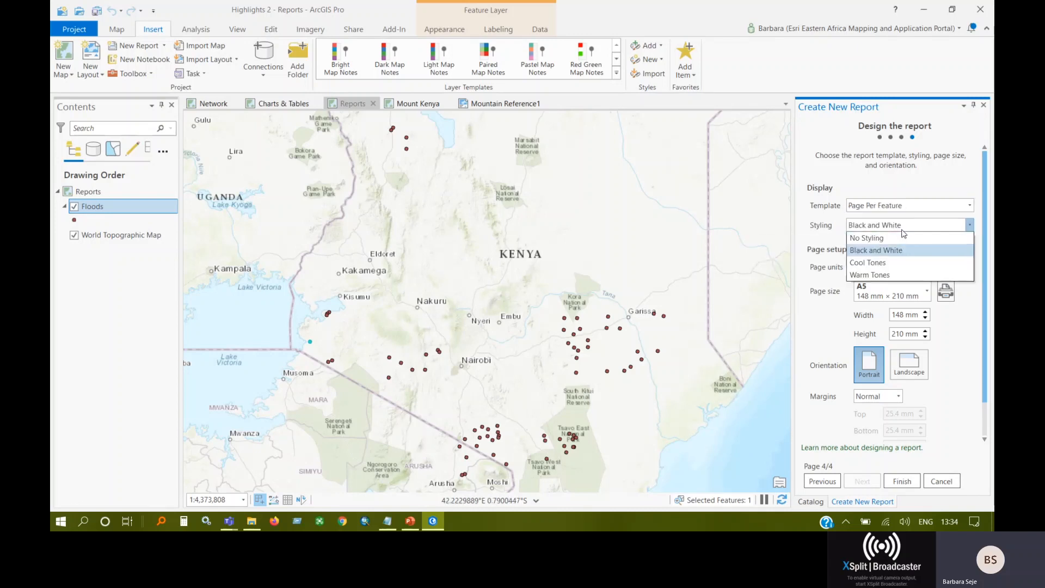
{"action": "left_click", "coordinate": [883, 276]}
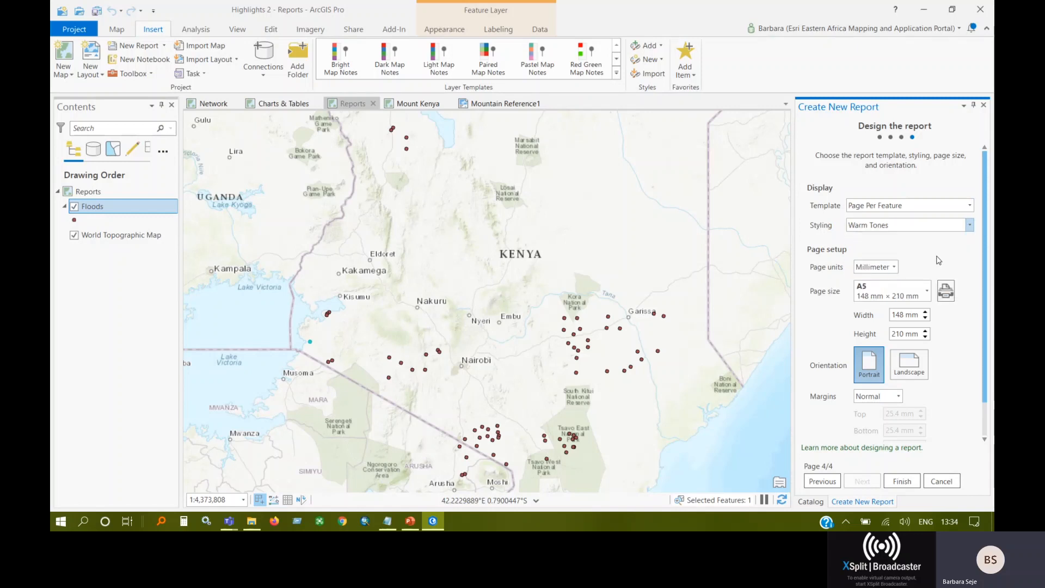
Keep Millimeter as the page units, choose the page size and finish creating the report.
{"action": "scroll", "coordinate": [938, 261], "scroll_direction": "down", "scroll_amount": 1}
{"action": "left_click", "coordinate": [893, 237]}
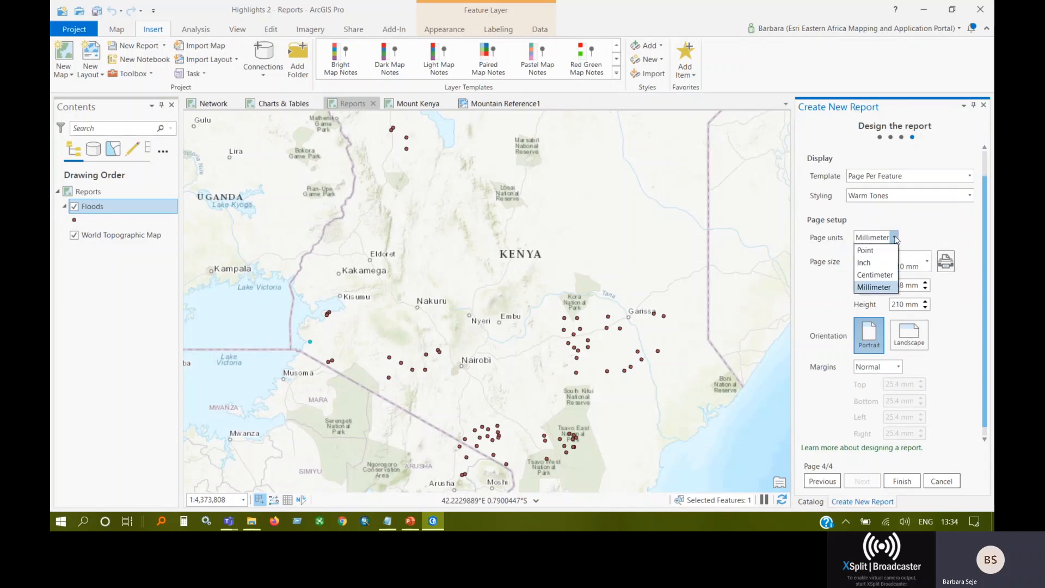
{"action": "left_click", "coordinate": [874, 287]}
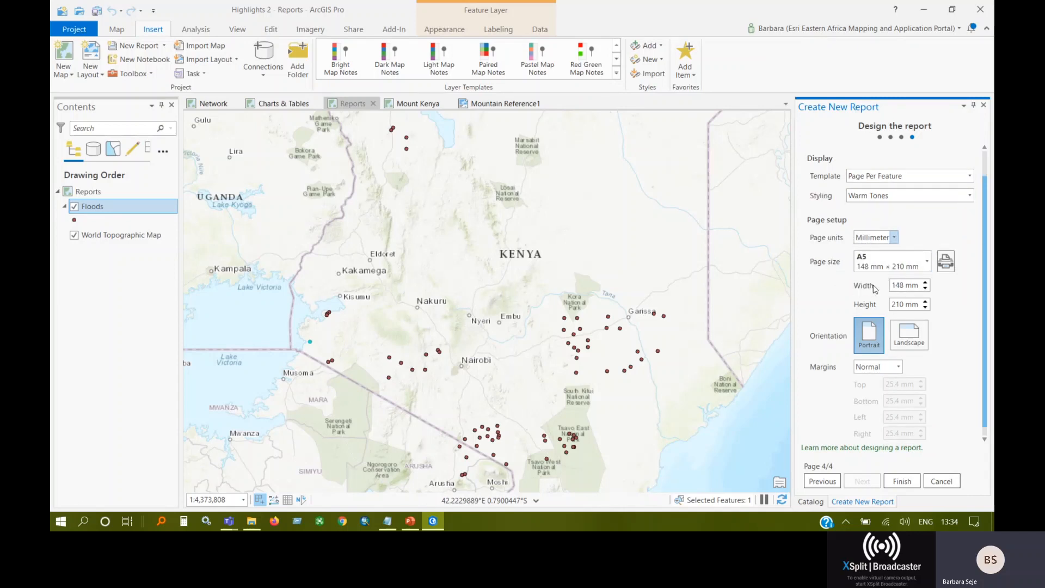
{"action": "left_click", "coordinate": [925, 261]}
{"action": "left_click", "coordinate": [890, 283]}
{"action": "left_click", "coordinate": [898, 481]}
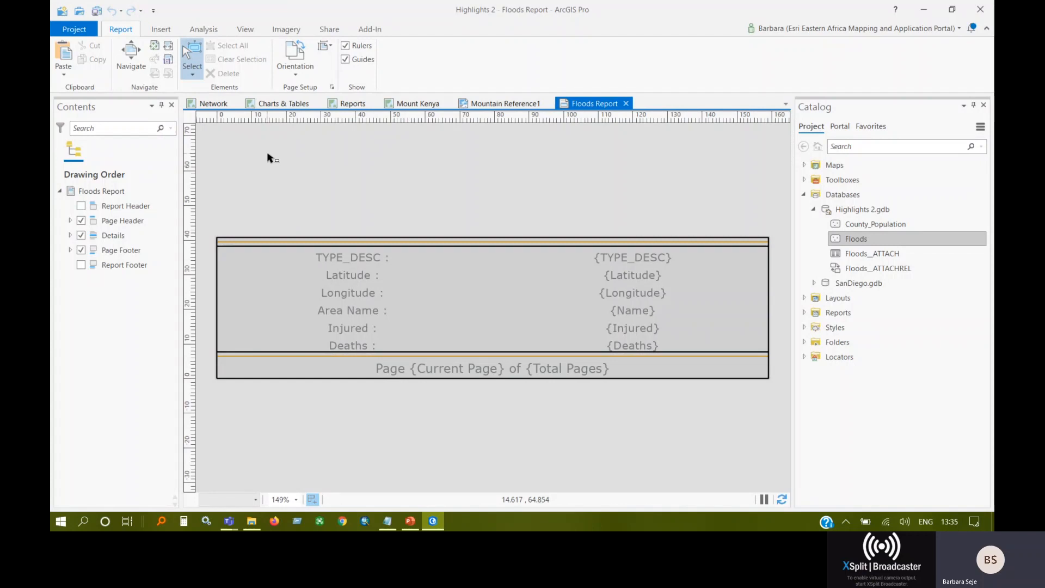
Set the height of the report's Details section to 120 mm.
{"action": "left_click", "coordinate": [455, 307]}
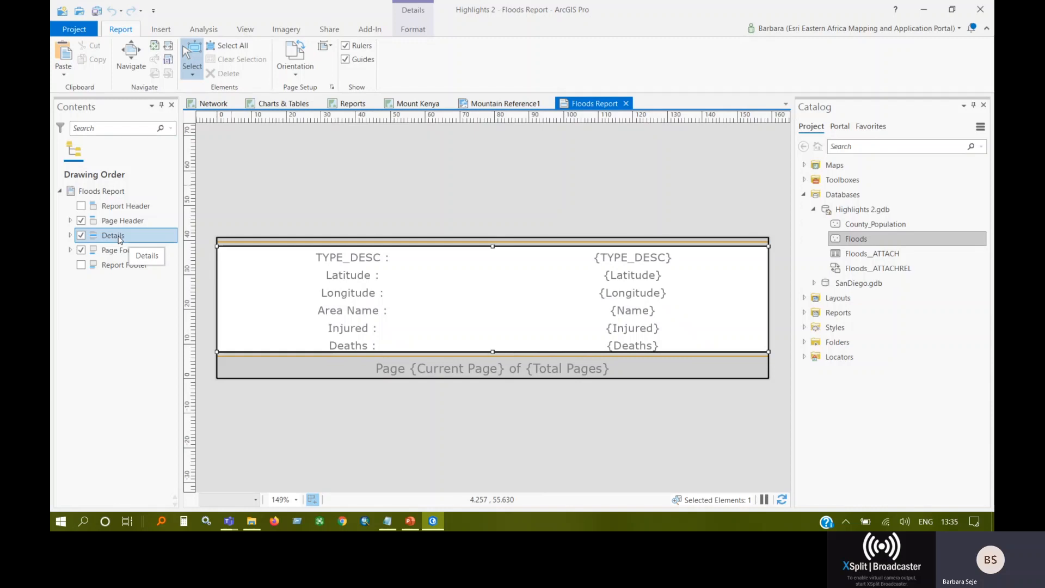
{"action": "left_click", "coordinate": [412, 30]}
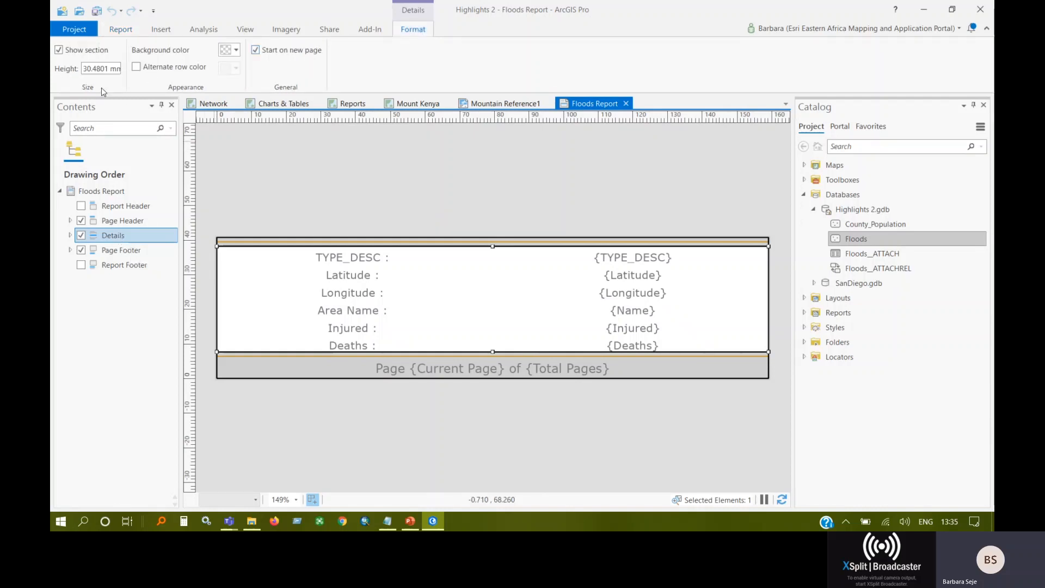
{"action": "double_click", "coordinate": [109, 67]}
{"action": "type", "text": "120"}
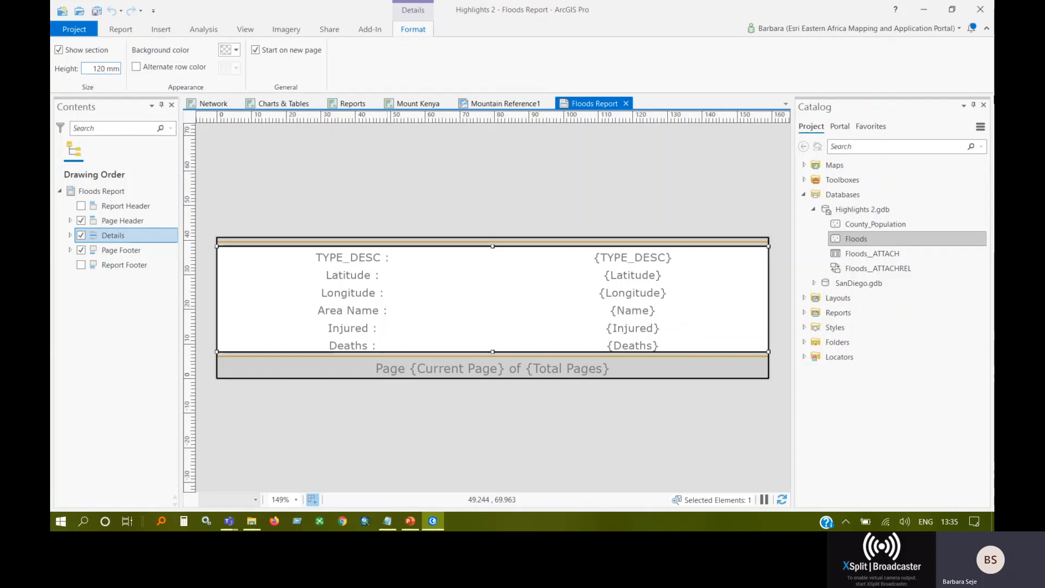
{"action": "key", "text": "Return"}
{"action": "scroll", "coordinate": [546, 253], "scroll_direction": "up", "scroll_amount": 4}
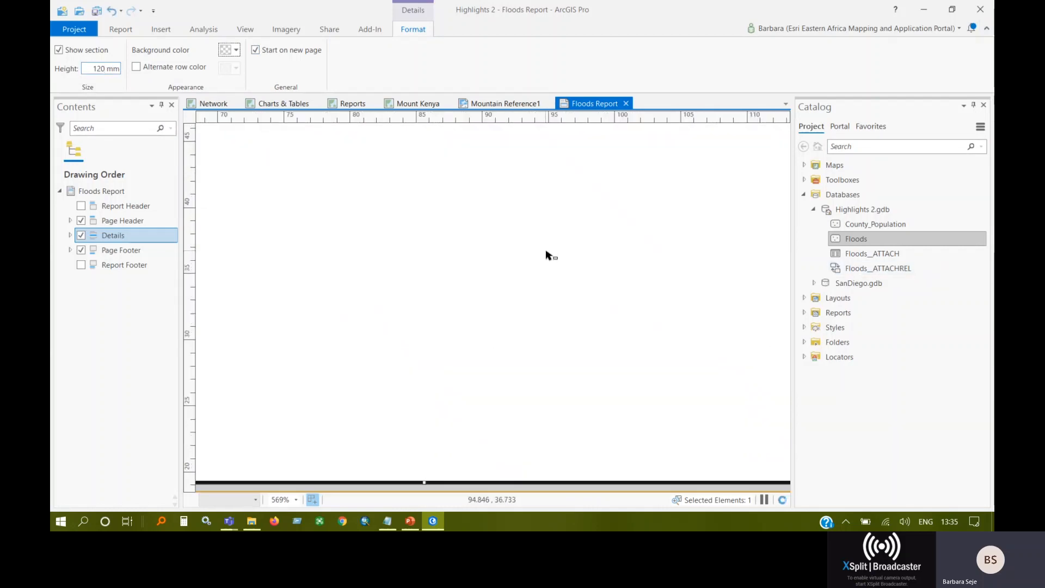
{"action": "scroll", "coordinate": [546, 253], "scroll_direction": "down", "scroll_amount": 6}
{"action": "scroll", "coordinate": [546, 240], "scroll_direction": "up", "scroll_amount": 1}
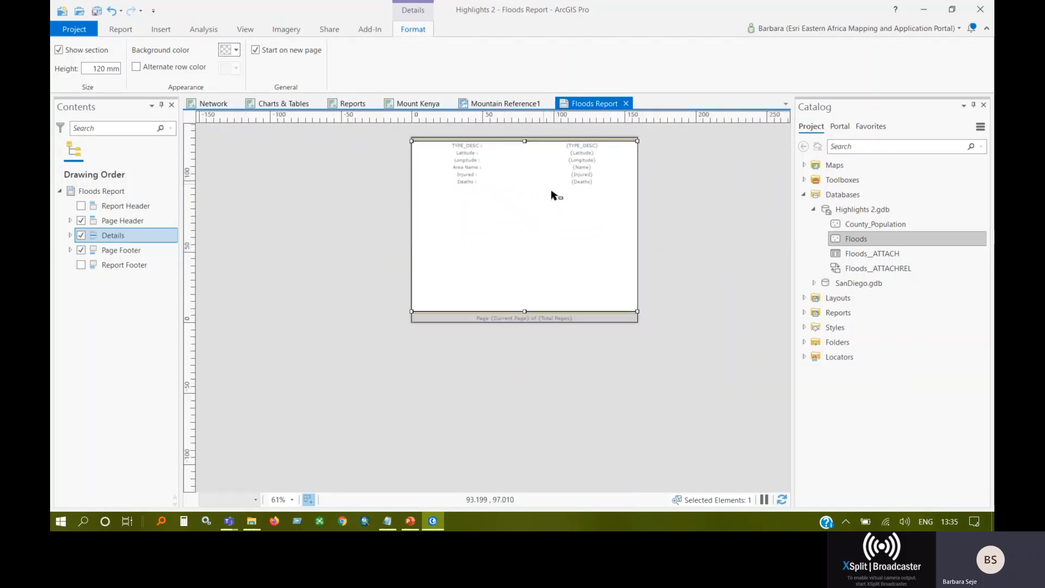
{"action": "left_click_drag", "start_coordinate": [664, 177], "coordinate": [663, 223]}
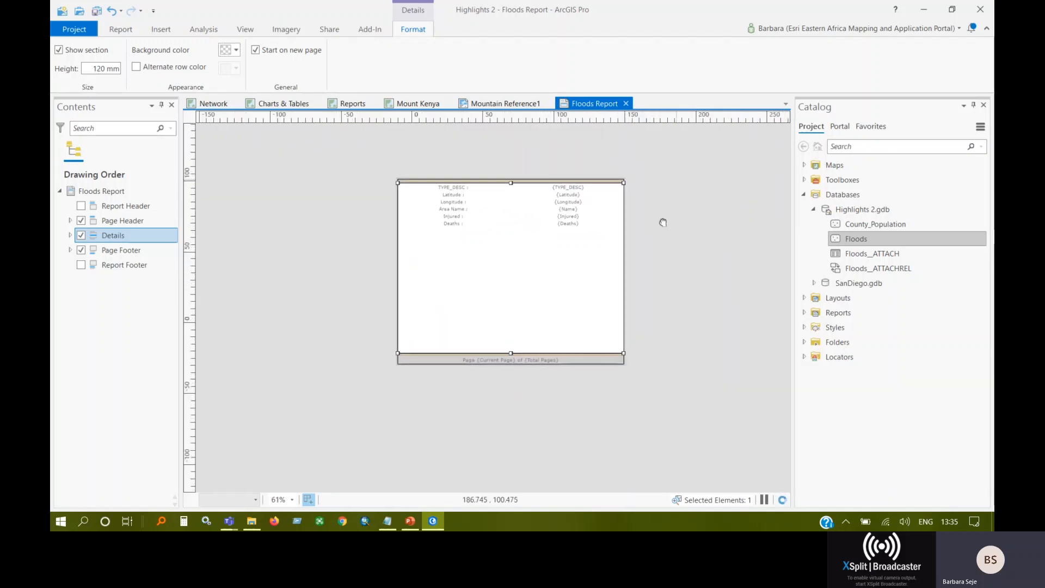
{"action": "scroll", "coordinate": [530, 233], "scroll_direction": "up", "scroll_amount": 3}
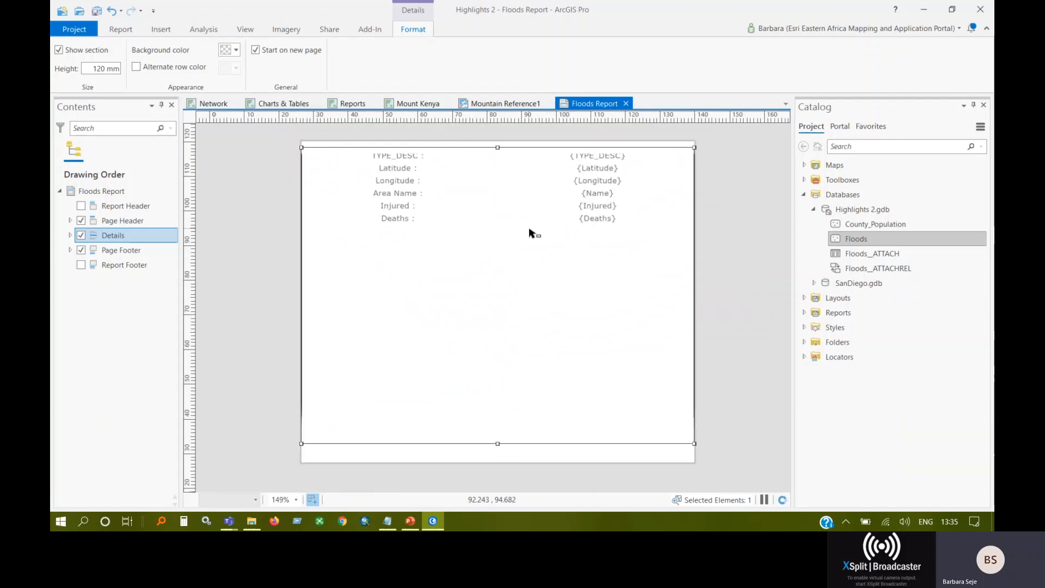
{"action": "scroll", "coordinate": [531, 233], "scroll_direction": "down", "scroll_amount": 2}
Reduce the Details section's height to about 61 mm by moving its upper edge down.
{"action": "left_click", "coordinate": [419, 163]}
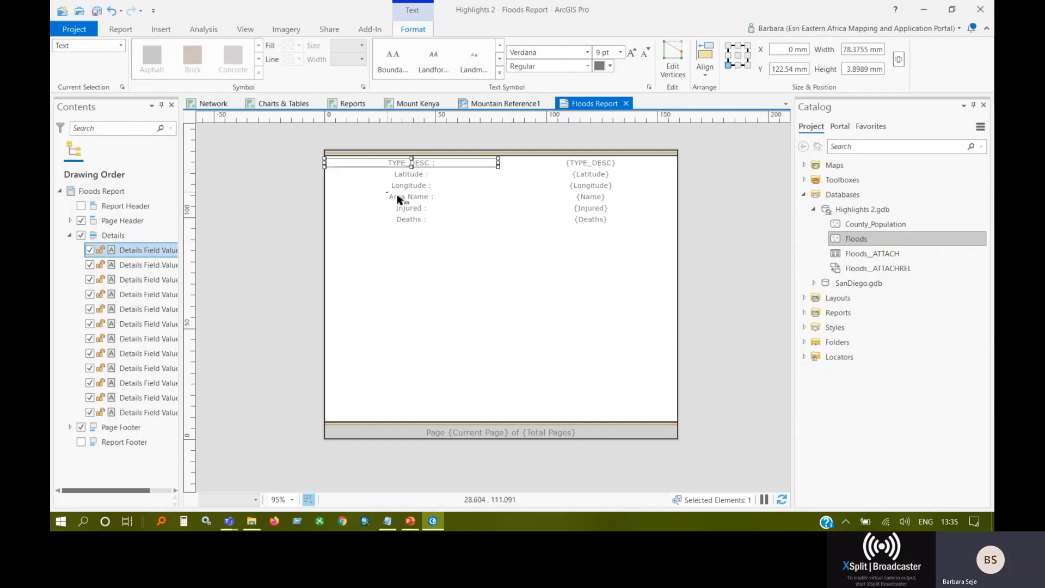
{"action": "left_click", "coordinate": [430, 197]}
{"action": "left_click", "coordinate": [478, 241]}
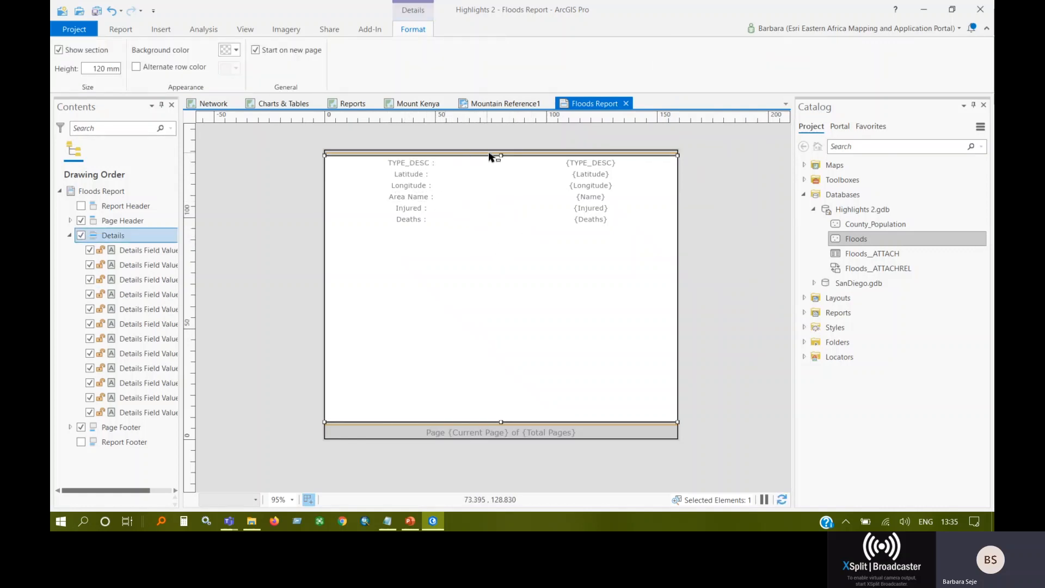
{"action": "left_click_drag", "start_coordinate": [501, 155], "coordinate": [480, 292]}
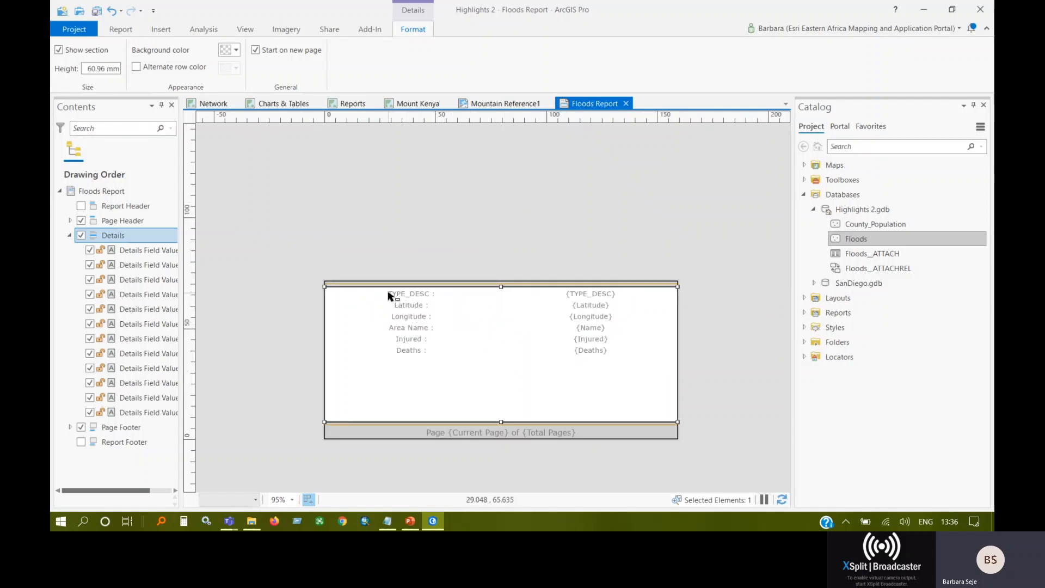
Move the TYPE_DESC label and its field value below the Deaths row in the Details section.
{"action": "left_click", "coordinate": [442, 296]}
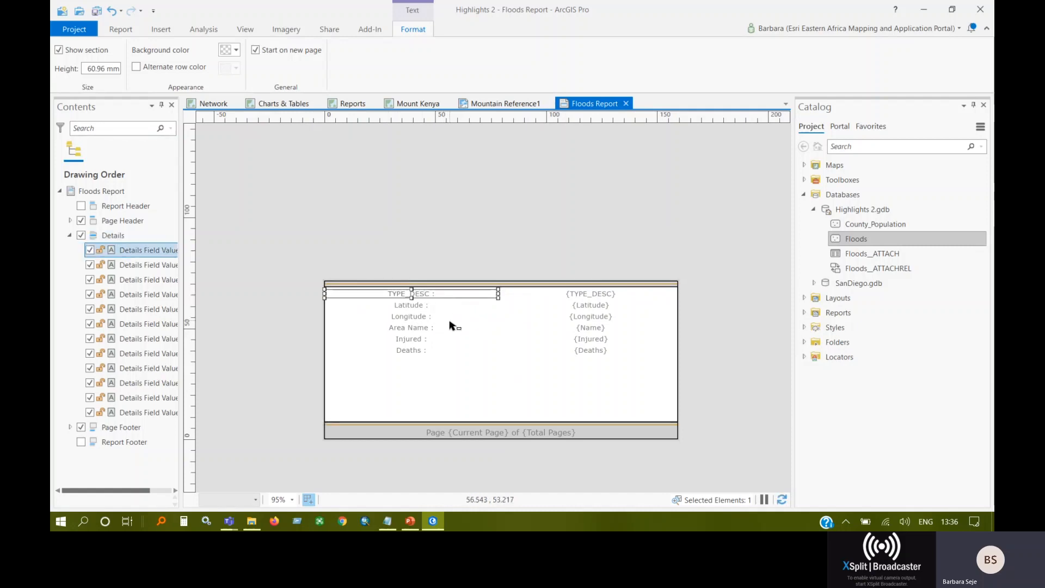
{"action": "left_click_drag", "start_coordinate": [431, 292], "coordinate": [435, 362]}
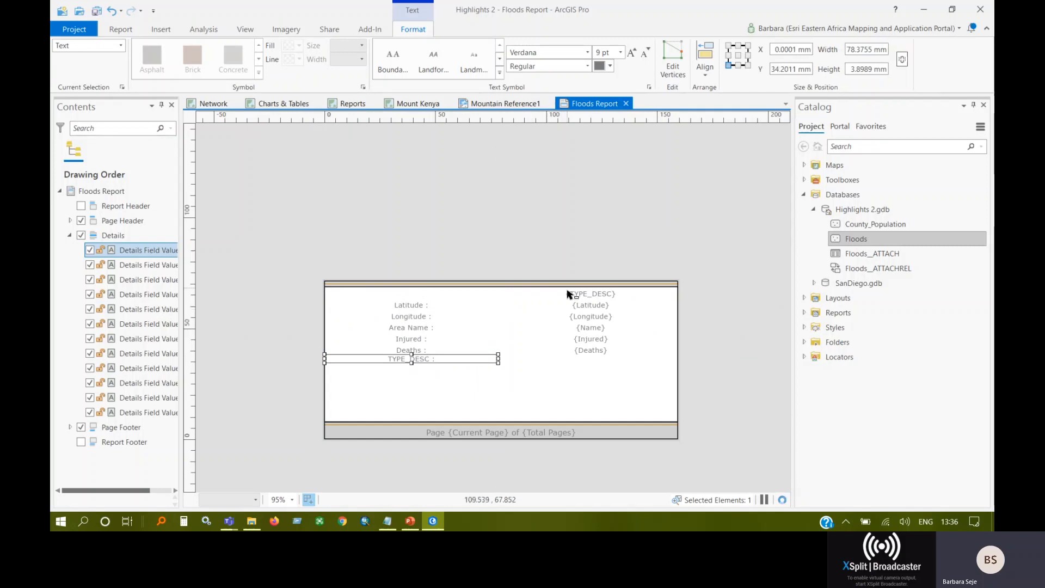
{"action": "left_click_drag", "start_coordinate": [604, 296], "coordinate": [607, 362]}
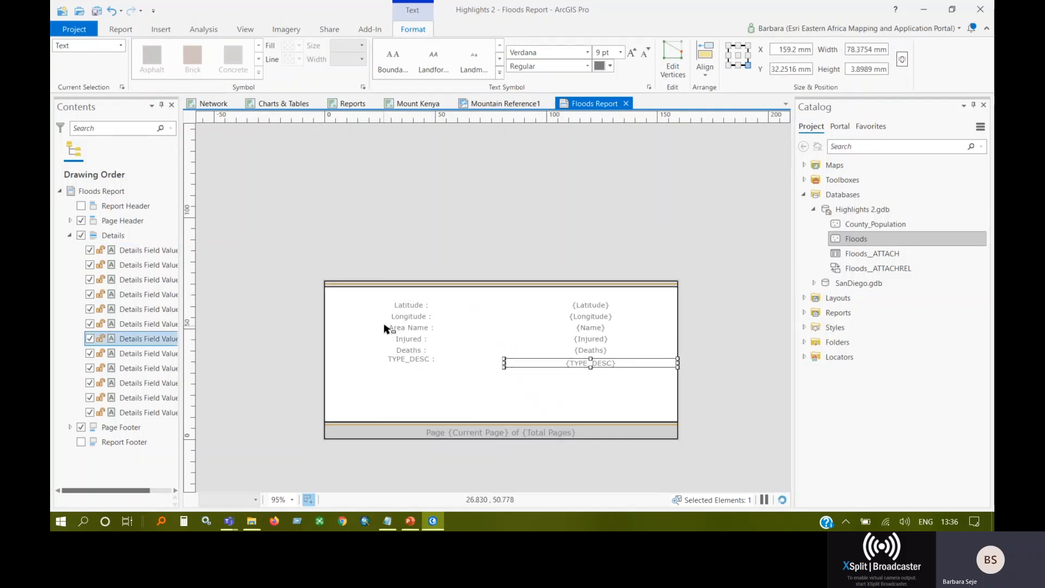
Take the Area Name label out of its row and delete it from the Details section.
{"action": "left_click", "coordinate": [414, 317]}
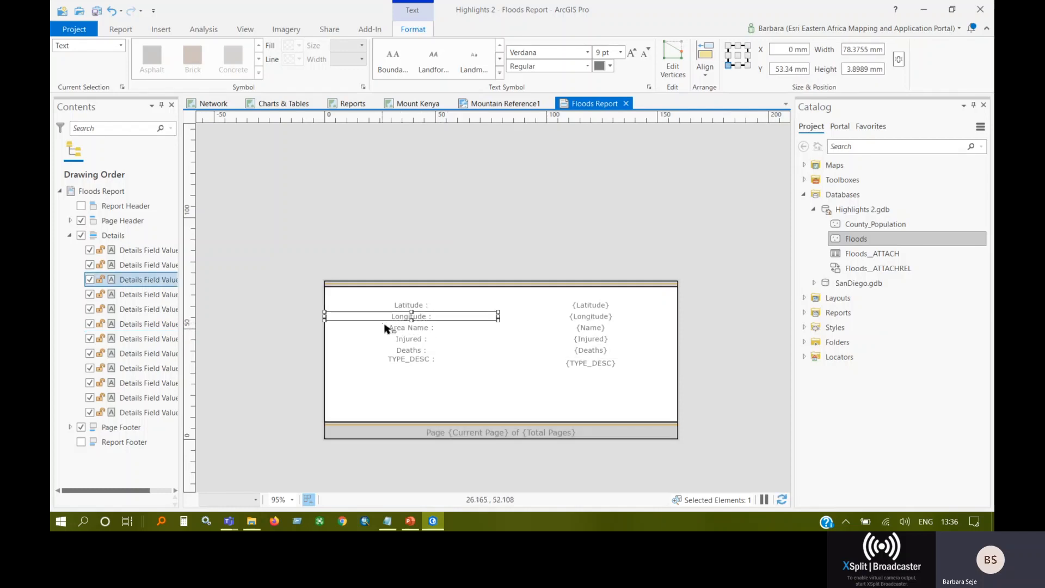
{"action": "left_click", "coordinate": [422, 328]}
{"action": "left_click_drag", "start_coordinate": [422, 329], "coordinate": [442, 295]}
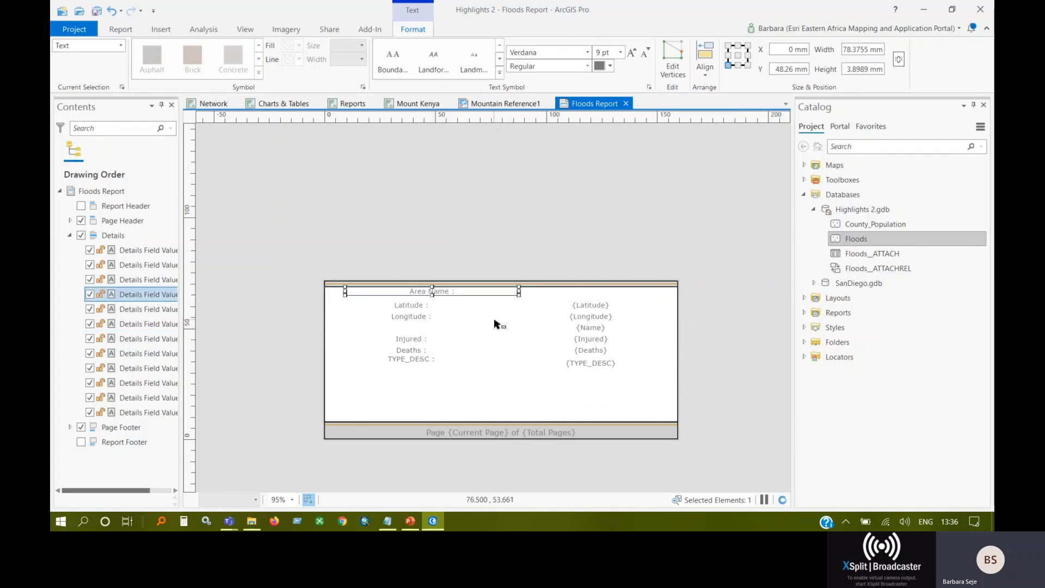
{"action": "key", "text": "Delete"}
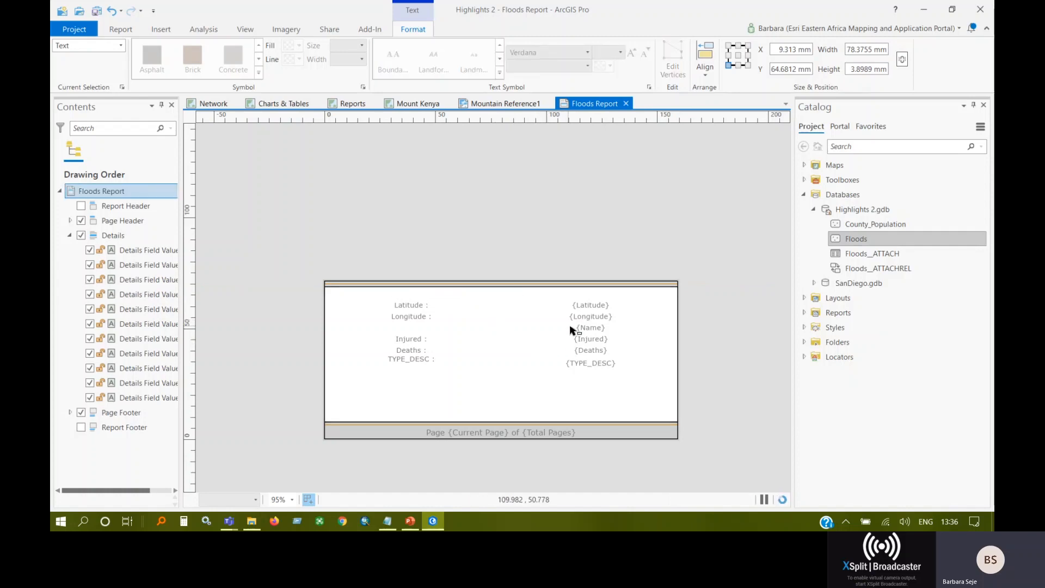
Move the {Name} value to the top centre of the Details section and level the TYPE_DESC label with its value.
{"action": "double_click", "coordinate": [615, 337]}
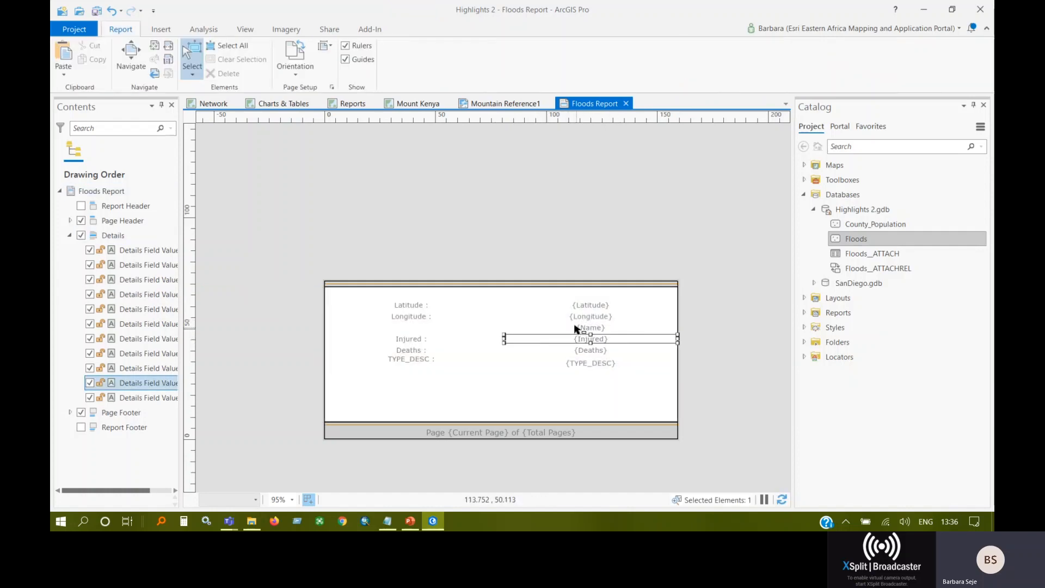
{"action": "left_click", "coordinate": [590, 326]}
{"action": "left_click_drag", "start_coordinate": [590, 327], "coordinate": [497, 295]}
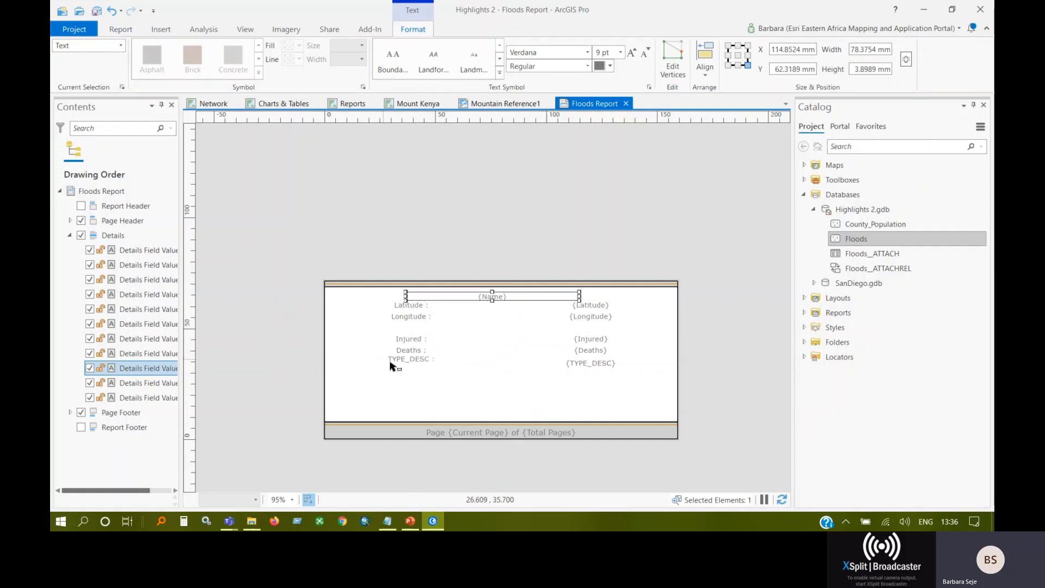
{"action": "left_click_drag", "start_coordinate": [432, 357], "coordinate": [431, 364]}
{"action": "left_click", "coordinate": [531, 387]}
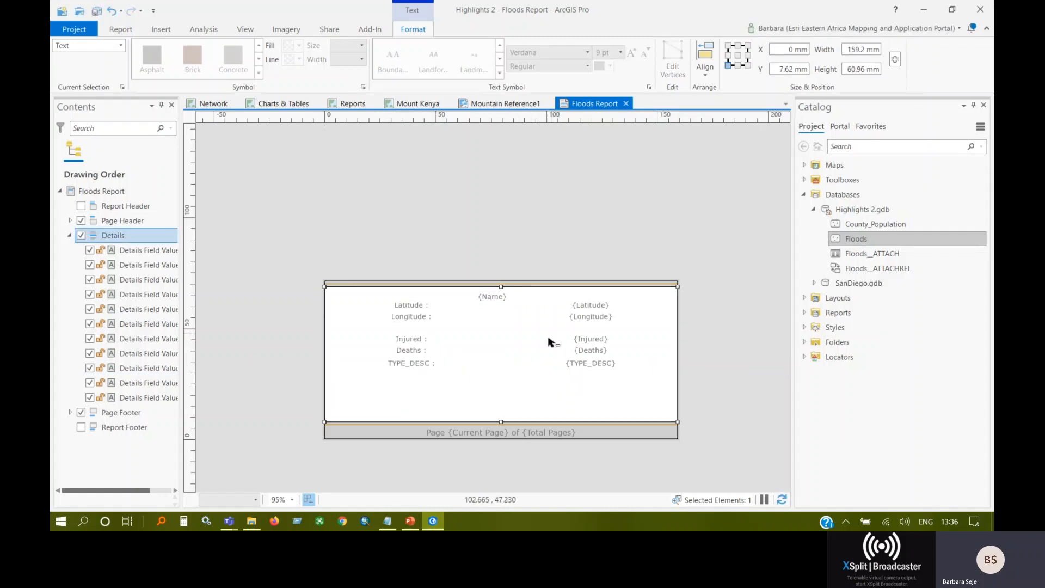
{"action": "left_click", "coordinate": [488, 361]}
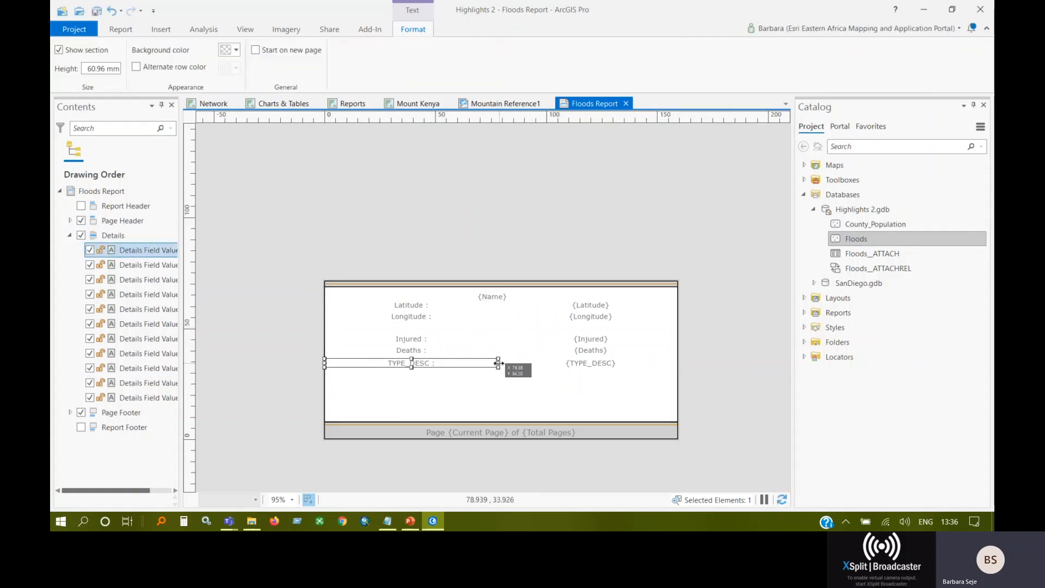
Set the height of the Details section to 120 mm to make room beneath the fields.
{"action": "left_click", "coordinate": [552, 395]}
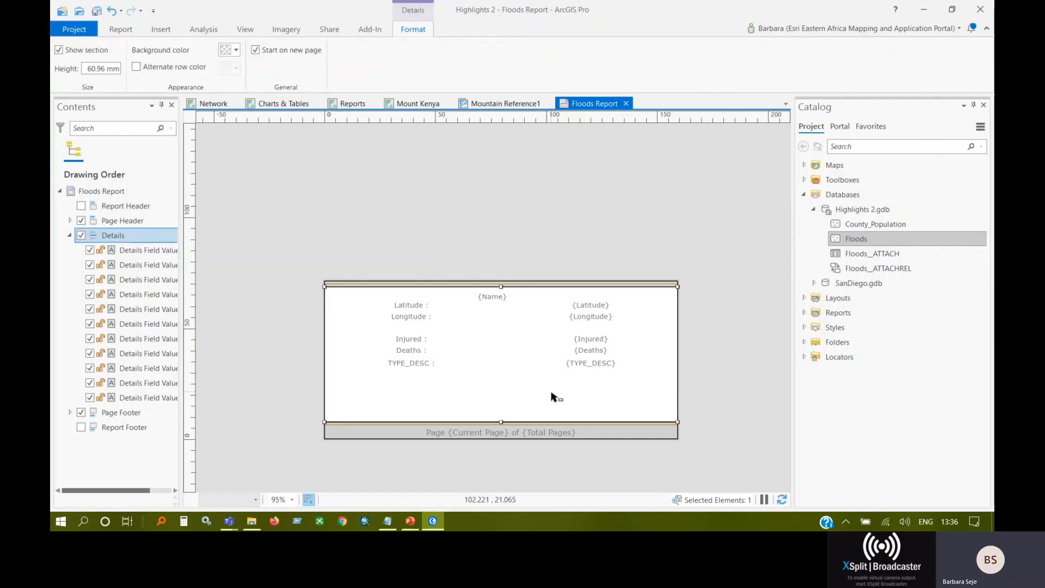
{"action": "left_click_drag", "start_coordinate": [88, 69], "coordinate": [124, 76]}
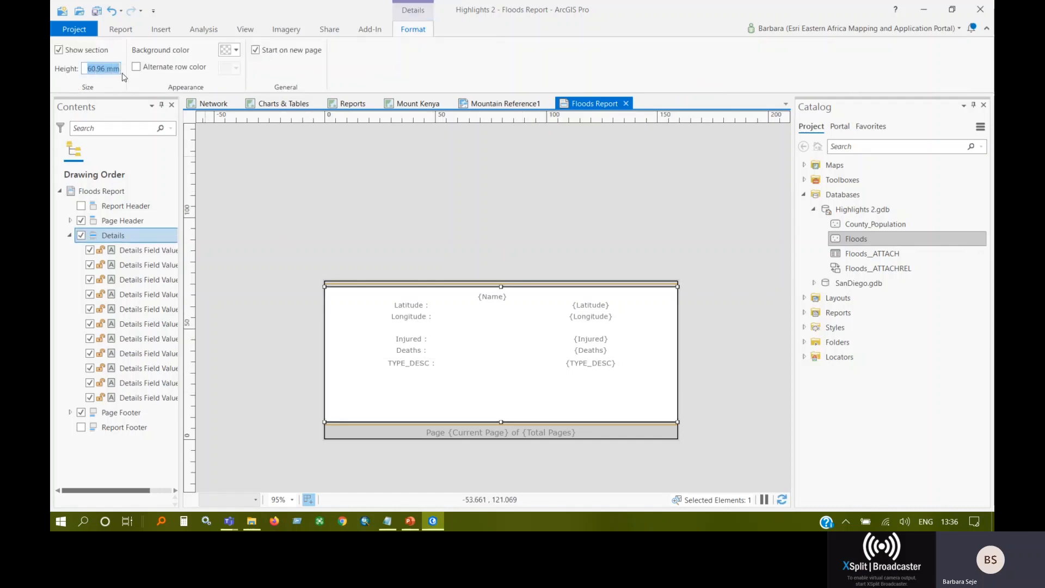
{"action": "left_click", "coordinate": [106, 68]}
{"action": "double_click", "coordinate": [104, 68]}
{"action": "type", "text": "120"}
{"action": "key", "text": "Return"}
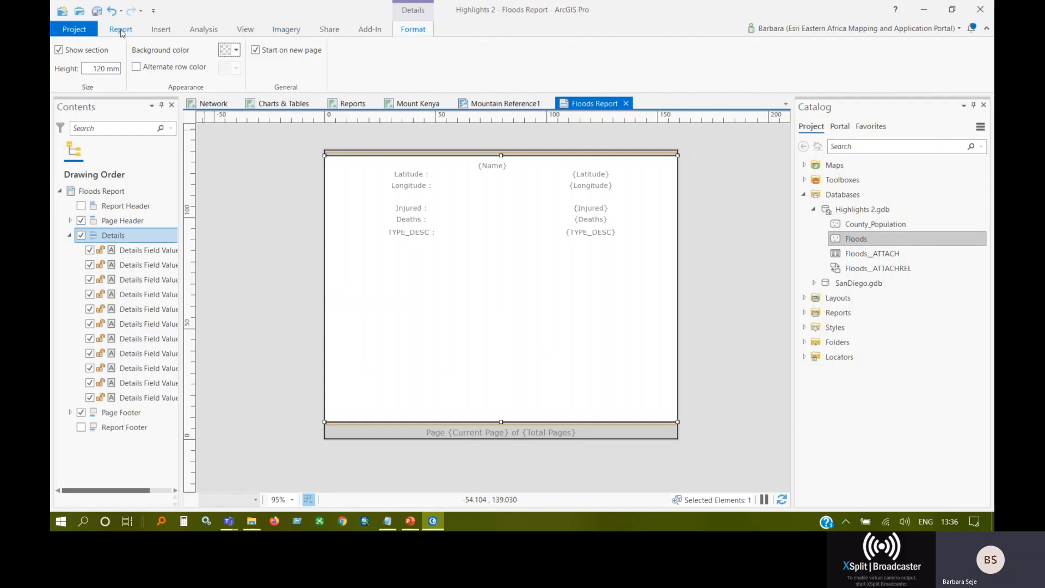
Insert an attachment frame across the empty area below the TYPE_DESC row of the Details section.
{"action": "left_click", "coordinate": [120, 30]}
{"action": "left_click", "coordinate": [158, 29]}
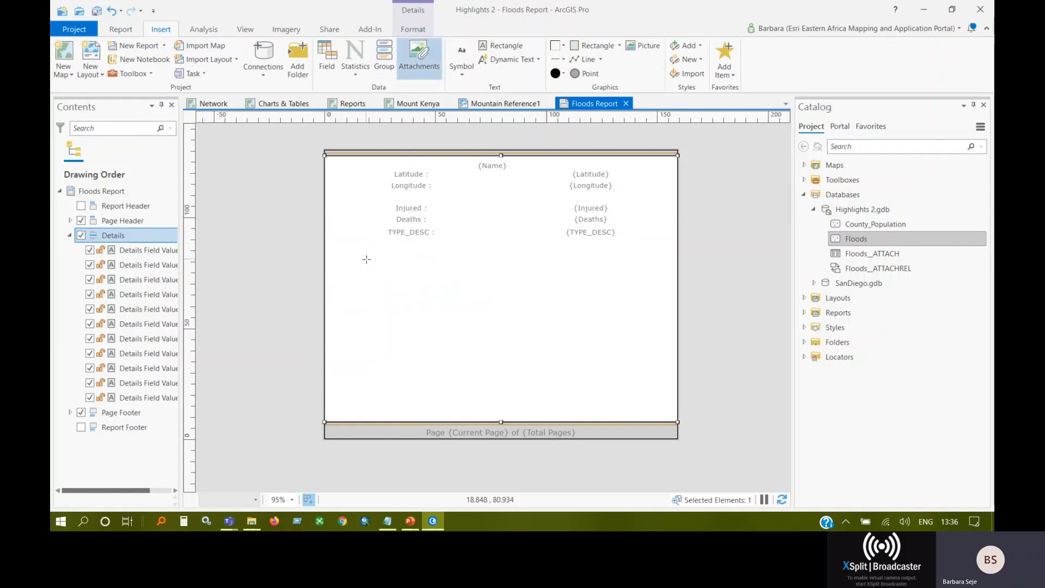
{"action": "left_click_drag", "start_coordinate": [366, 259], "coordinate": [649, 407]}
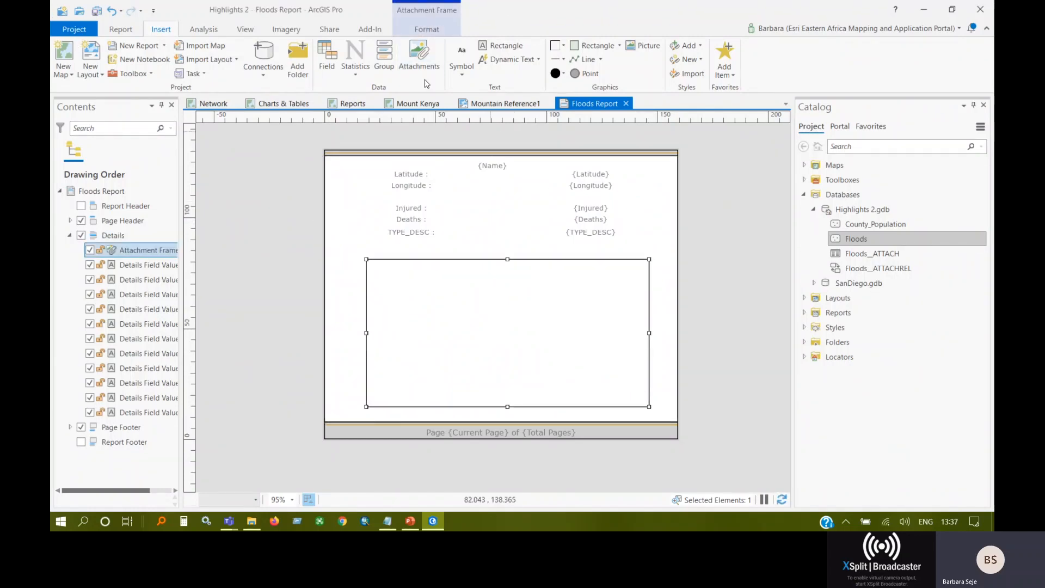
Export the report as a PDF named Floods Report to the Whats New in ArcGIS Pro 2.5 folder.
{"action": "left_click", "coordinate": [330, 30]}
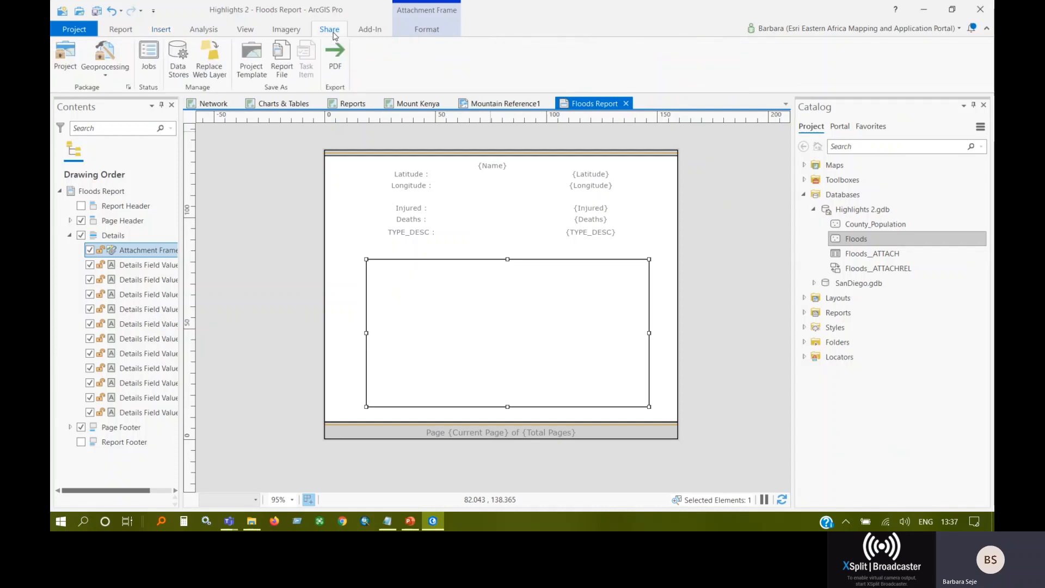
{"action": "left_click", "coordinate": [336, 60]}
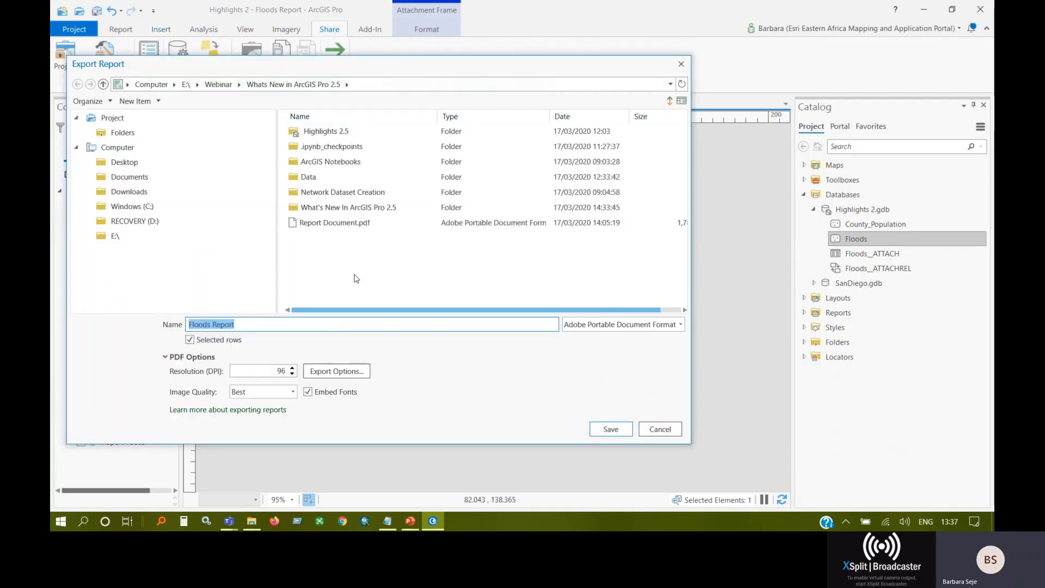
{"action": "left_click", "coordinate": [243, 373]}
{"action": "left_click", "coordinate": [611, 430]}
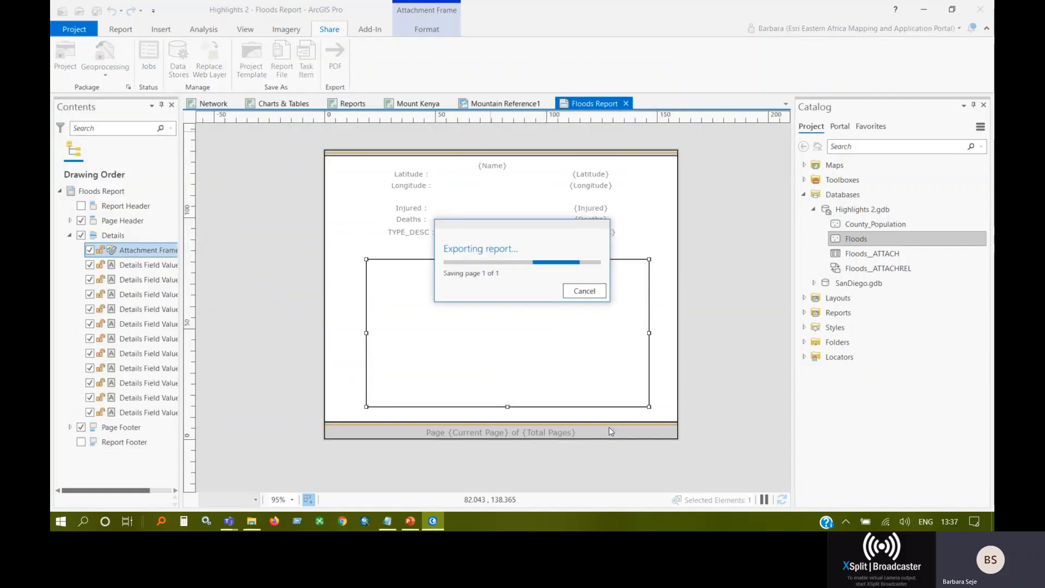
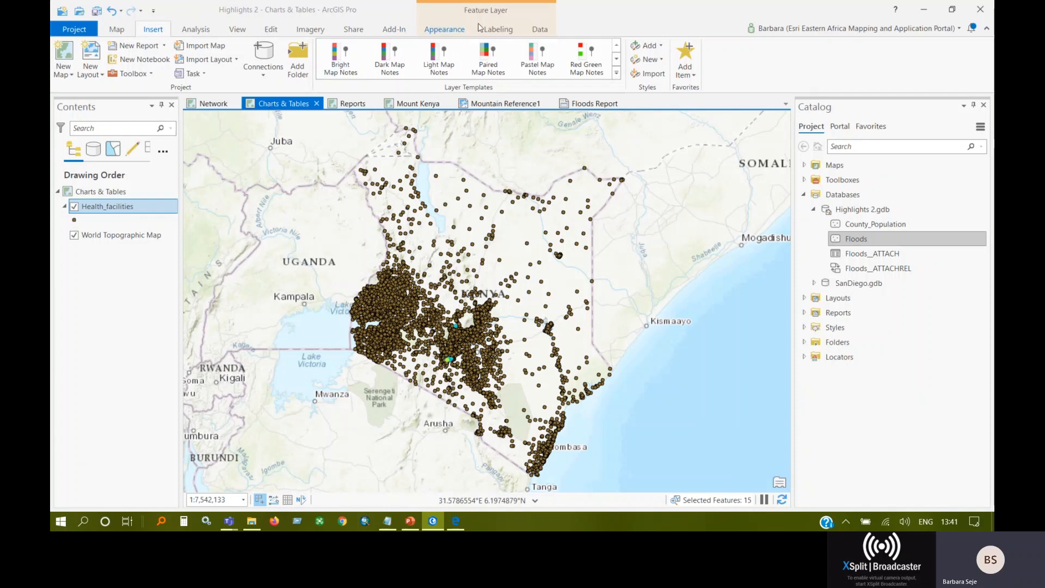
Hide the Health_facilities layer and add the Primary_Schools$ sheet of Primary_Schools_Demo.xlsx from E:\Data to the map.
{"action": "left_click", "coordinate": [539, 30]}
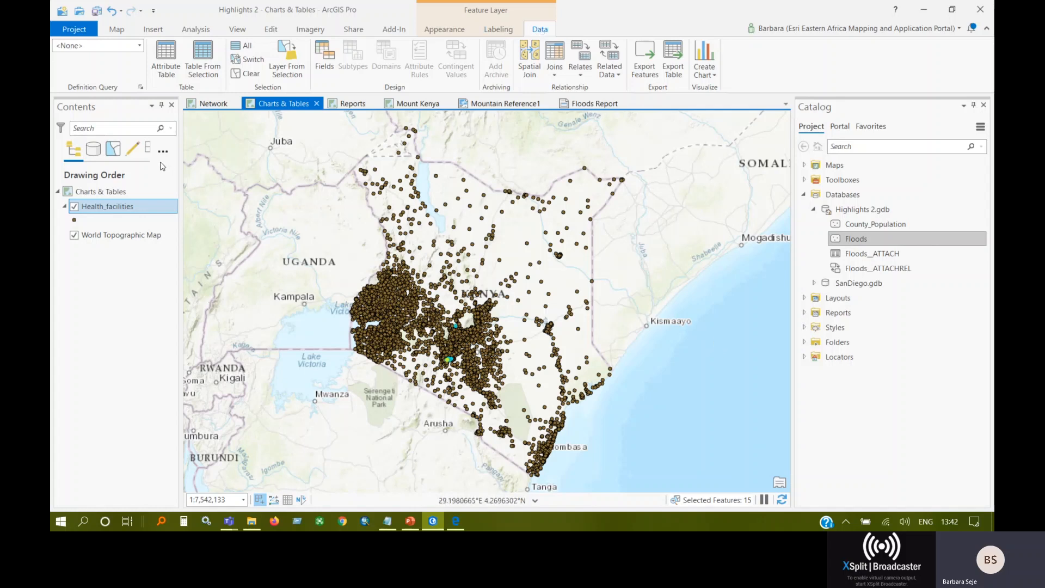
{"action": "left_click", "coordinate": [75, 207]}
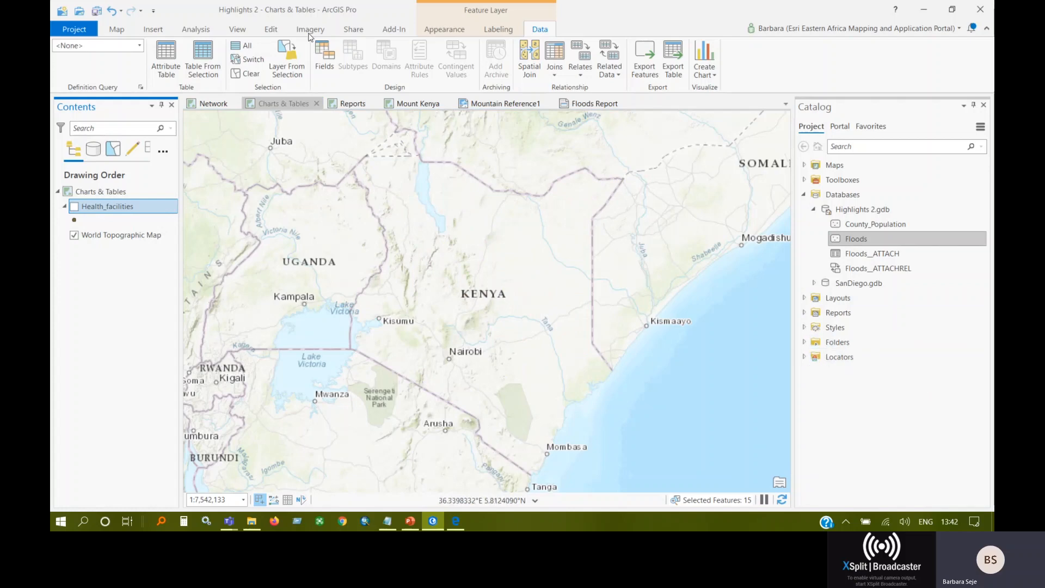
{"action": "left_click", "coordinate": [117, 30]}
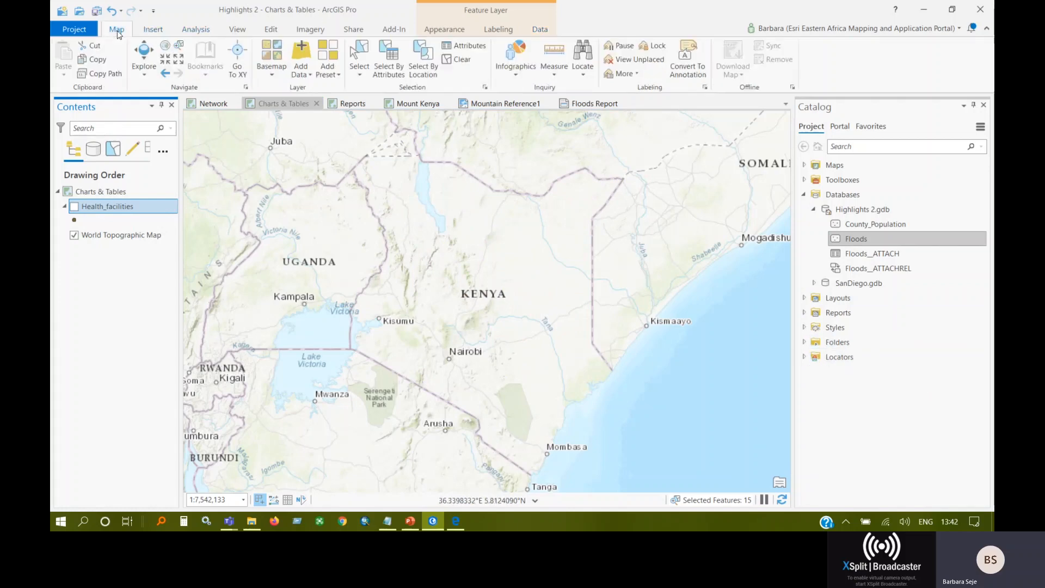
{"action": "left_click", "coordinate": [303, 55]}
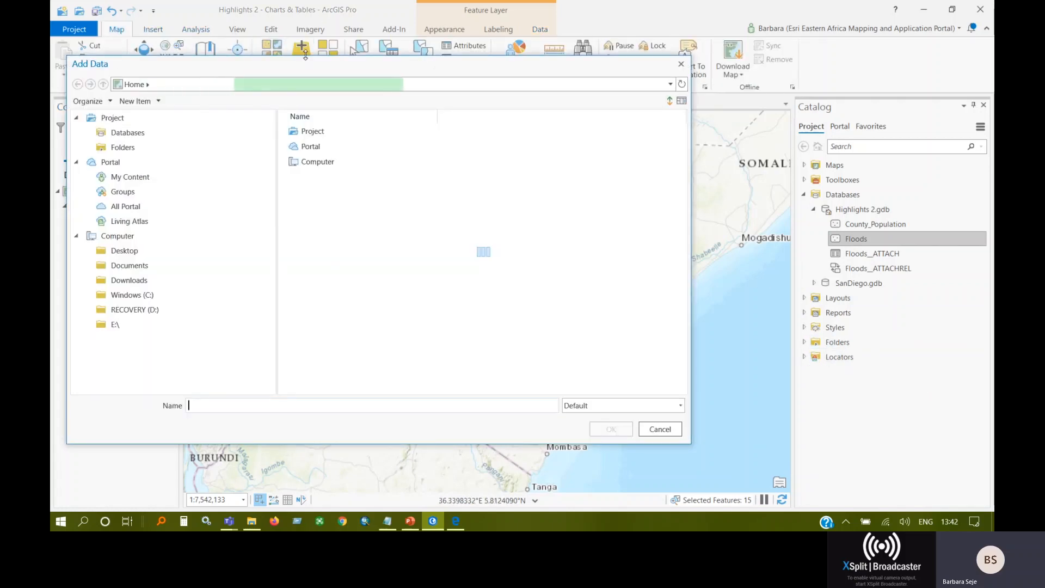
{"action": "scroll", "coordinate": [408, 250], "scroll_direction": "down", "scroll_amount": 5}
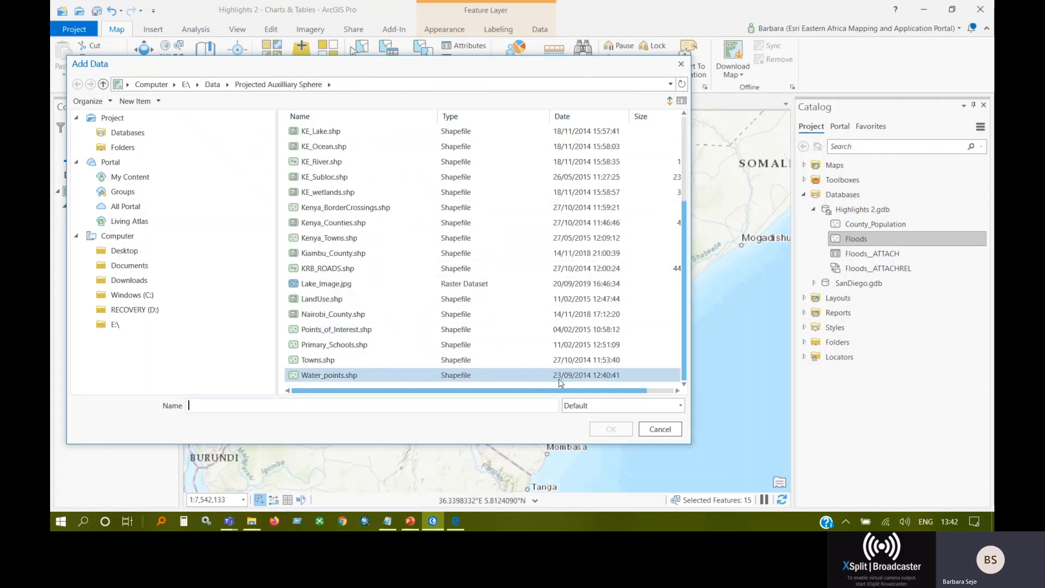
{"action": "scroll", "coordinate": [408, 193], "scroll_direction": "up", "scroll_amount": 3}
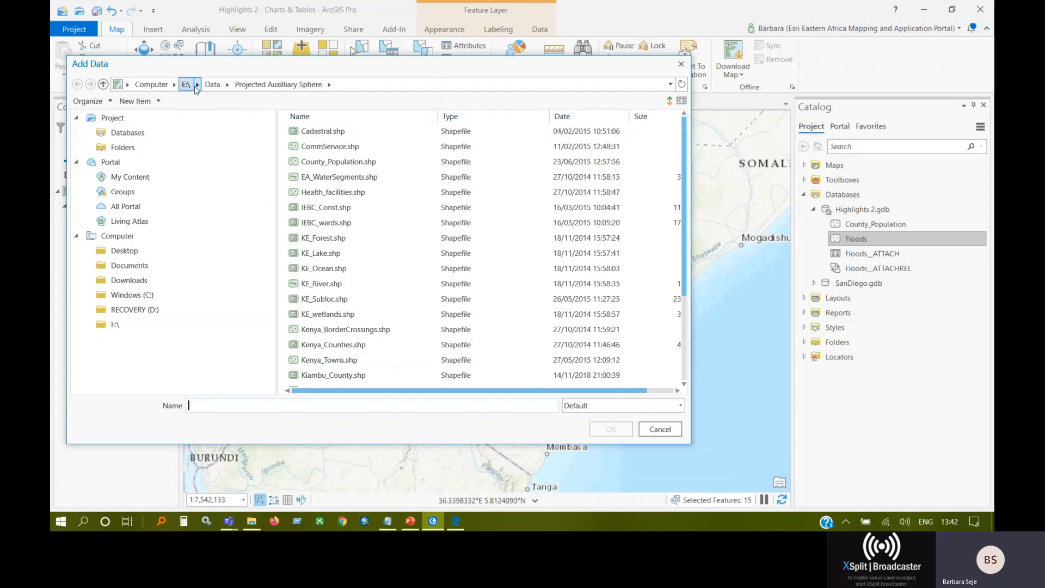
{"action": "left_click", "coordinate": [212, 84]}
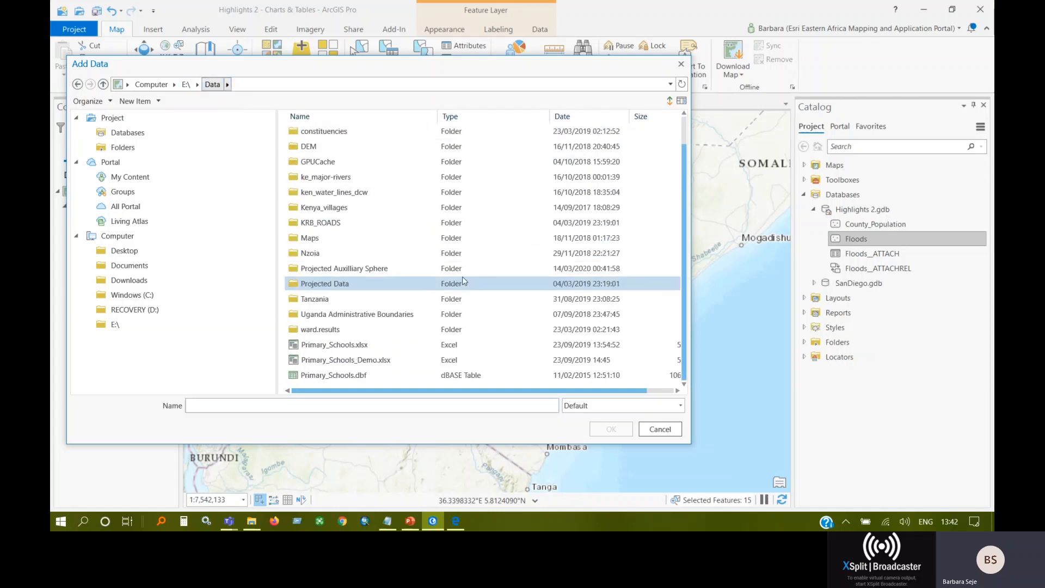
{"action": "double_click", "coordinate": [362, 359]}
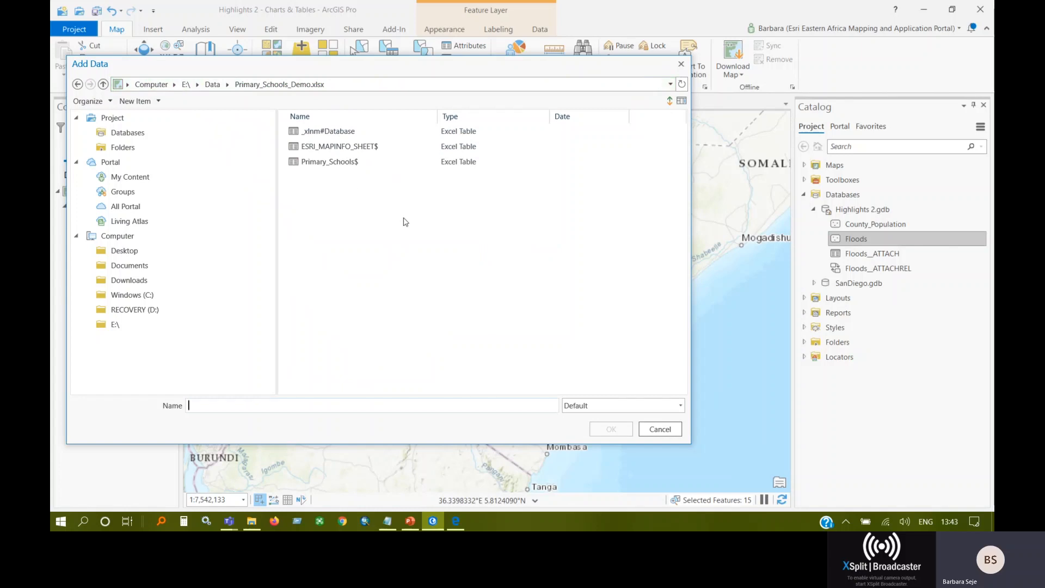
{"action": "left_click", "coordinate": [343, 162]}
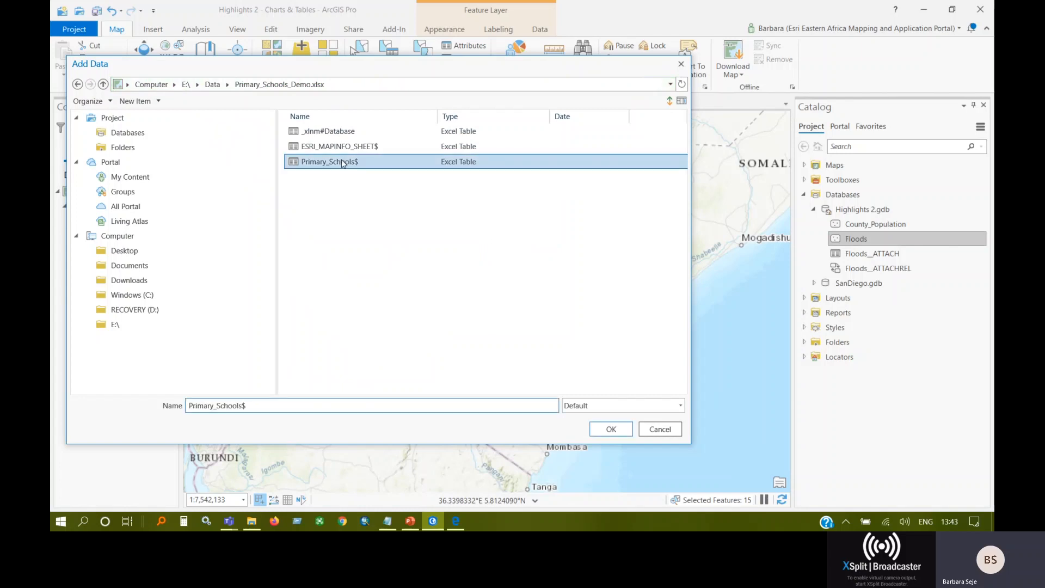
{"action": "left_click", "coordinate": [610, 430]}
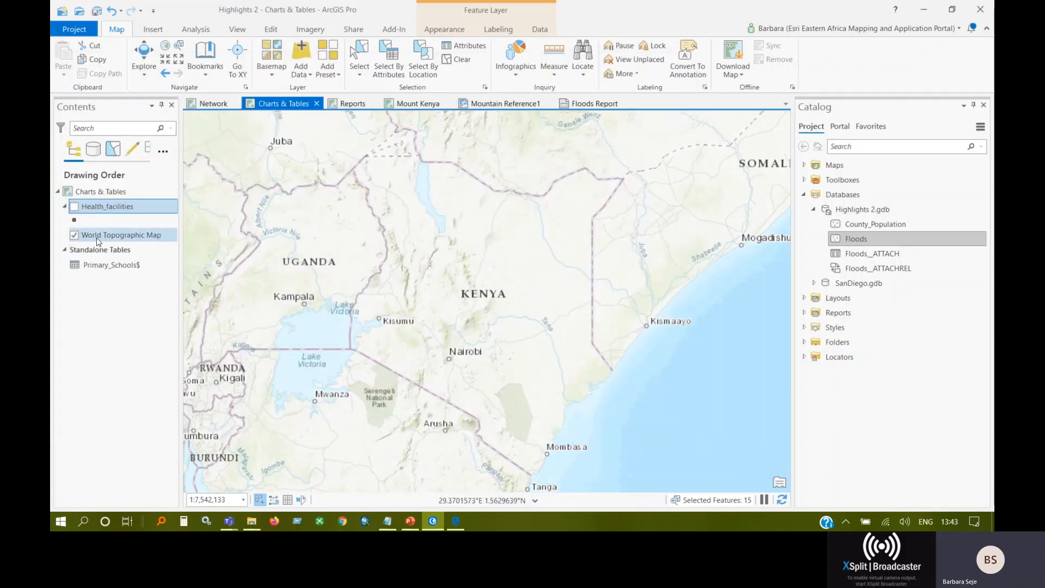
Open the Share As Table settings for the standalone Primary_Schools$ table.
{"action": "left_click", "coordinate": [102, 269]}
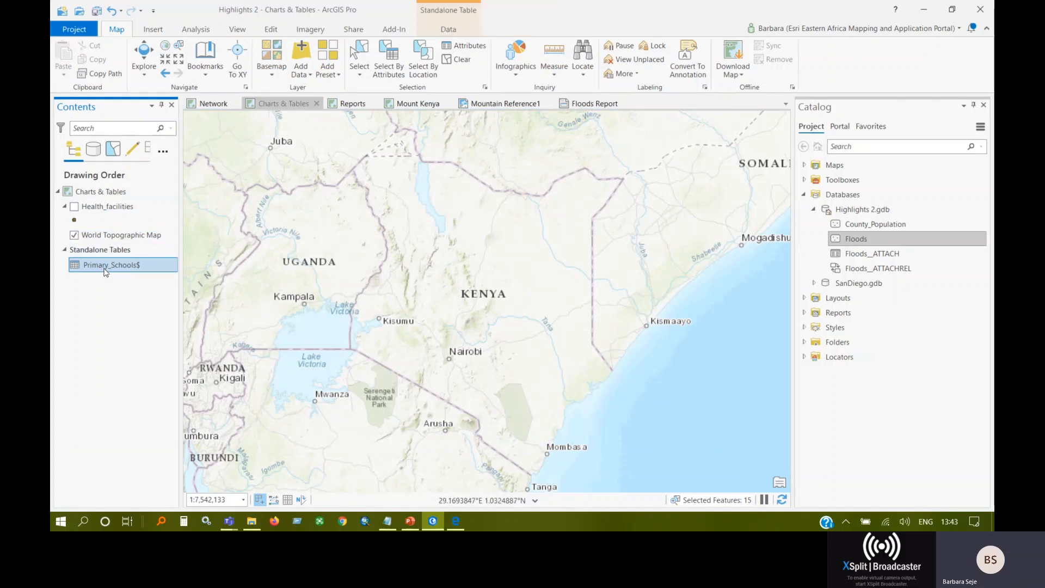
{"action": "right_click", "coordinate": [105, 271]}
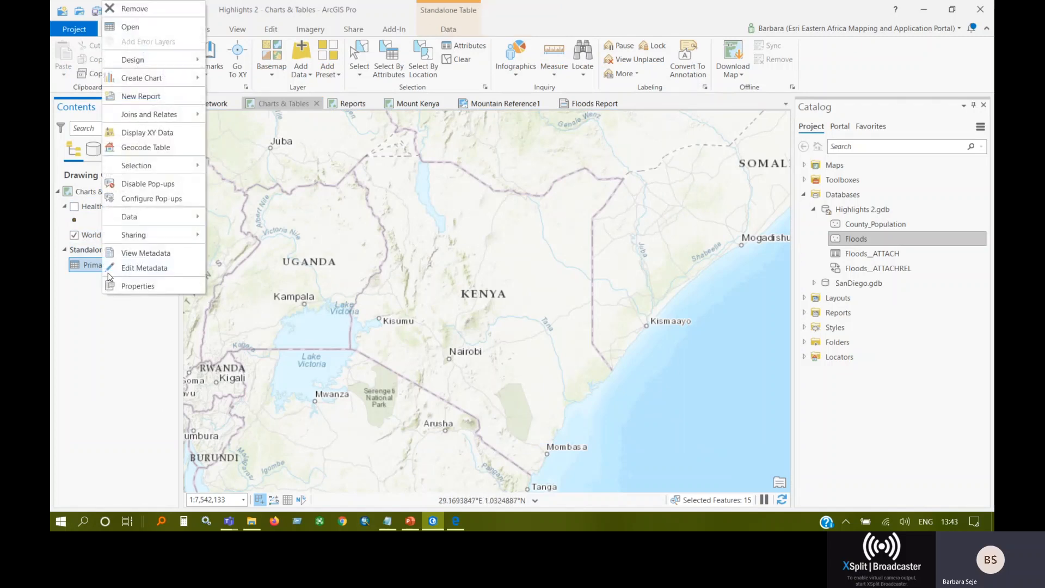
{"action": "mouse_move", "coordinate": [161, 240]}
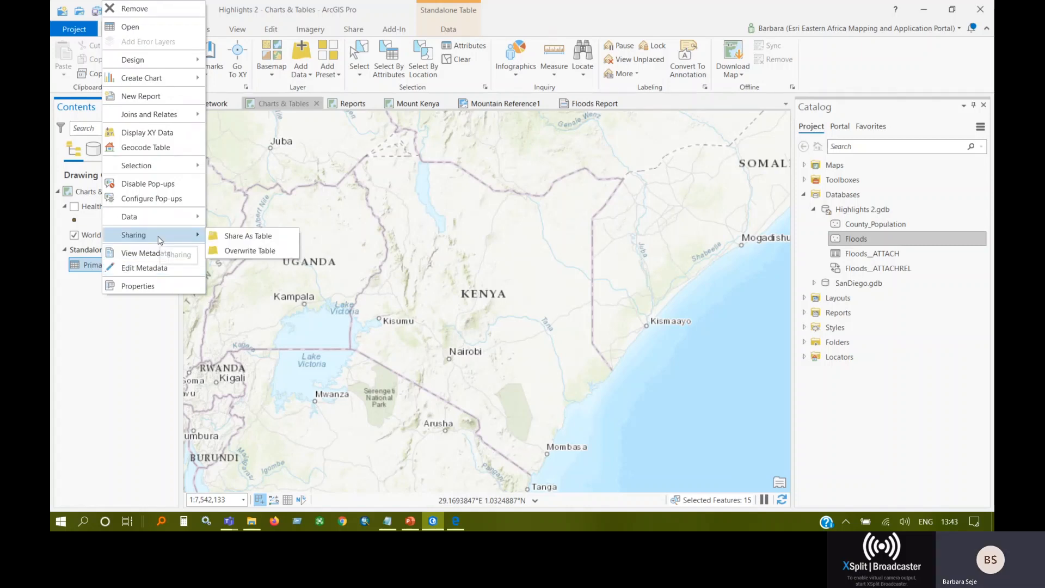
{"action": "left_click", "coordinate": [256, 240]}
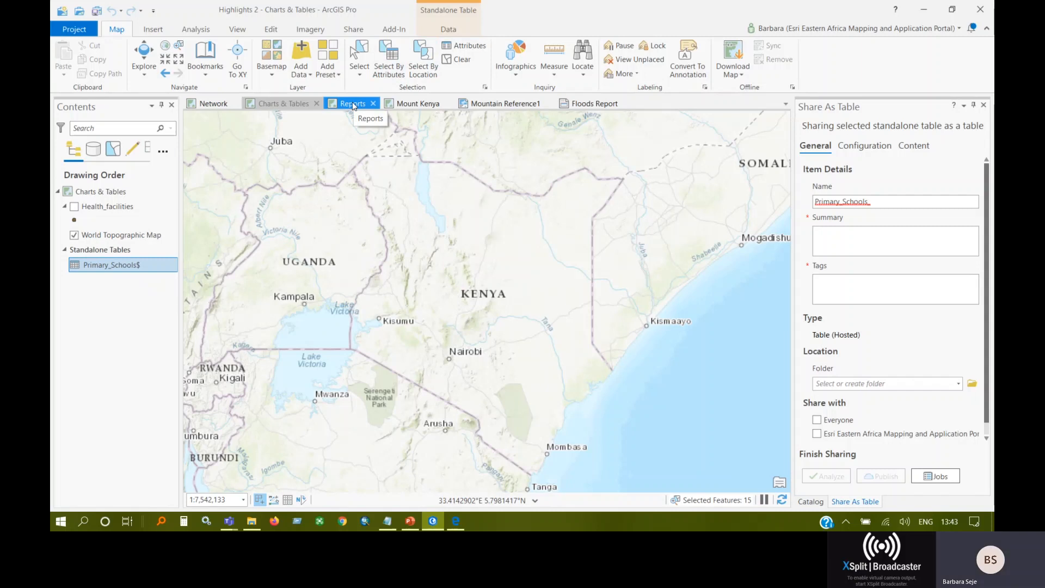
{"action": "left_click", "coordinate": [287, 107]}
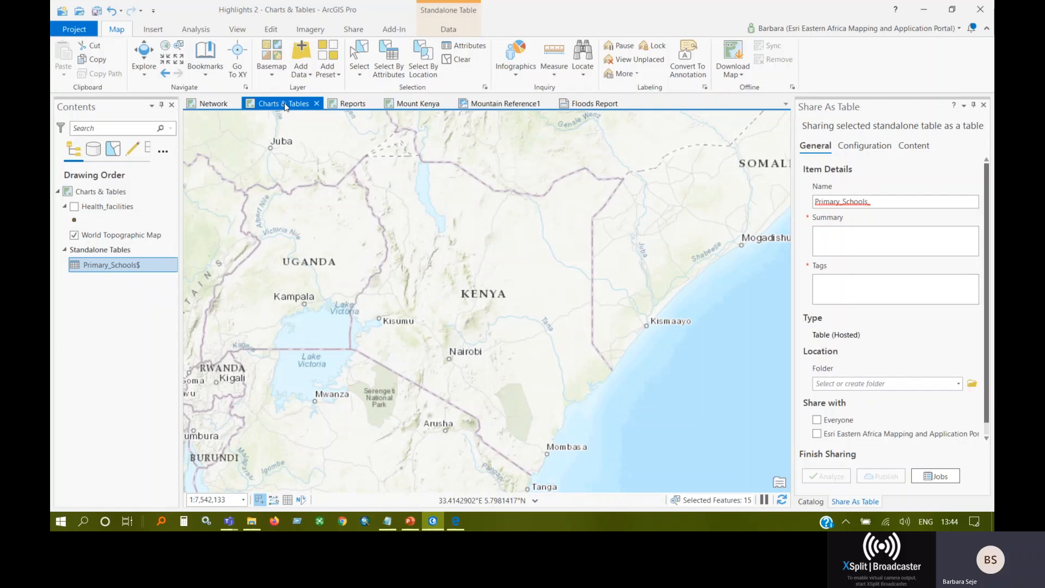
Make the Health_facilities layer visible on the Charts & Tables map.
{"action": "left_click", "coordinate": [75, 207]}
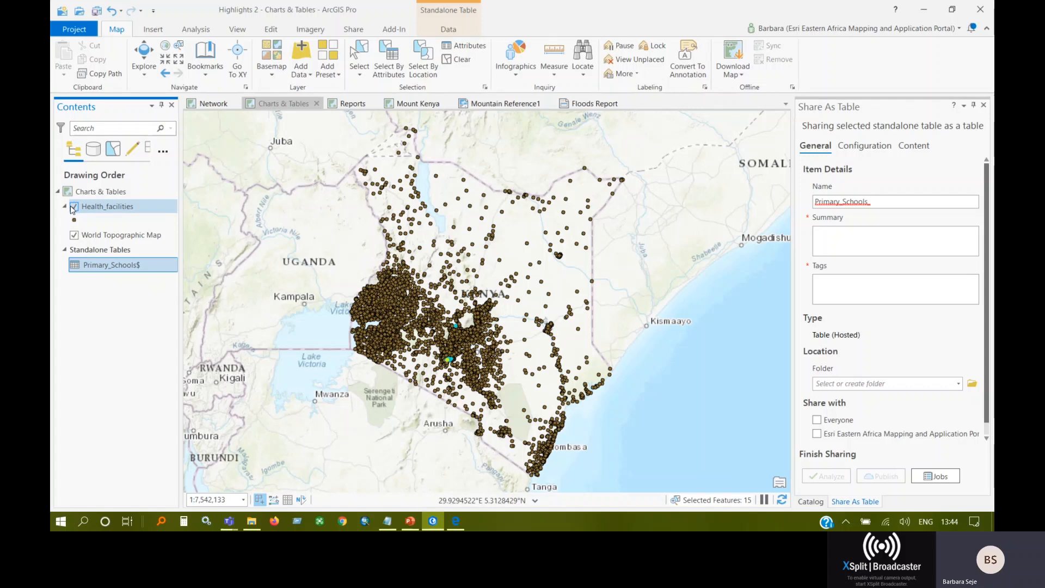
{"action": "left_click", "coordinate": [74, 207]}
{"action": "left_click", "coordinate": [73, 206]}
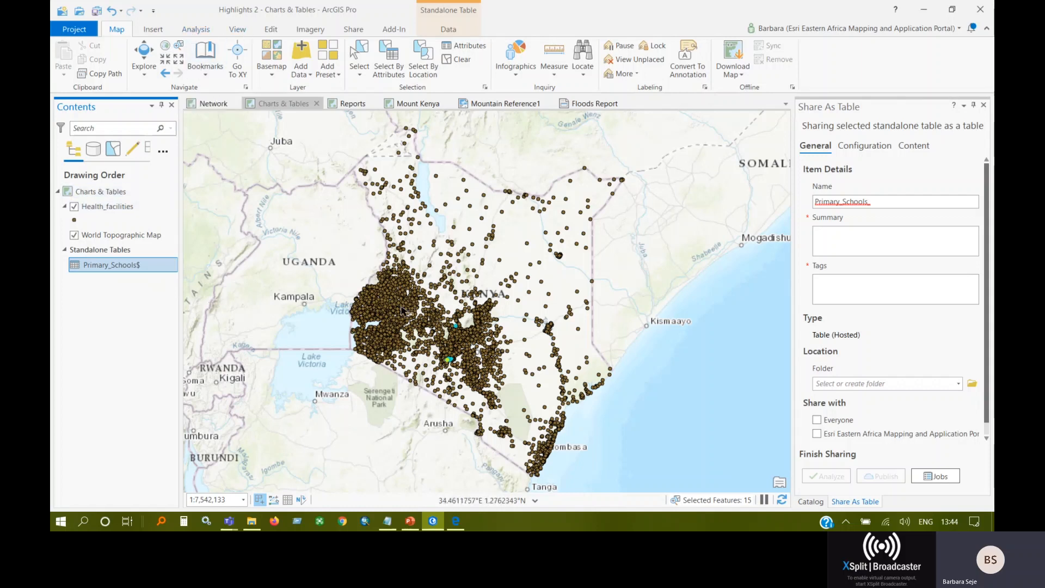
Close the Share As Table settings and open the Buffer geoprocessing tool with Health_facilities as its input features.
{"action": "left_click", "coordinate": [196, 33]}
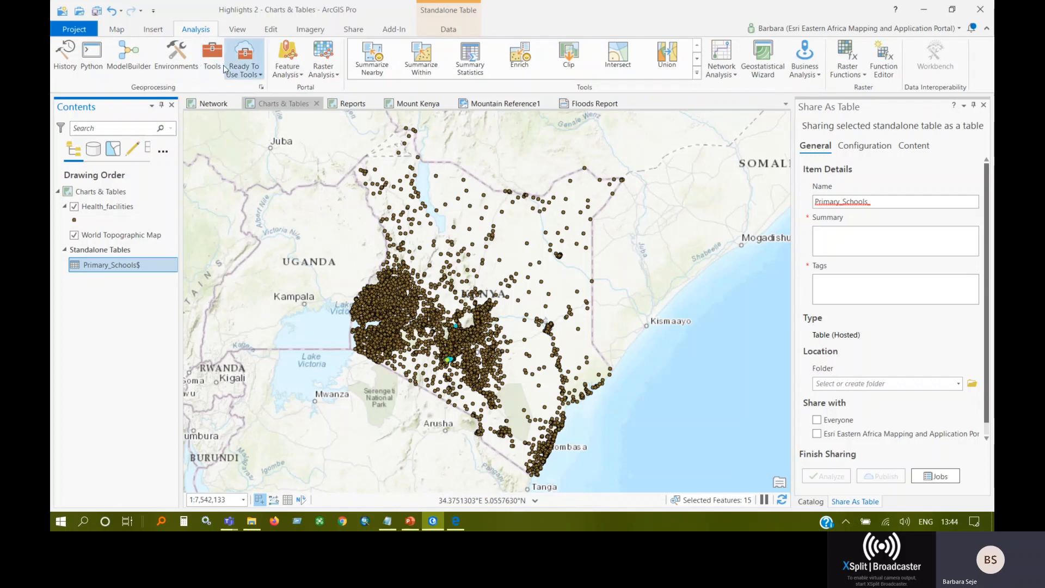
{"action": "left_click", "coordinate": [213, 58]}
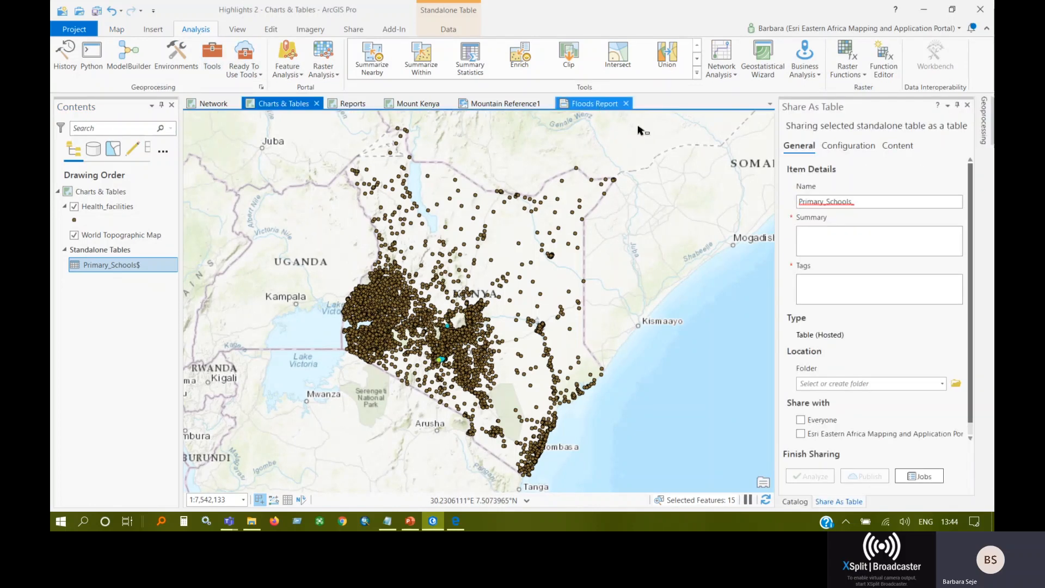
{"action": "left_click", "coordinate": [967, 104]}
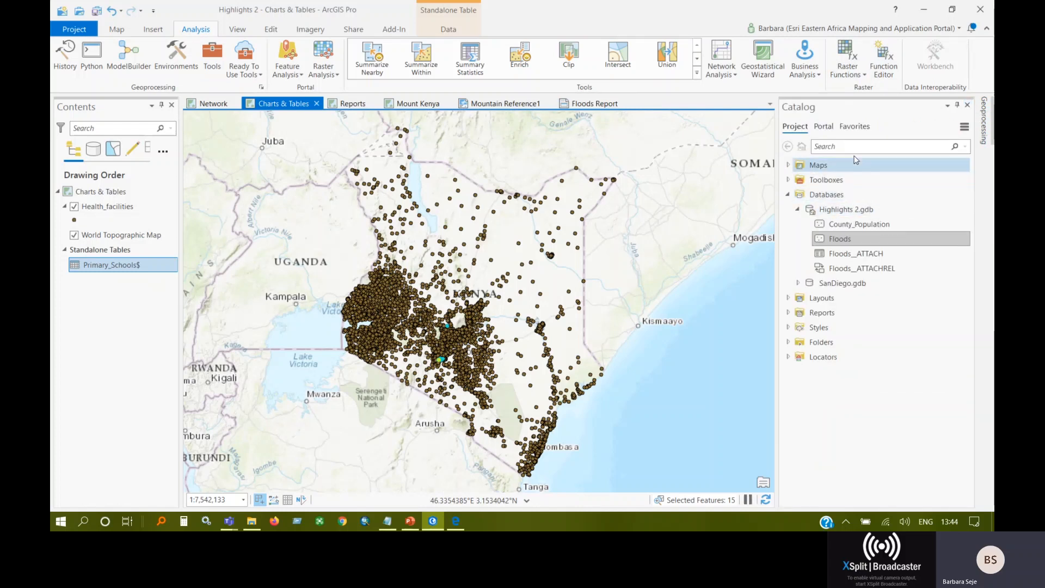
{"action": "left_click", "coordinate": [220, 53]}
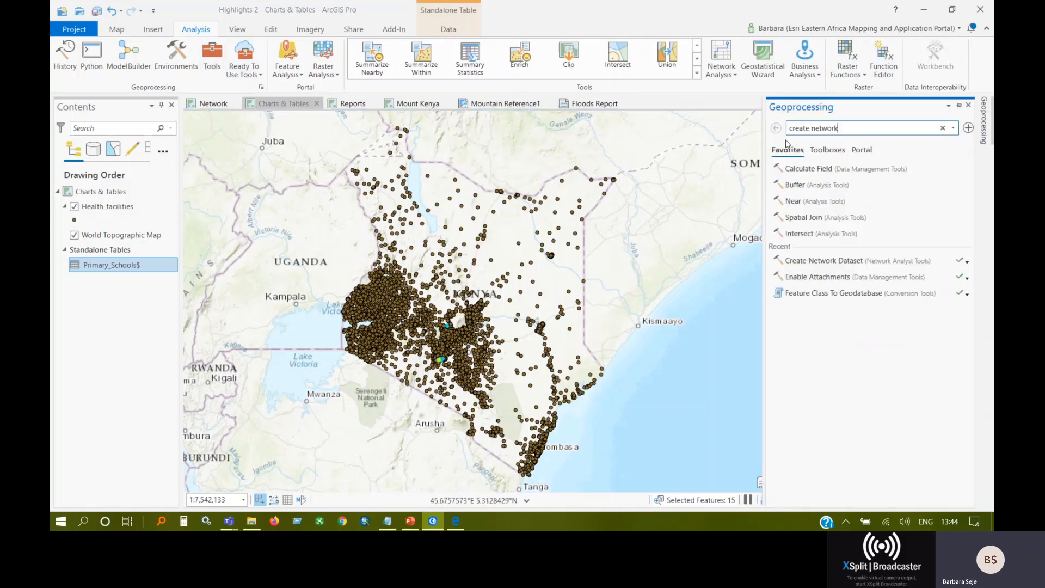
{"action": "left_click", "coordinate": [795, 185]}
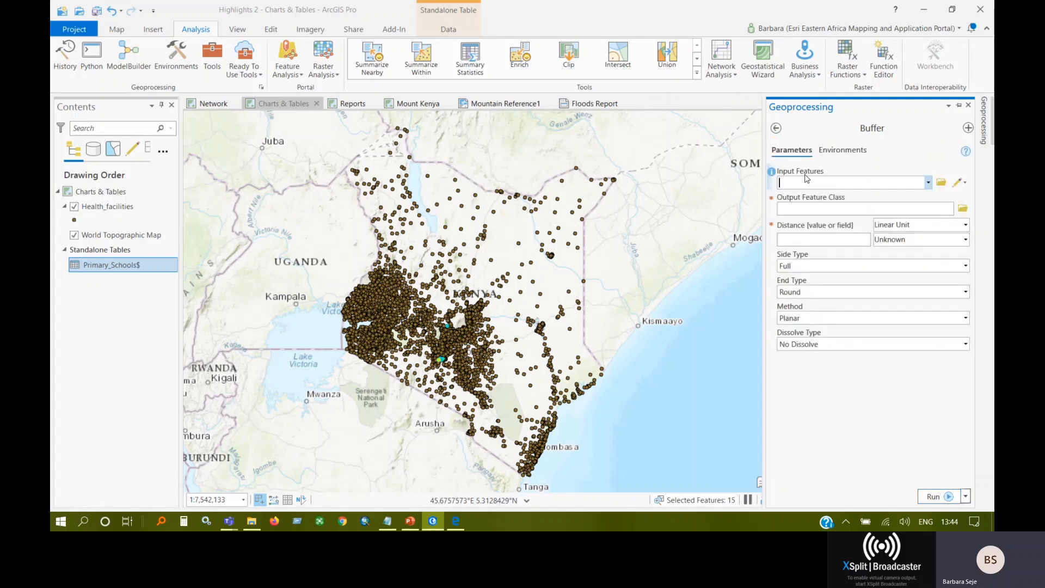
{"action": "left_click", "coordinate": [928, 183]}
{"action": "left_click", "coordinate": [813, 197]}
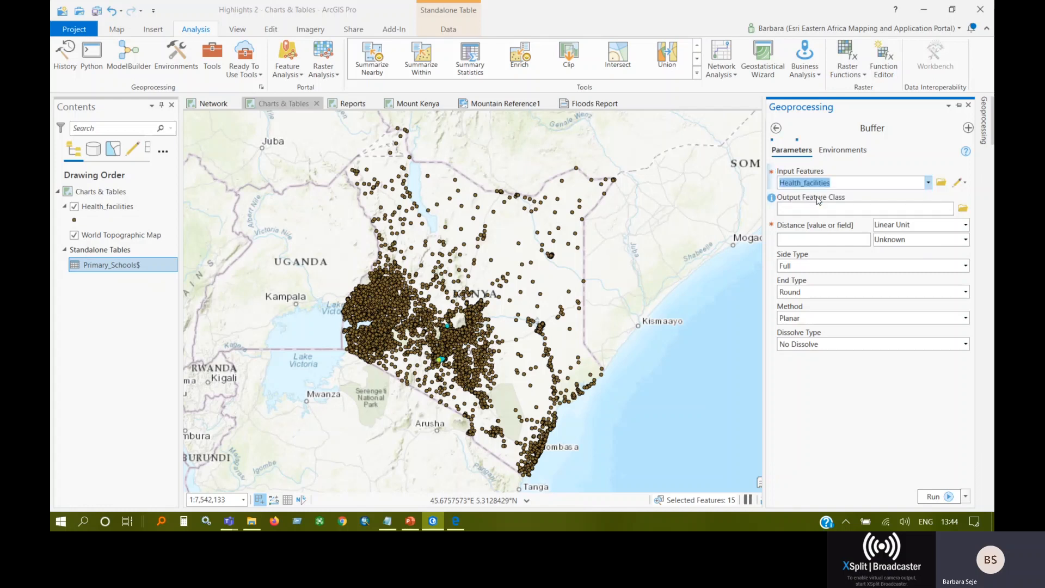
{"action": "left_click", "coordinate": [809, 209]}
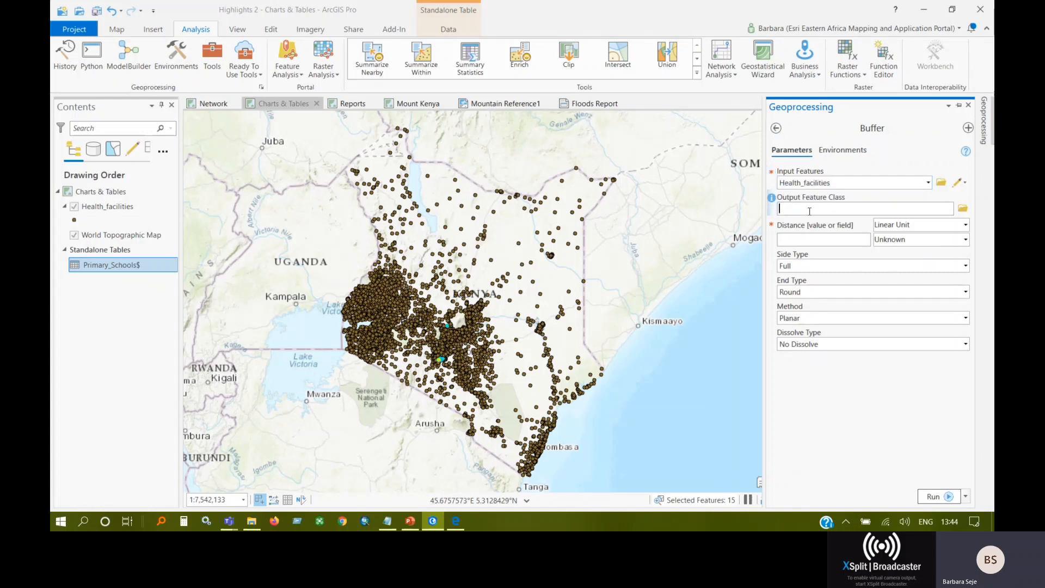
{"action": "type", "text": "HealE:\\Webinar\\Whats New in ArcGIS Pro 2.5\\Highlig"}
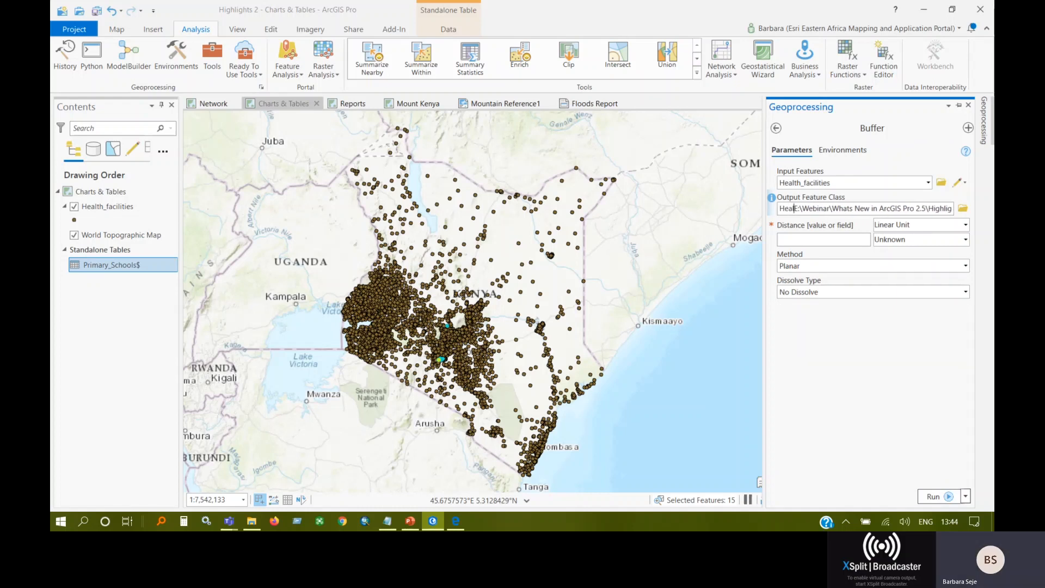
{"action": "key", "text": "BackSpace"}
{"action": "key", "text": "BackSpace"}
{"action": "key", "text": "BackSpace"}
{"action": "key", "text": "BackSpace"}
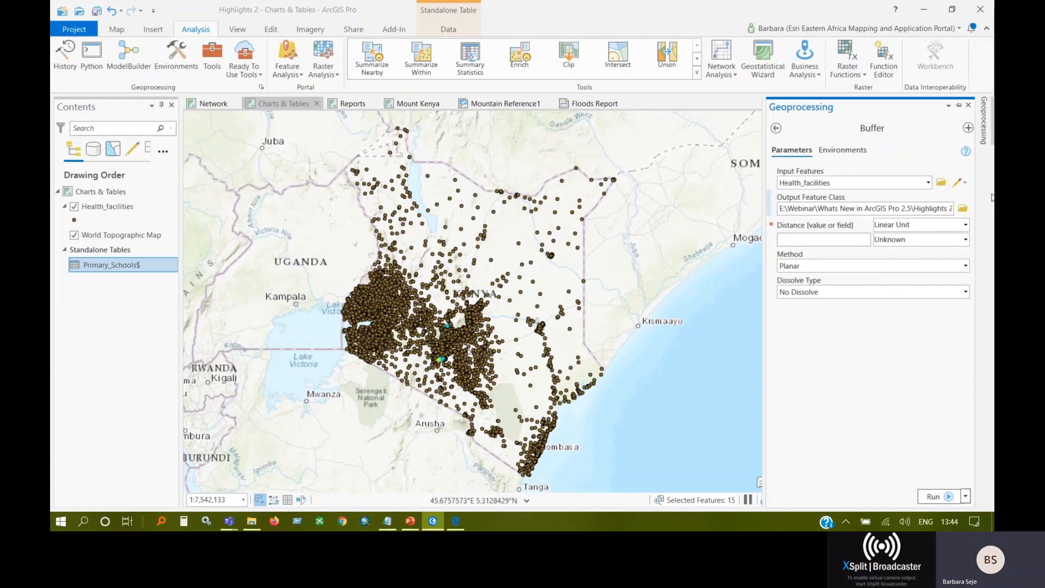
Set the buffer distance to 2 meters.
{"action": "left_click", "coordinate": [843, 239]}
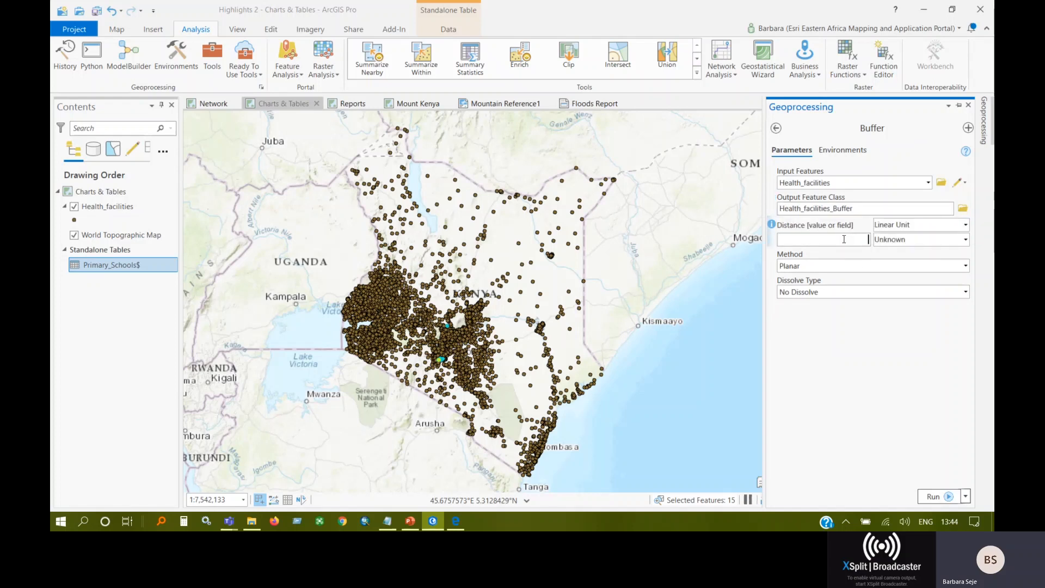
{"action": "type", "text": "2"}
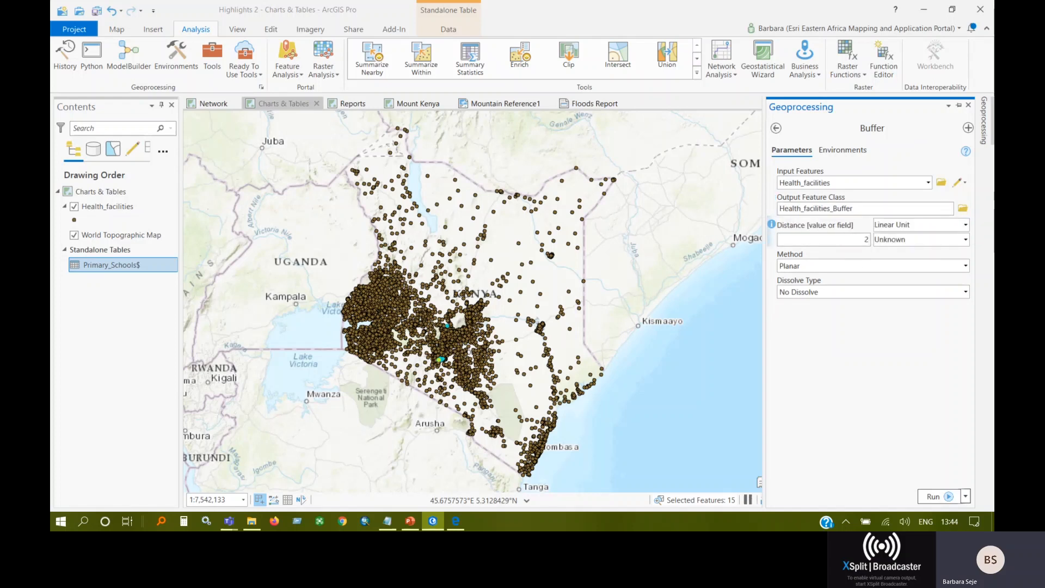
{"action": "left_click", "coordinate": [925, 239]}
{"action": "left_click", "coordinate": [917, 265]}
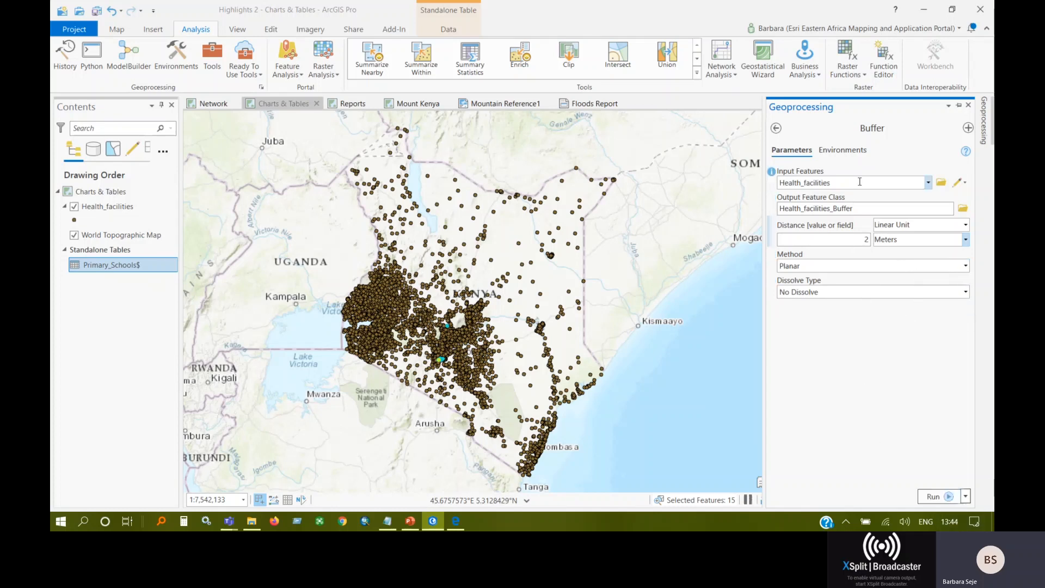
Examine the daily and weekly recurrence settings for scheduling the Buffer tool and leave without scheduling it.
{"action": "left_click", "coordinate": [966, 497]}
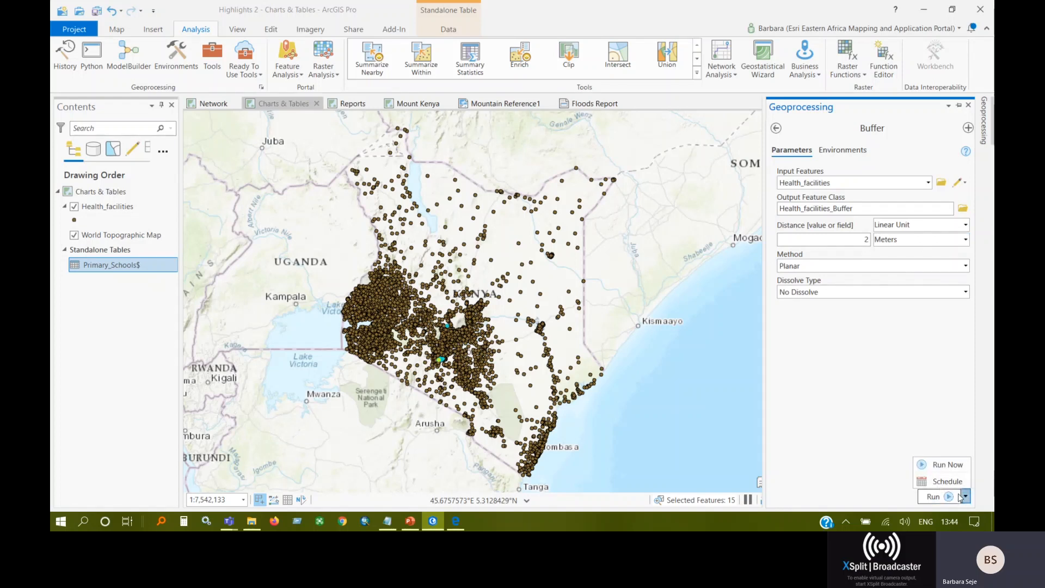
{"action": "left_click", "coordinate": [947, 481]}
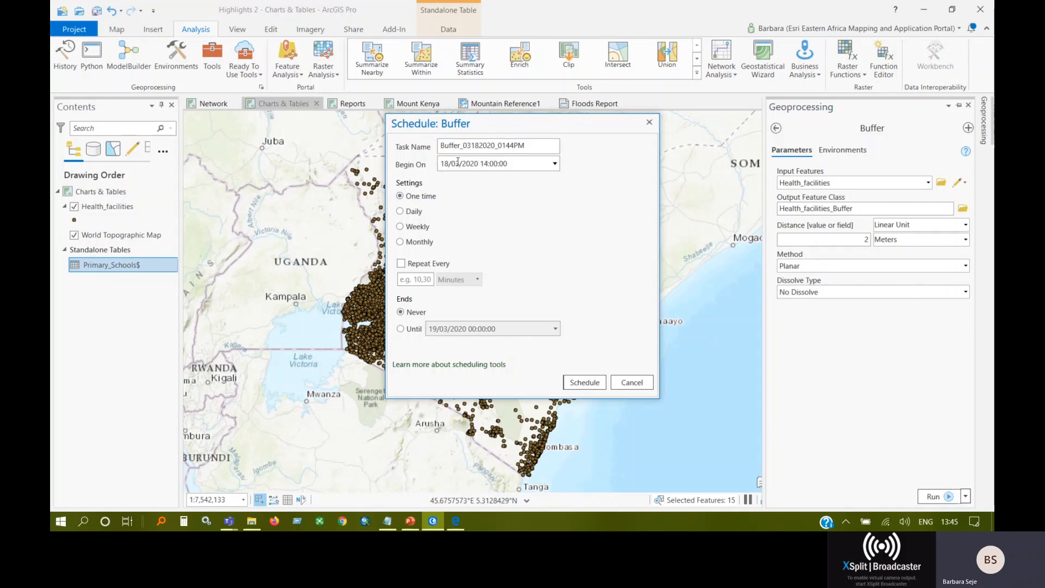
{"action": "left_click", "coordinate": [415, 212]}
{"action": "left_click", "coordinate": [417, 227]}
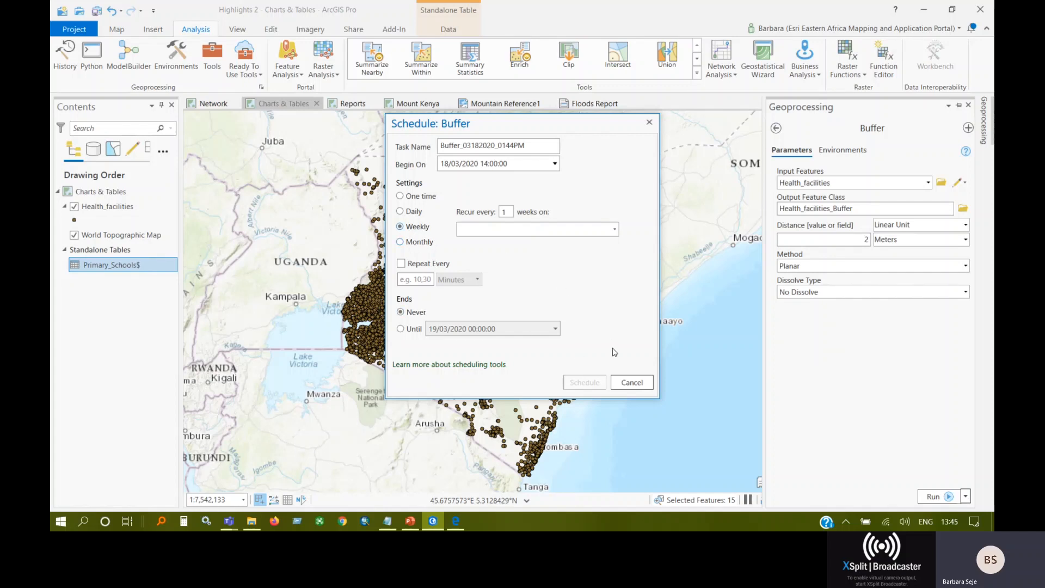
{"action": "left_click", "coordinate": [649, 122]}
Switch to PowerPoint and present the slide show from the Share your Work slide, advancing to the Resources slide.
{"action": "left_click", "coordinate": [410, 521]}
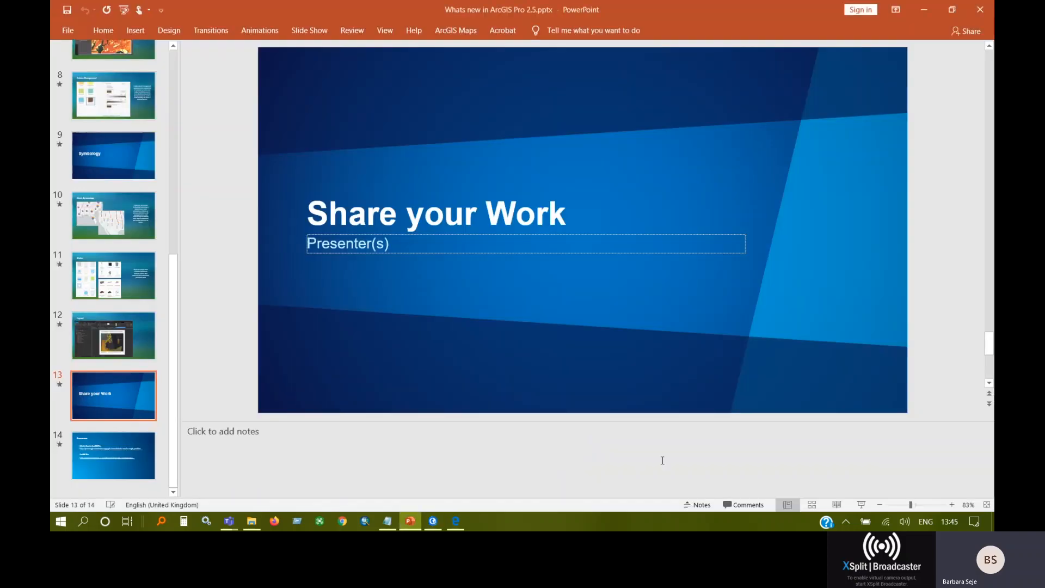
{"action": "left_click", "coordinate": [860, 504]}
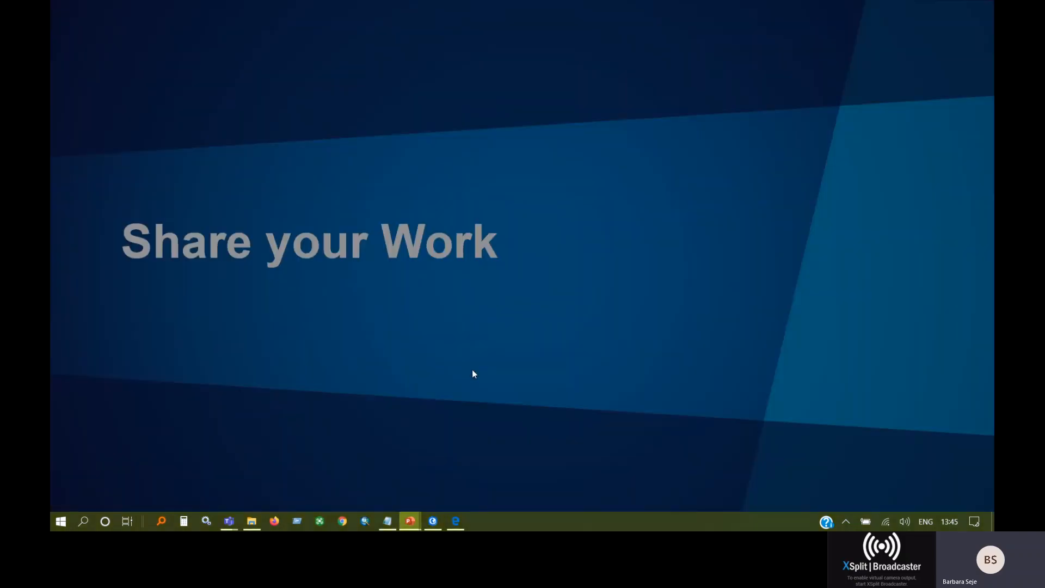
{"action": "left_click", "coordinate": [501, 311]}
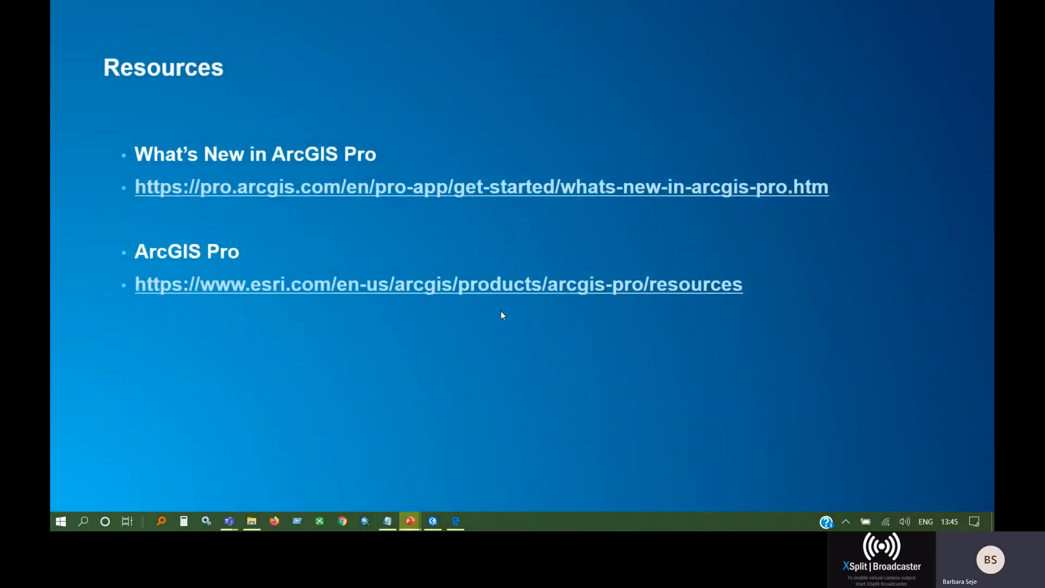